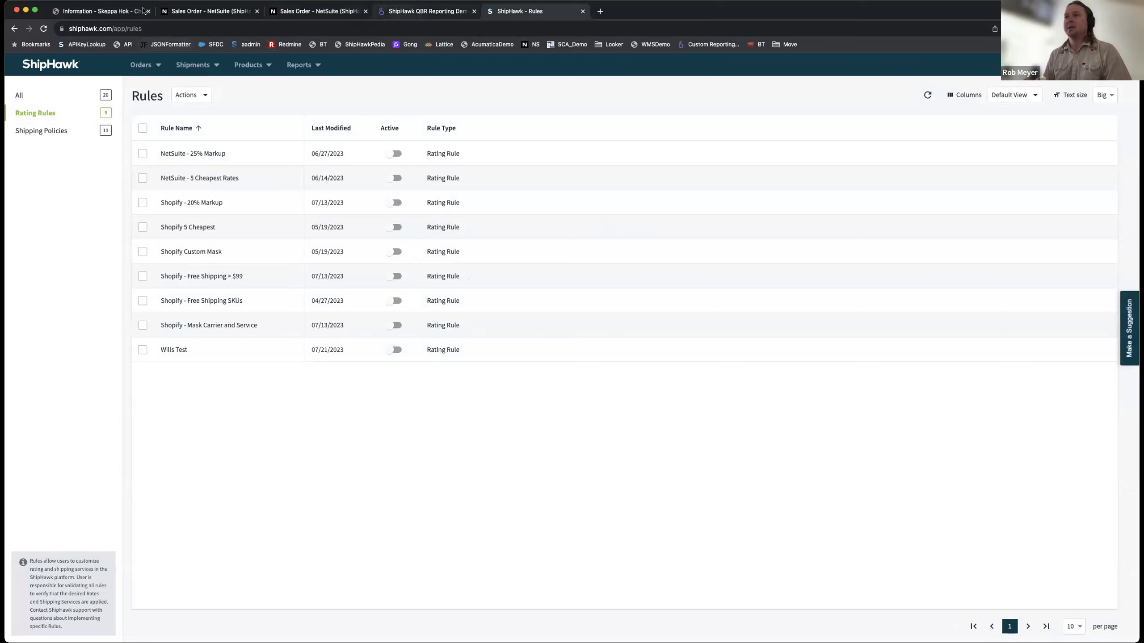
Switch to the Skeppa Hok checkout, continue to the shipping stage and review the full list of shipping methods and rates.
click(100, 11)
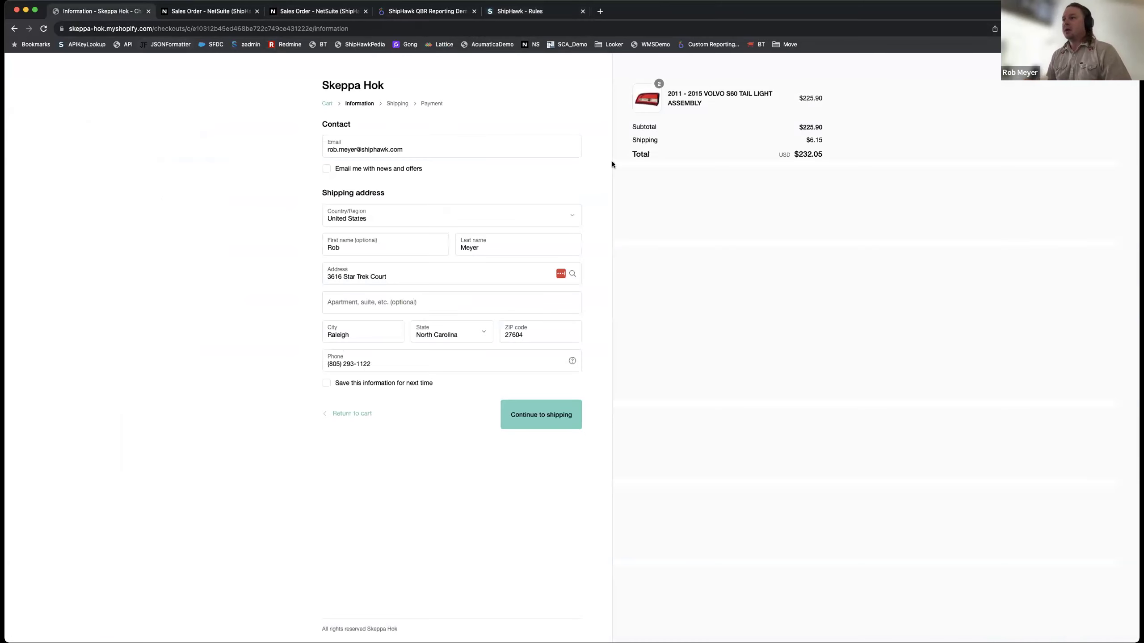
click(543, 416)
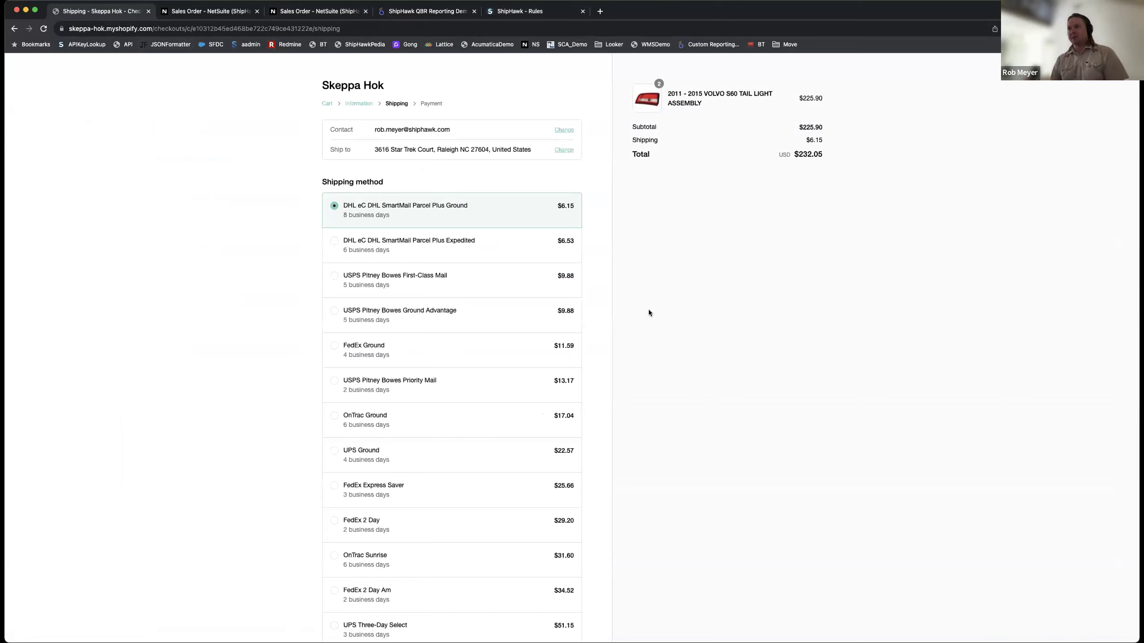
scroll(514, 207, down, 1)
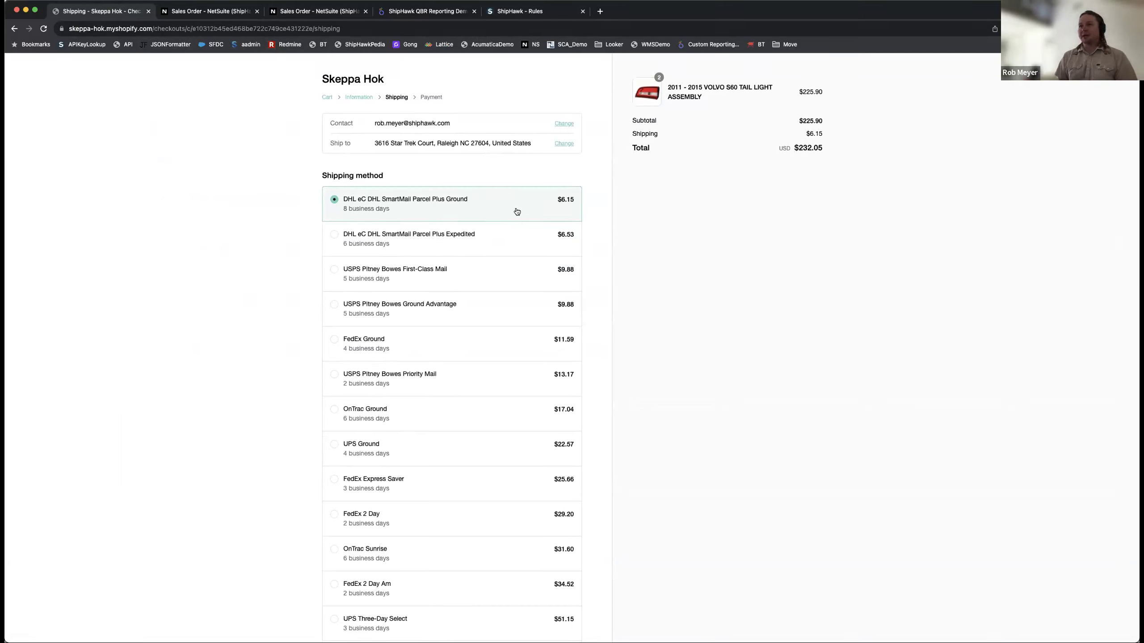
scroll(529, 324, down, 12)
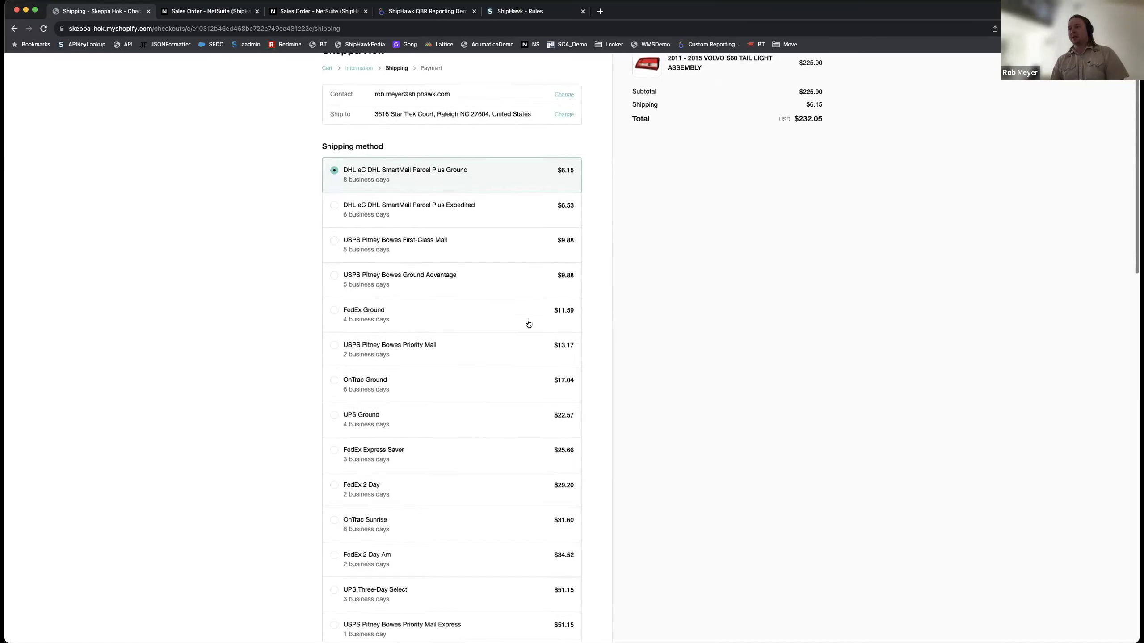
scroll(529, 324, down, 12)
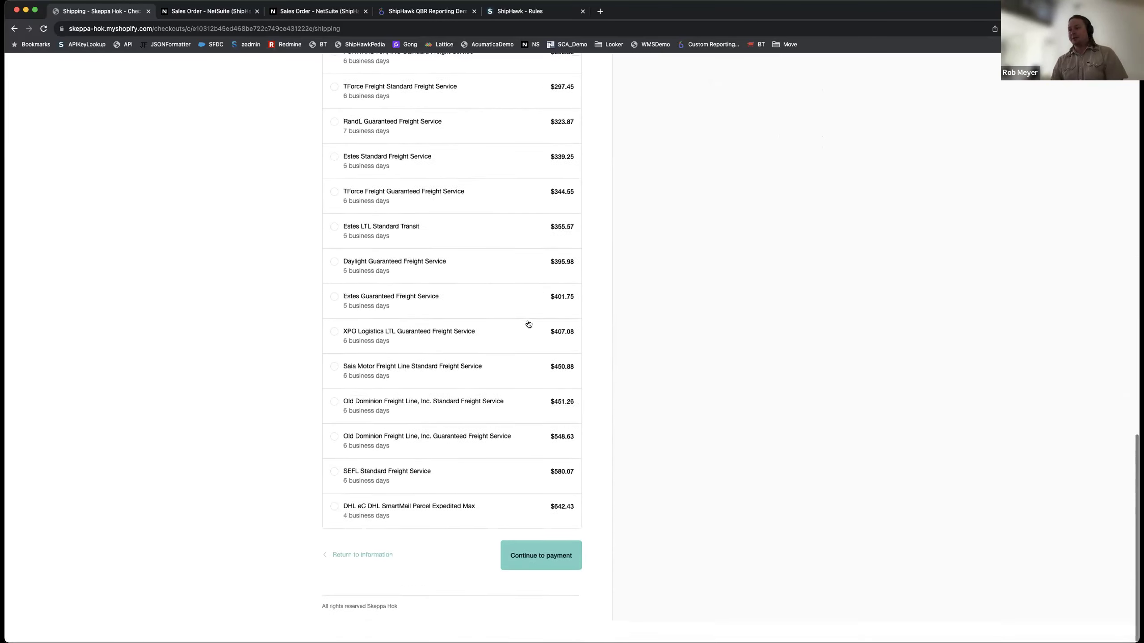
scroll(529, 324, up, 12)
scroll(528, 324, up, 12)
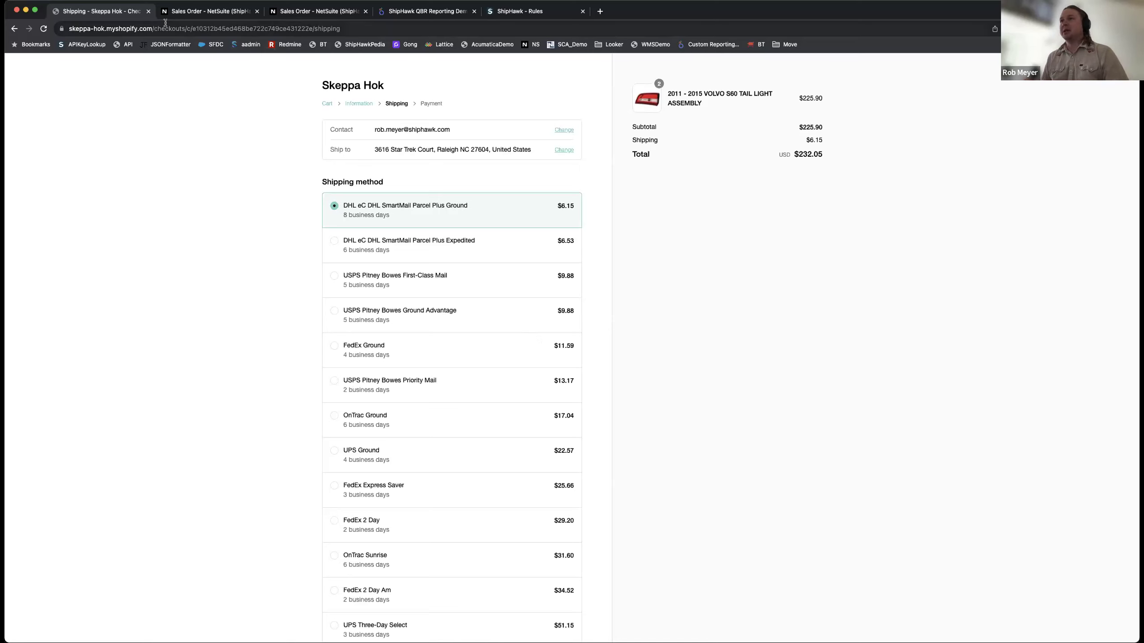
Switch to the ShipHawk rules, open the Shopify - 20% Markup rating rule, review its criteria and action, and save it.
click(532, 15)
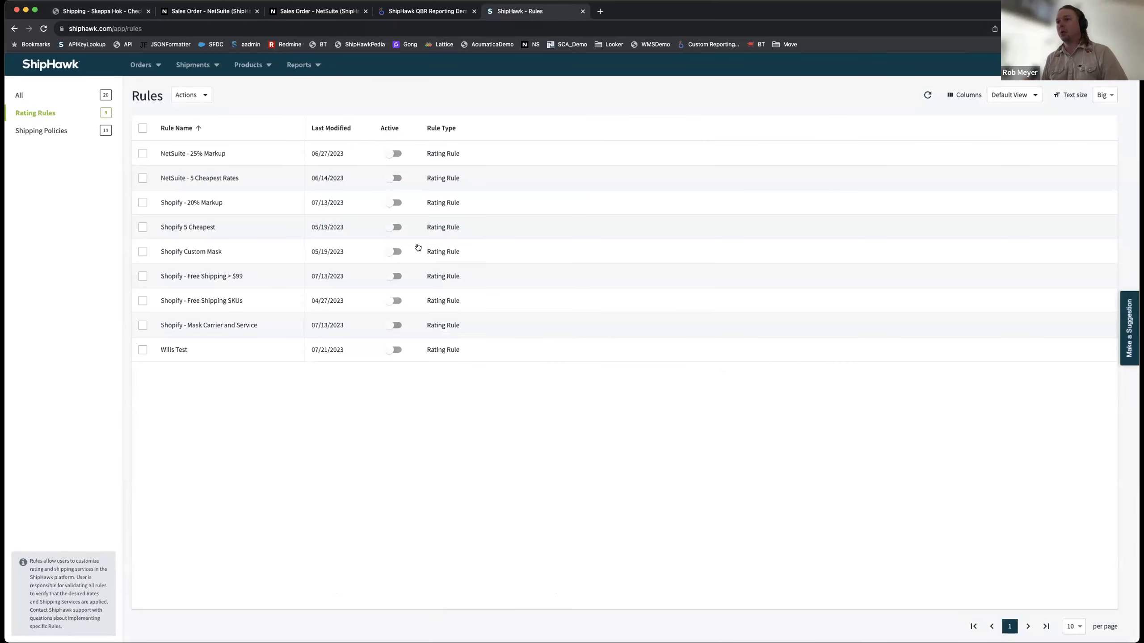
click(208, 206)
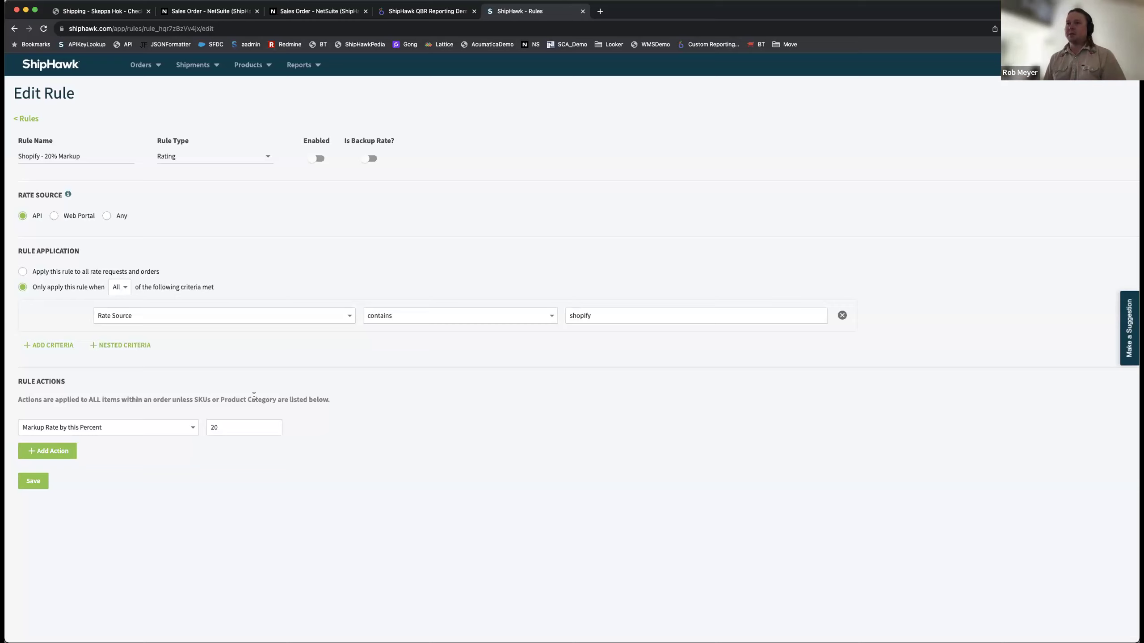
click(33, 481)
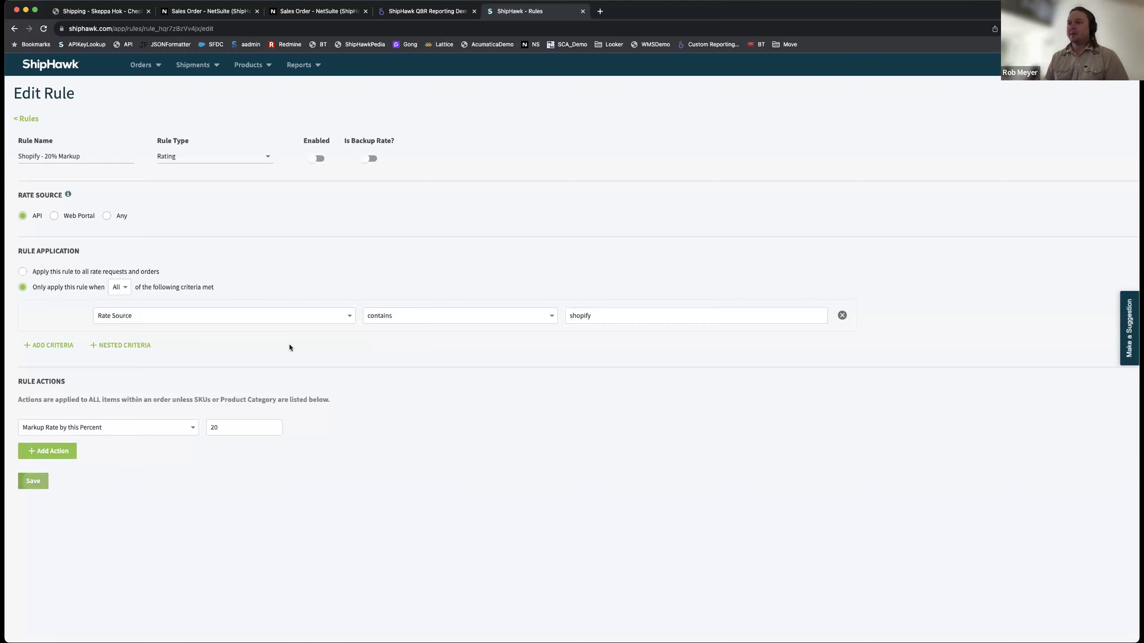
Activate the rating rules Shopify - 20% Markup, Shopify - Mask Carrier and Service, and Shopify - Free Shipping > $99.
click(396, 203)
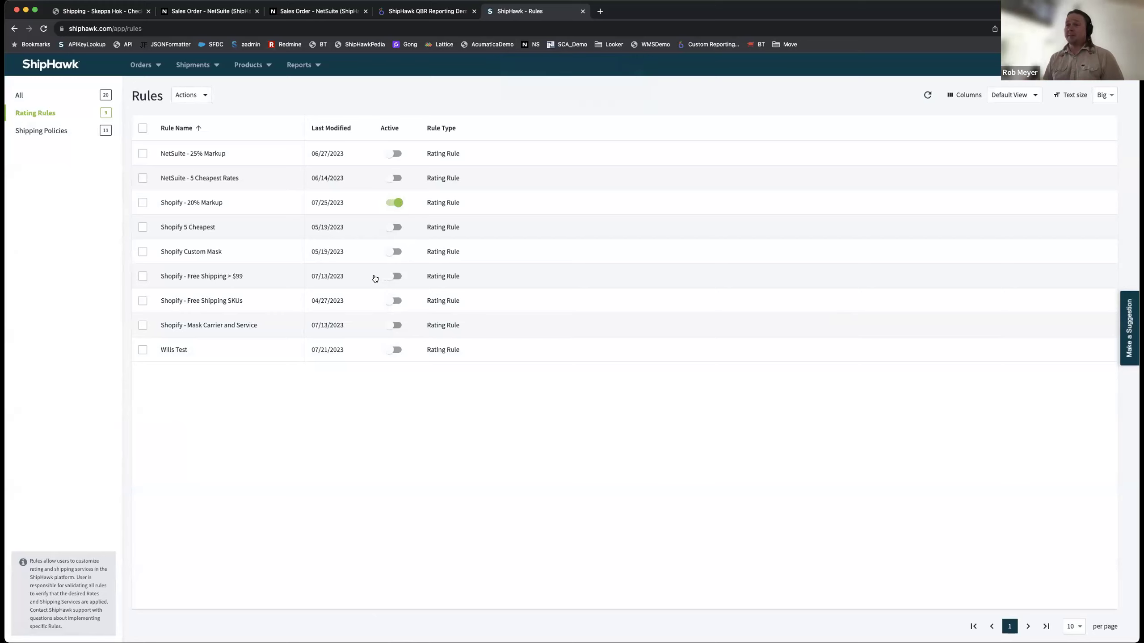
click(394, 326)
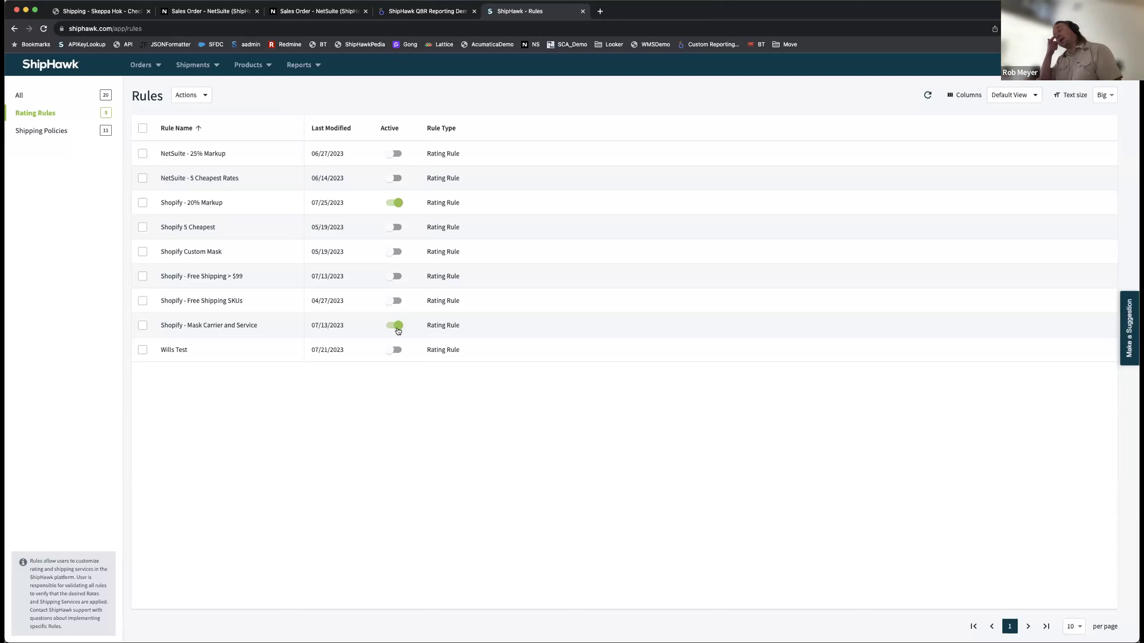
click(395, 276)
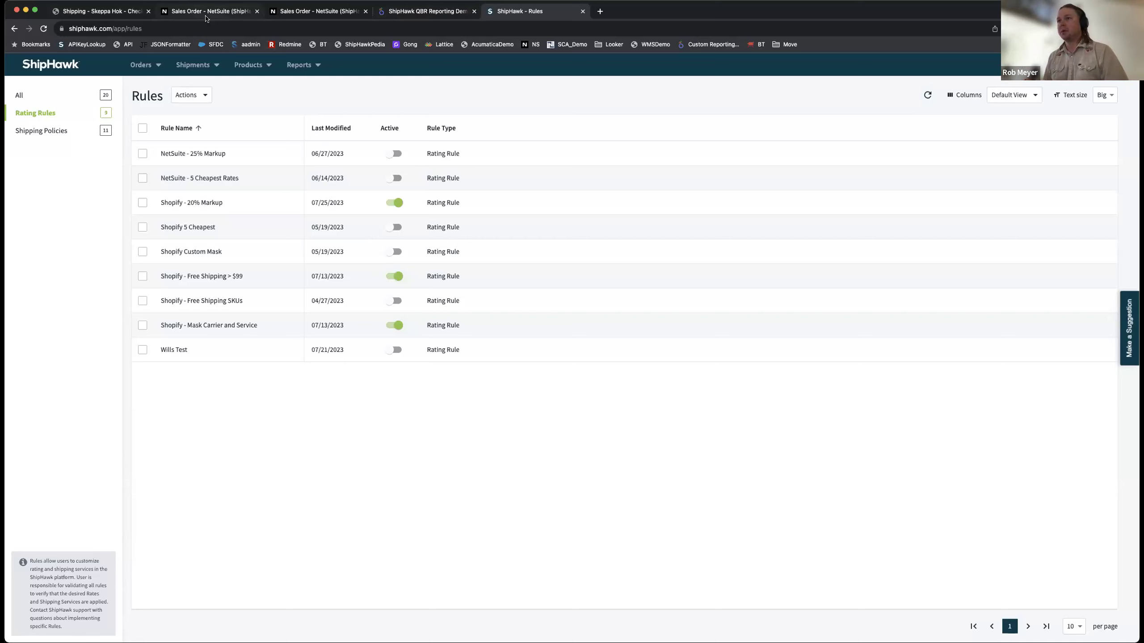
Return to the Skeppa Hok checkout, change the shipping address's street number using the suggested address, and continue to shipping to refresh the rates.
click(107, 16)
click(560, 152)
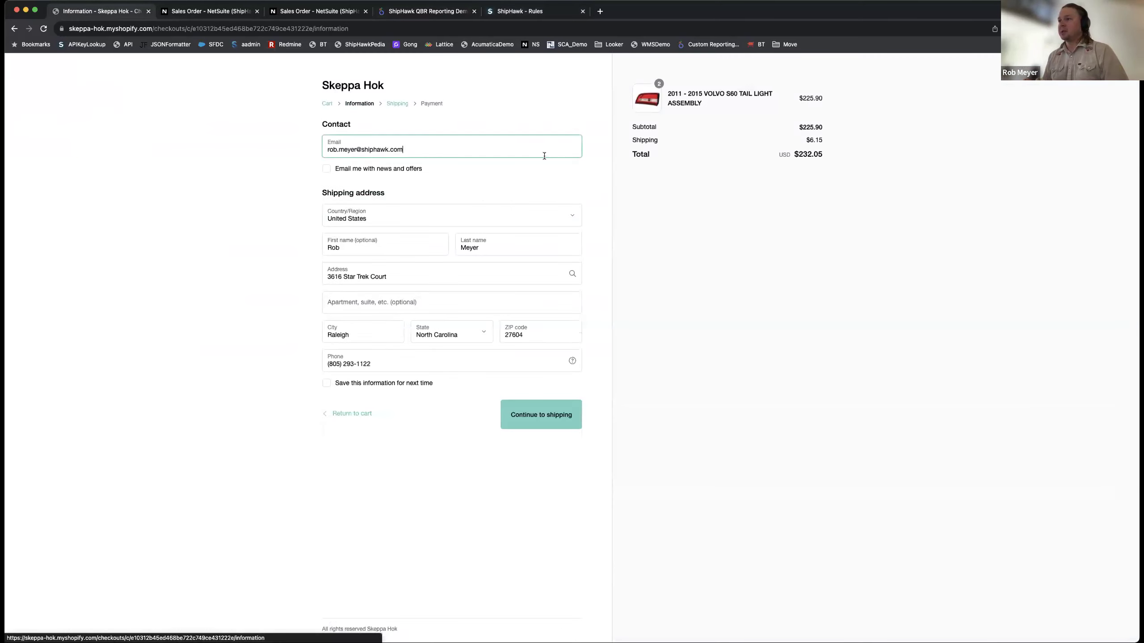
click(345, 275)
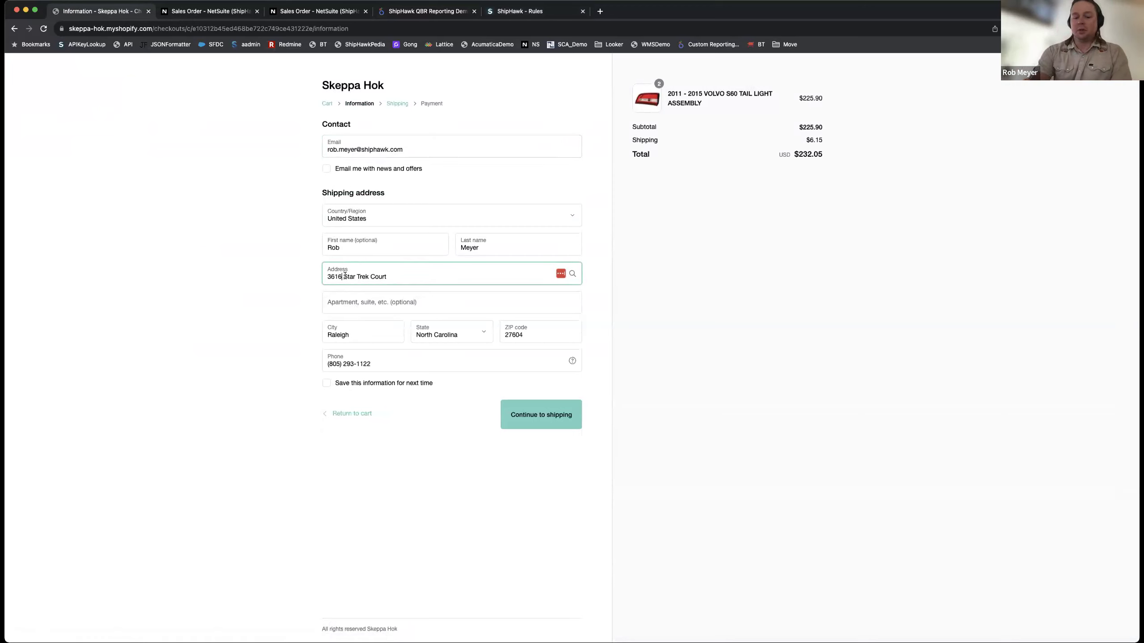
key(BackSpace)
text(8)
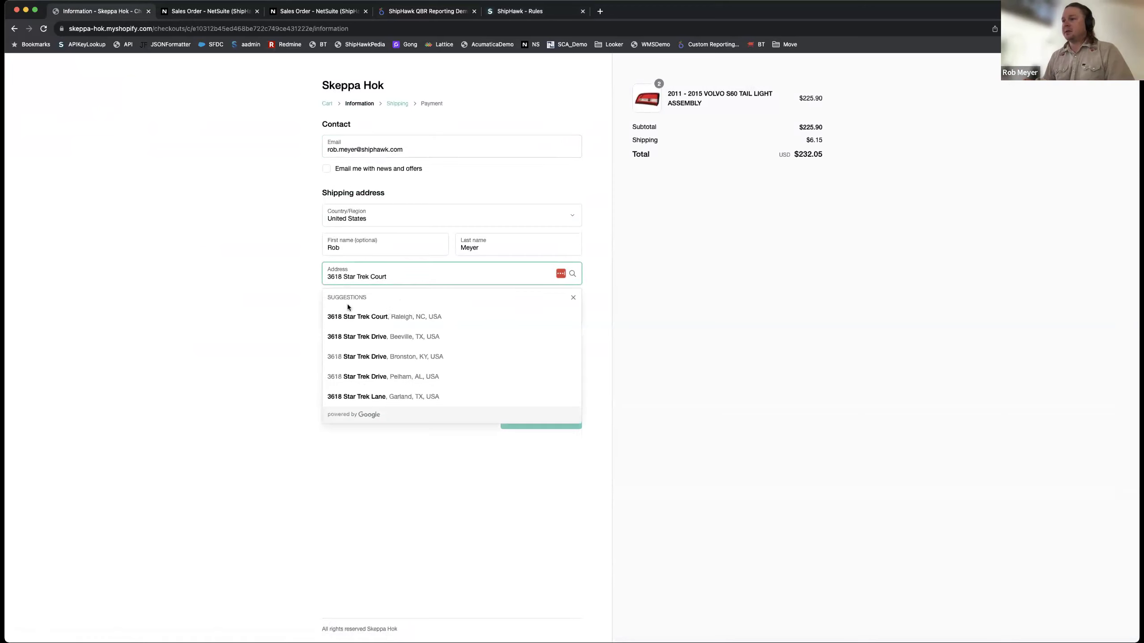
click(349, 315)
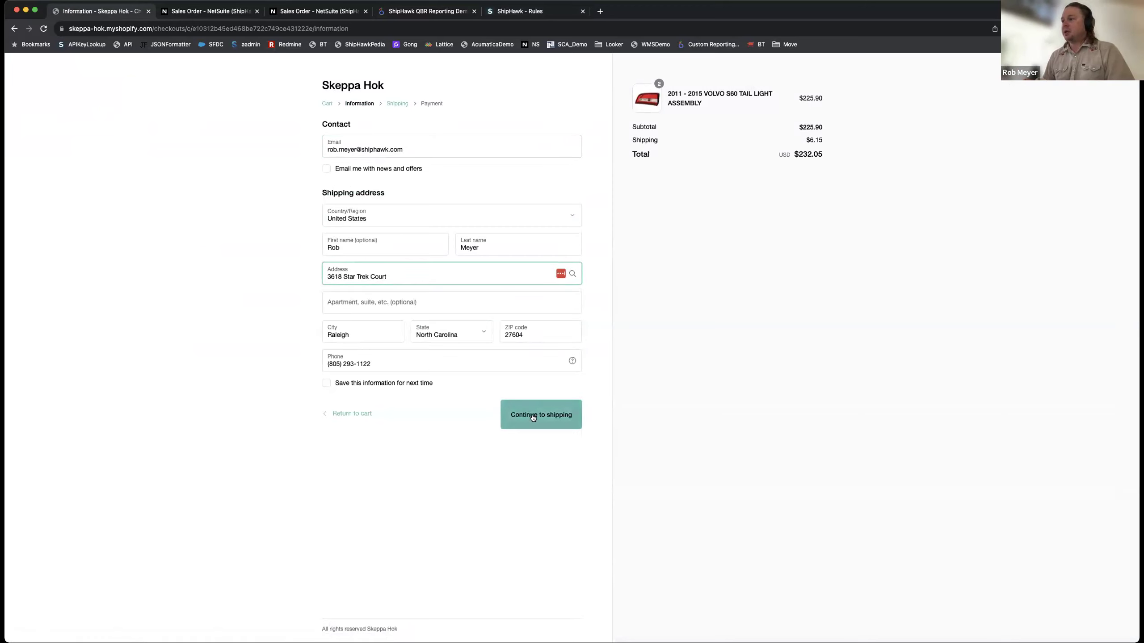
click(532, 417)
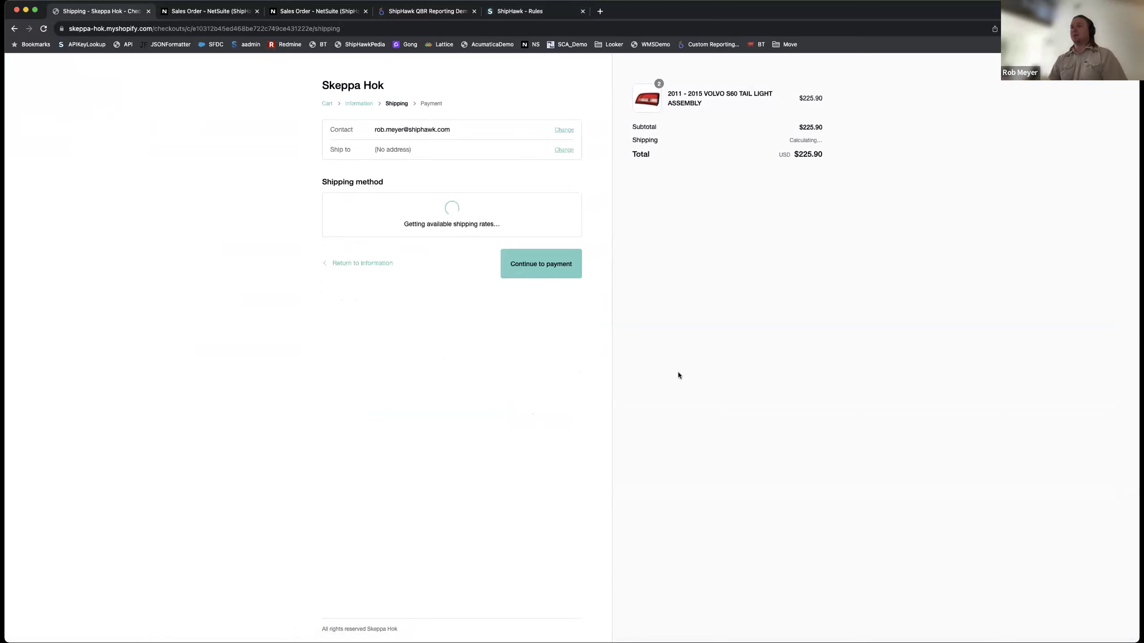
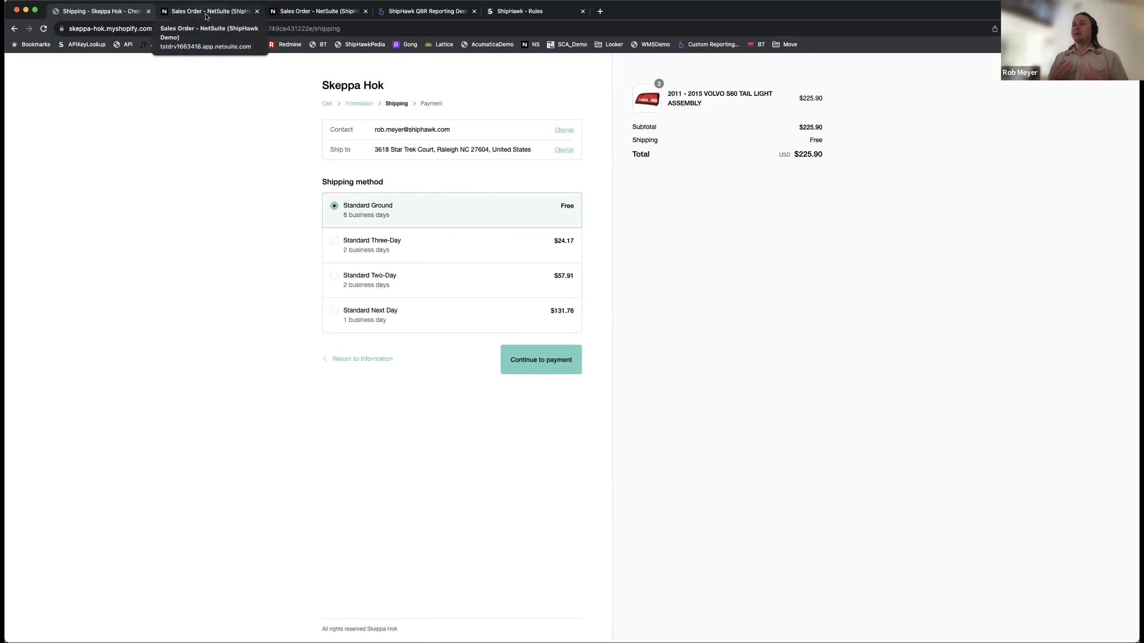
Switch to the filled-in NetSuite sales order and review its item lines.
click(206, 12)
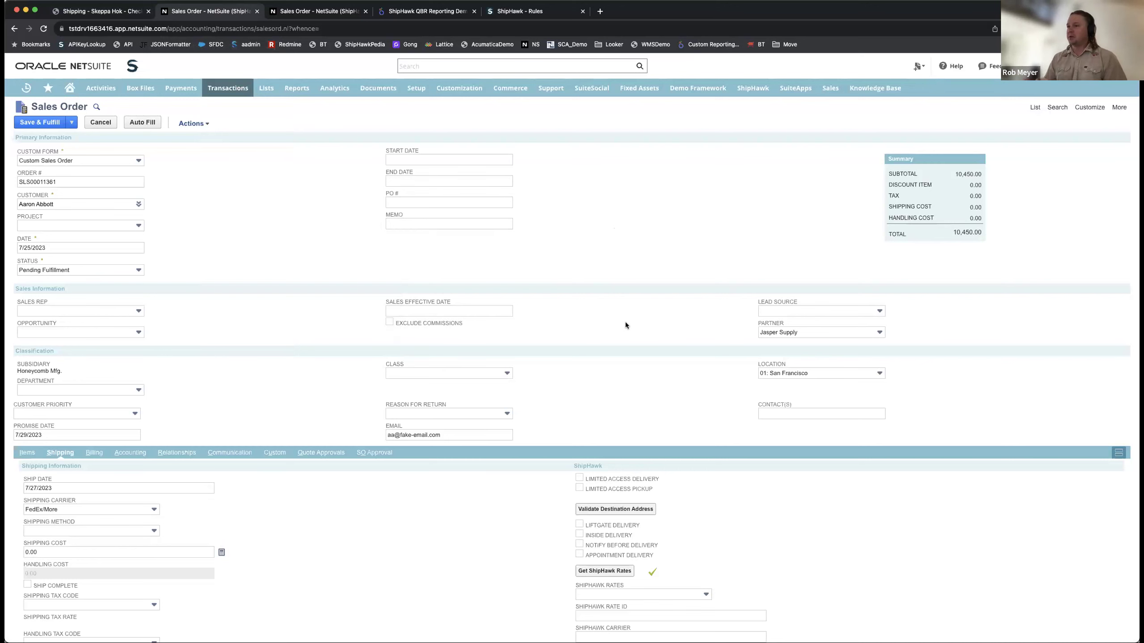
scroll(586, 267, down, 5)
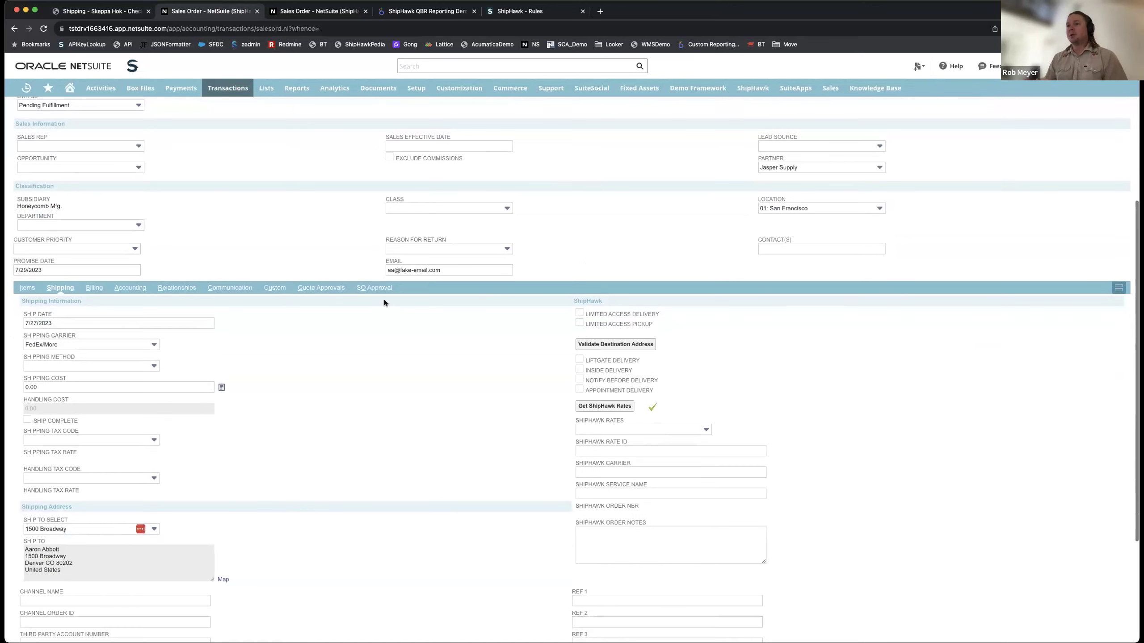
click(27, 288)
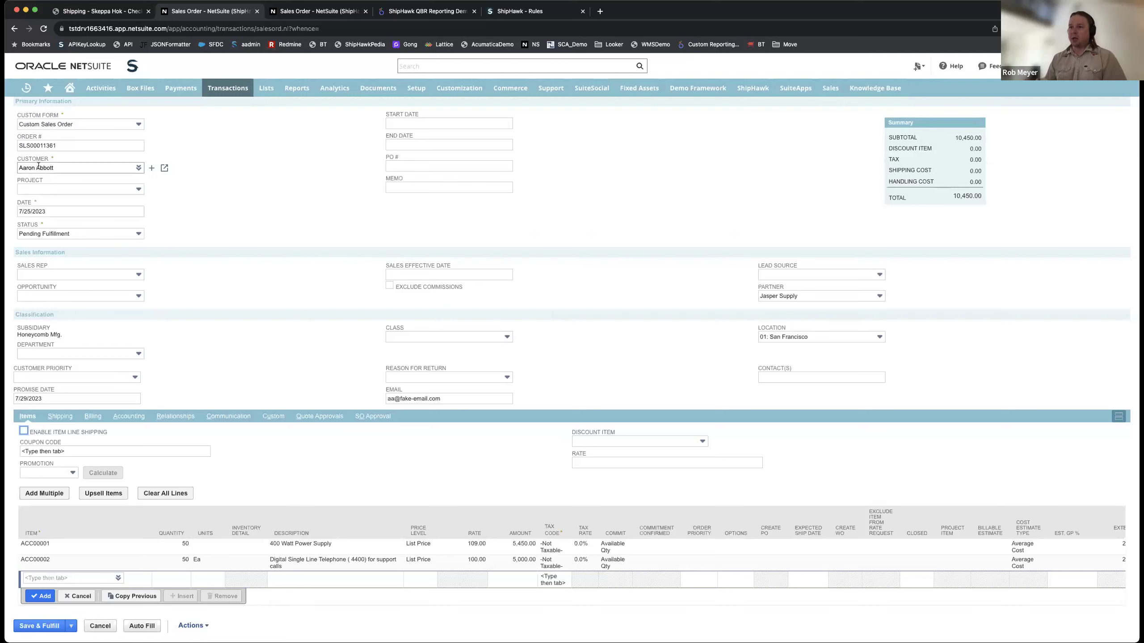
In the sales order's shipping details, compare the available ShipHawk rates and select OnTrac Ground at 50.81.
click(60, 416)
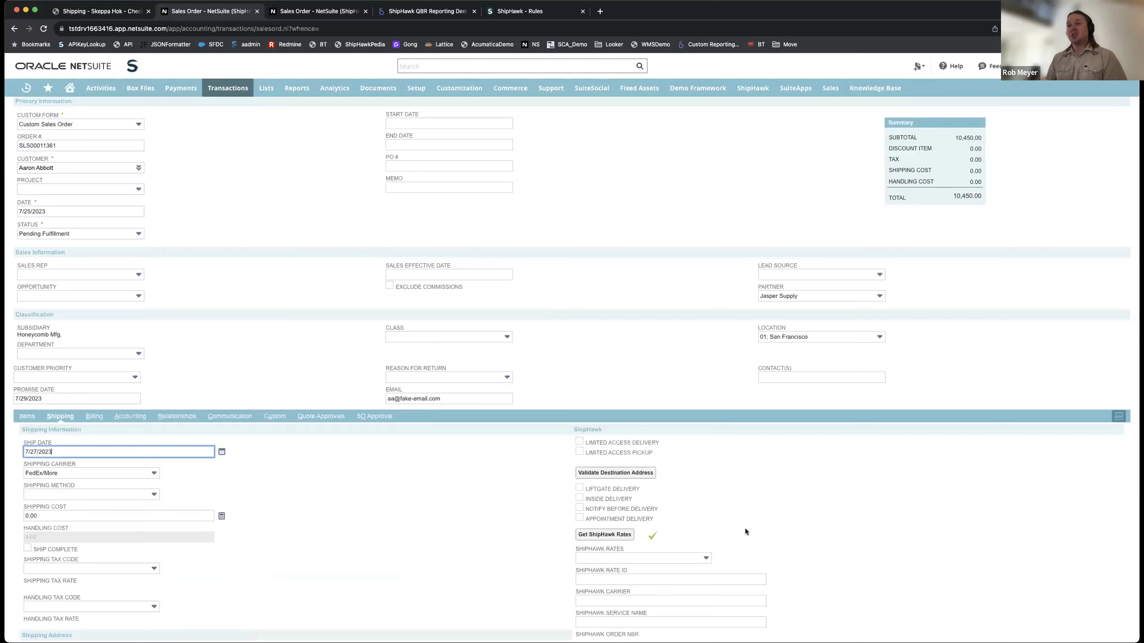
scroll(745, 529, down, 2)
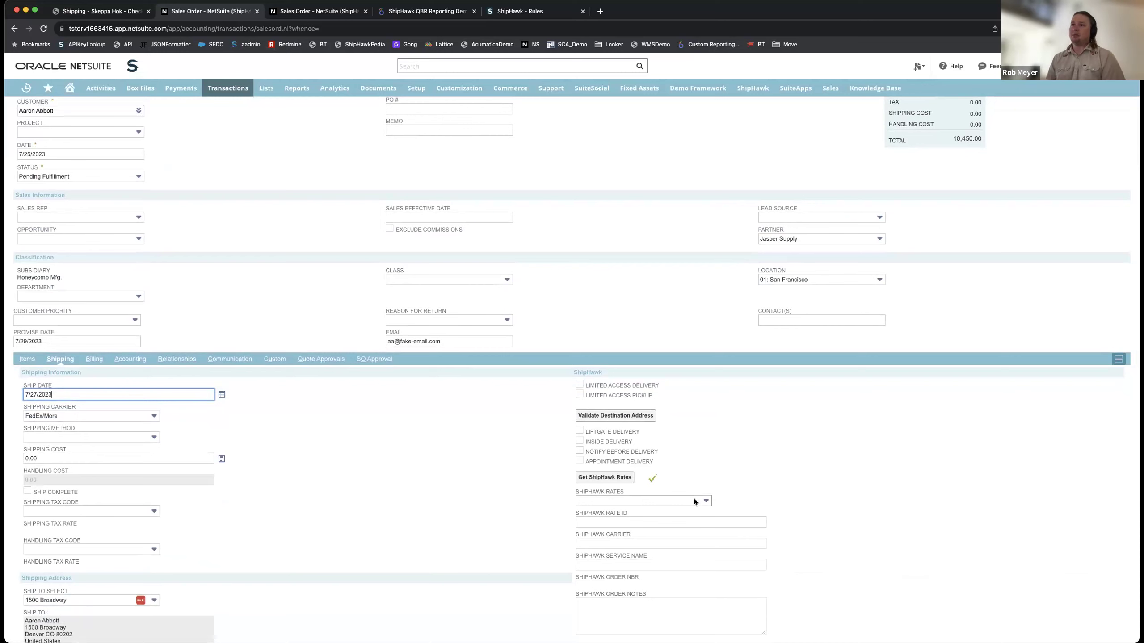
click(654, 500)
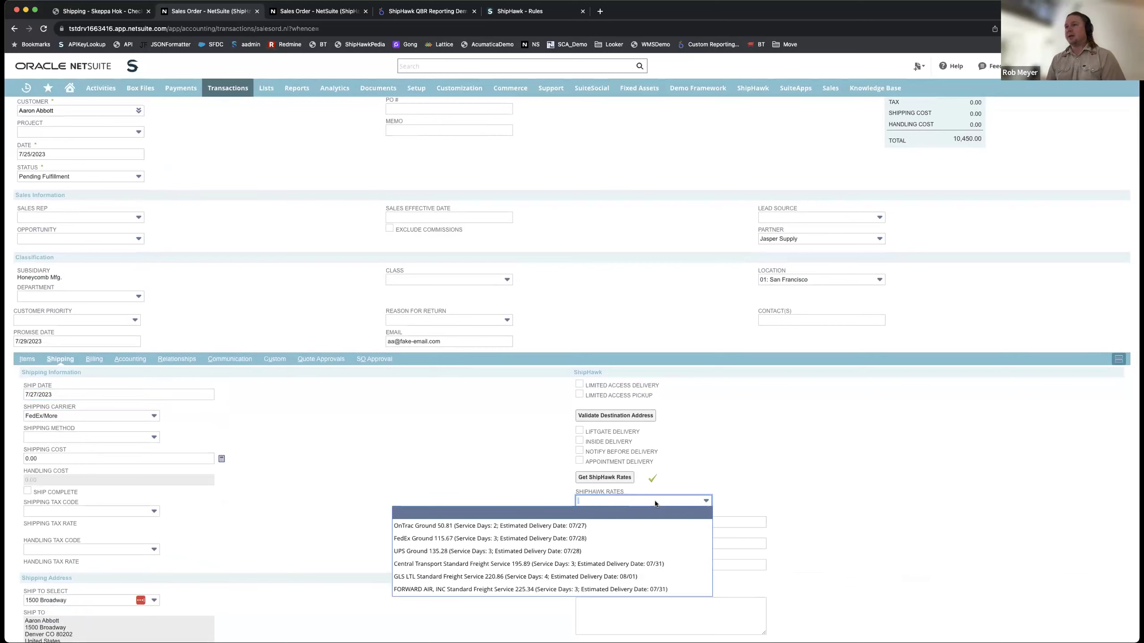
scroll(659, 524, down, 2)
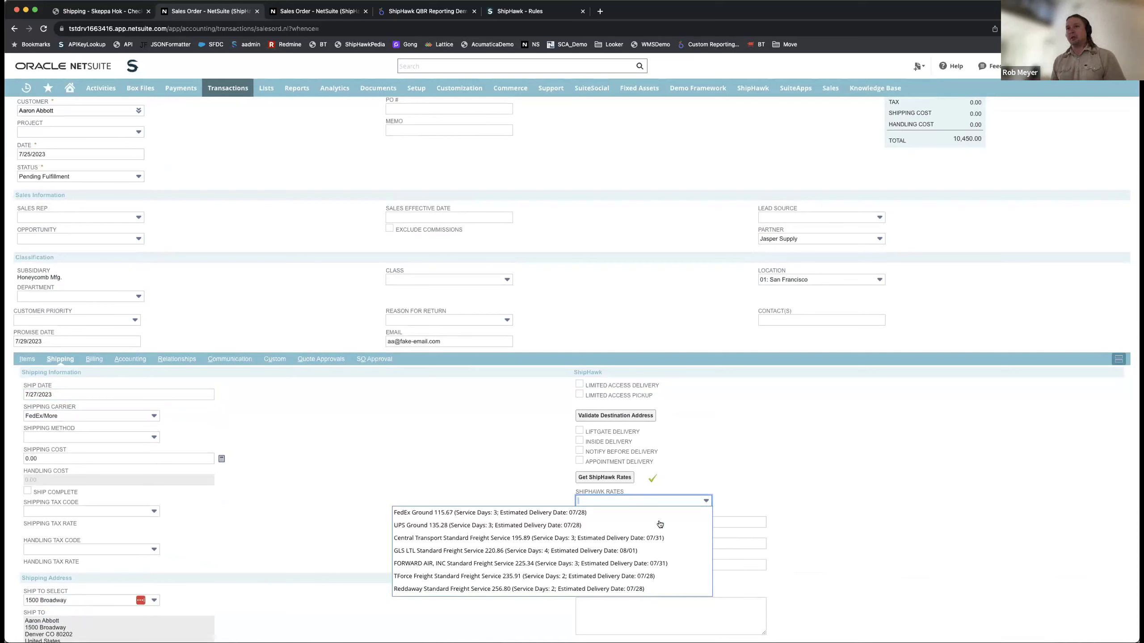
scroll(537, 516, up, 2)
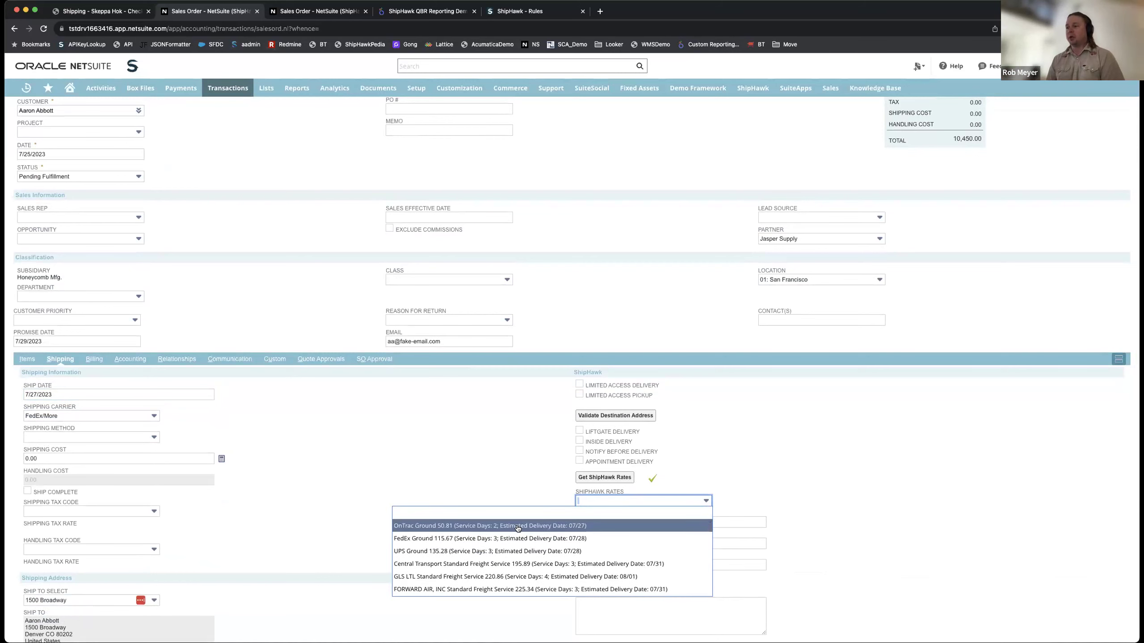
scroll(515, 525, down, 6)
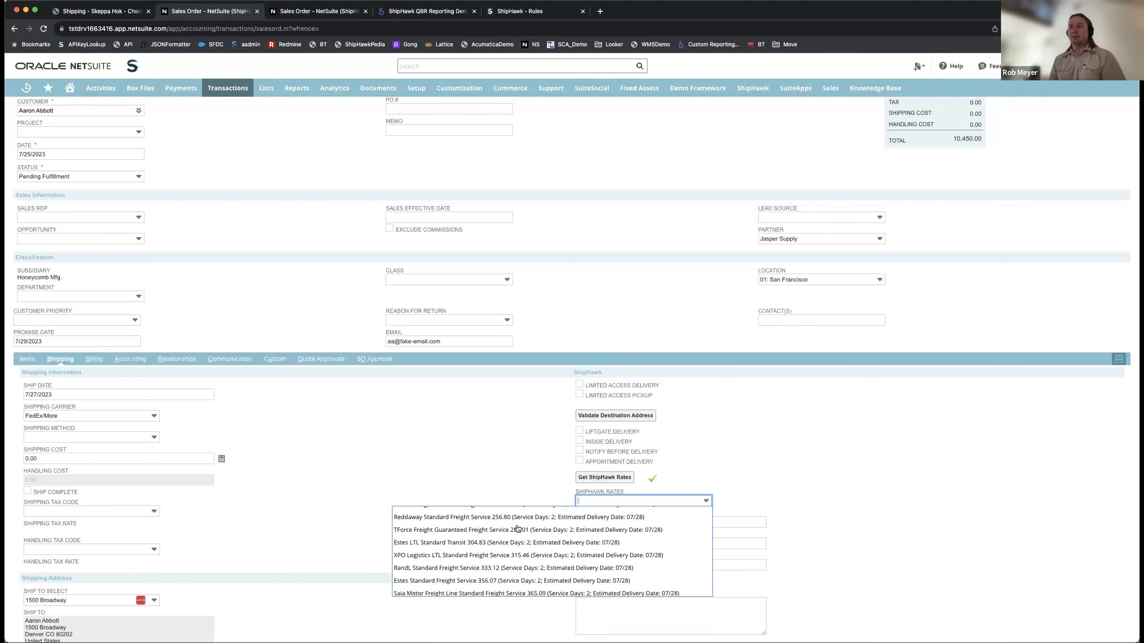
scroll(522, 532, down, 4)
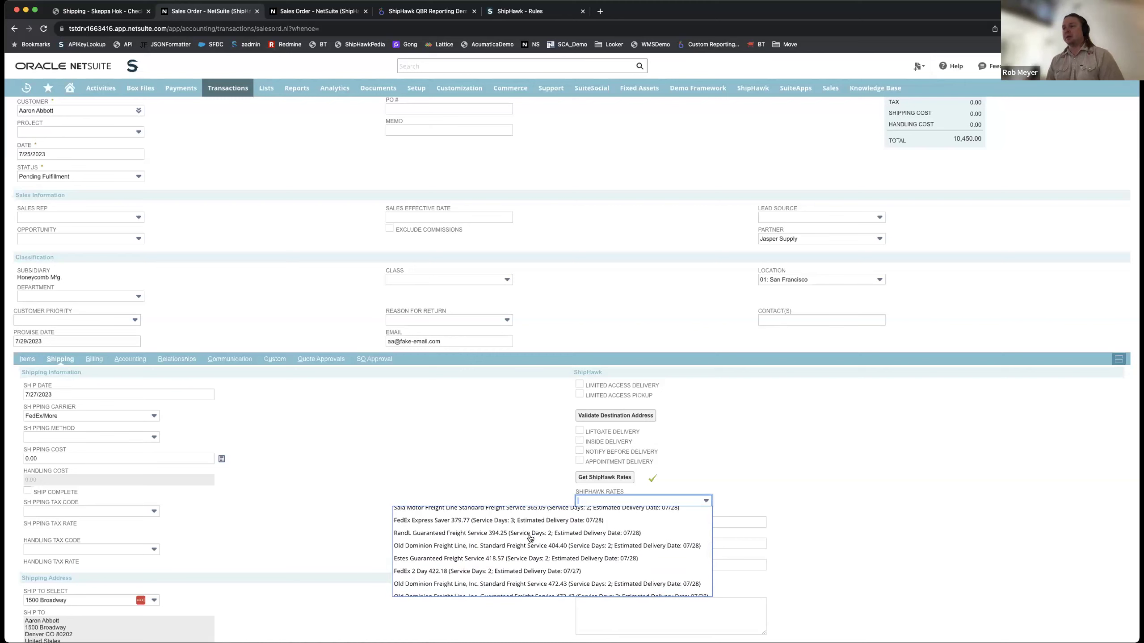
scroll(585, 552, up, 5)
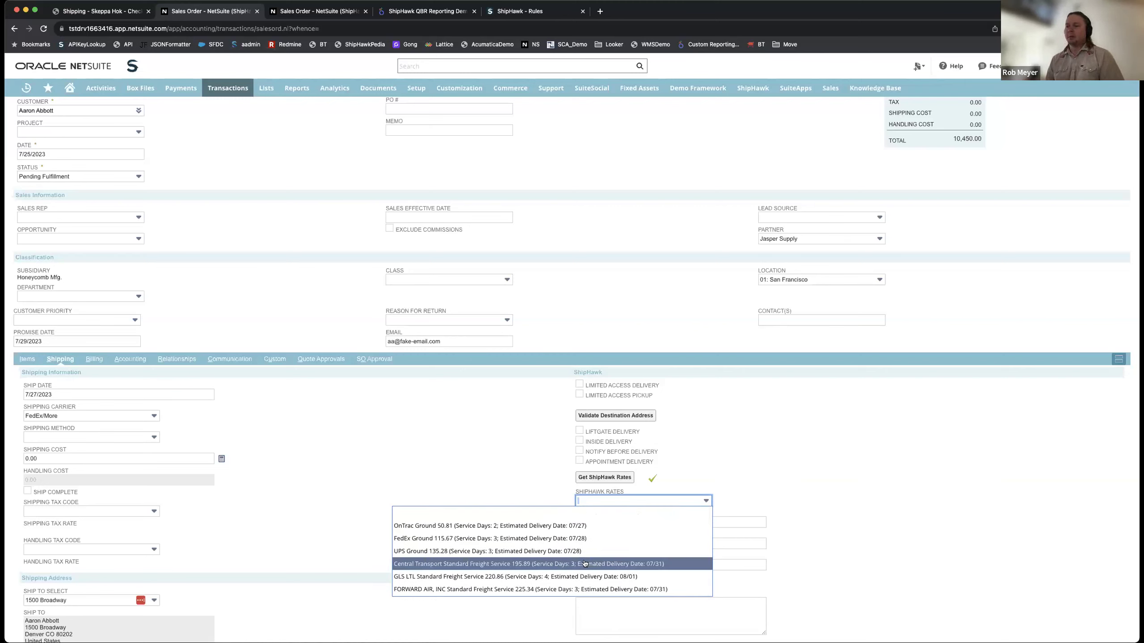
click(512, 528)
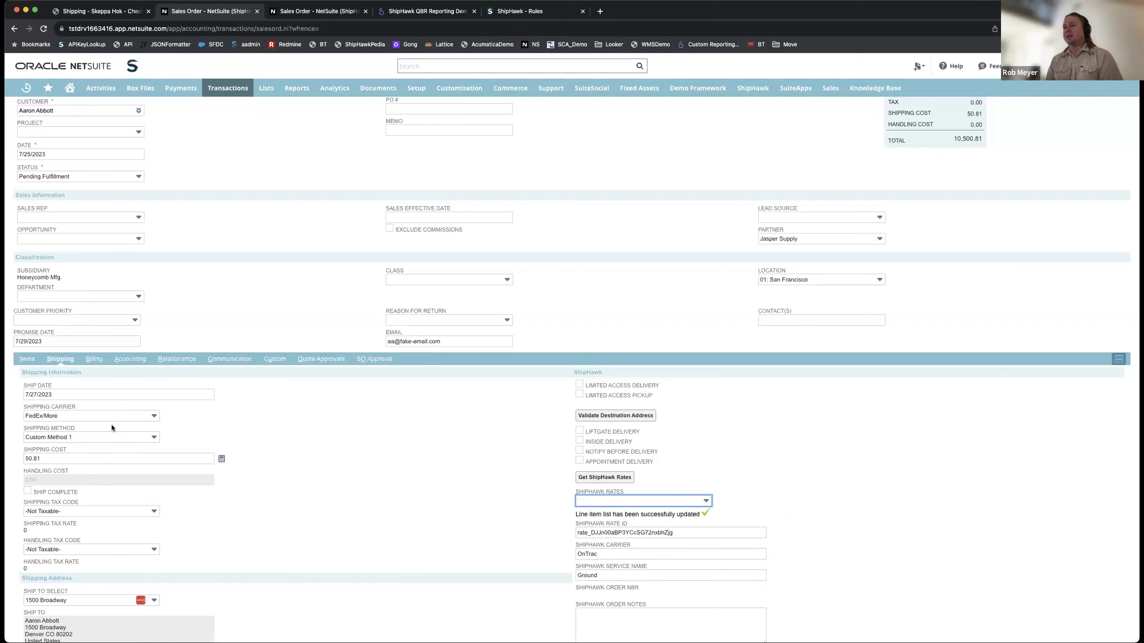
Examine the order's shipping method options and remaining shipping fields, and bring up the blank sales order.
click(102, 436)
scroll(108, 464, down, 5)
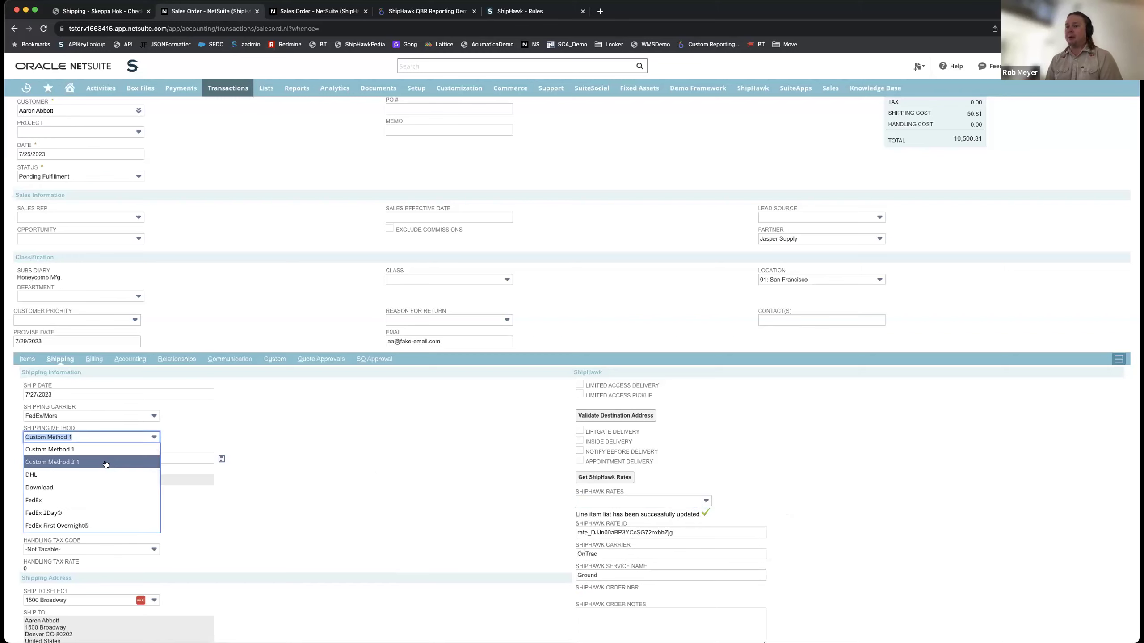
click(263, 444)
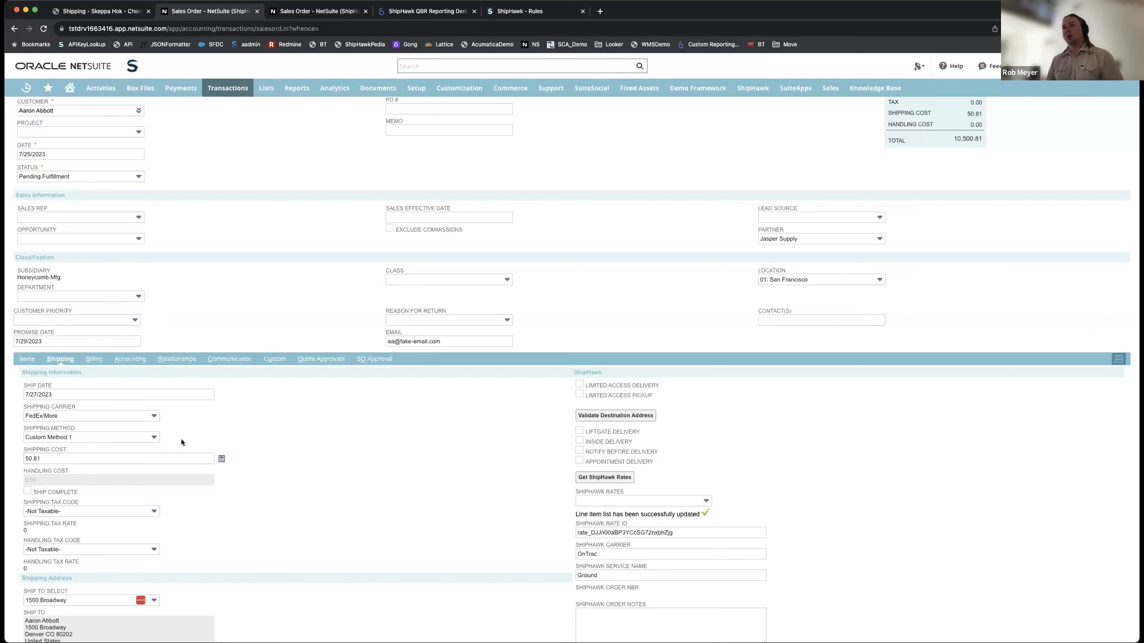
scroll(369, 473, down, 3)
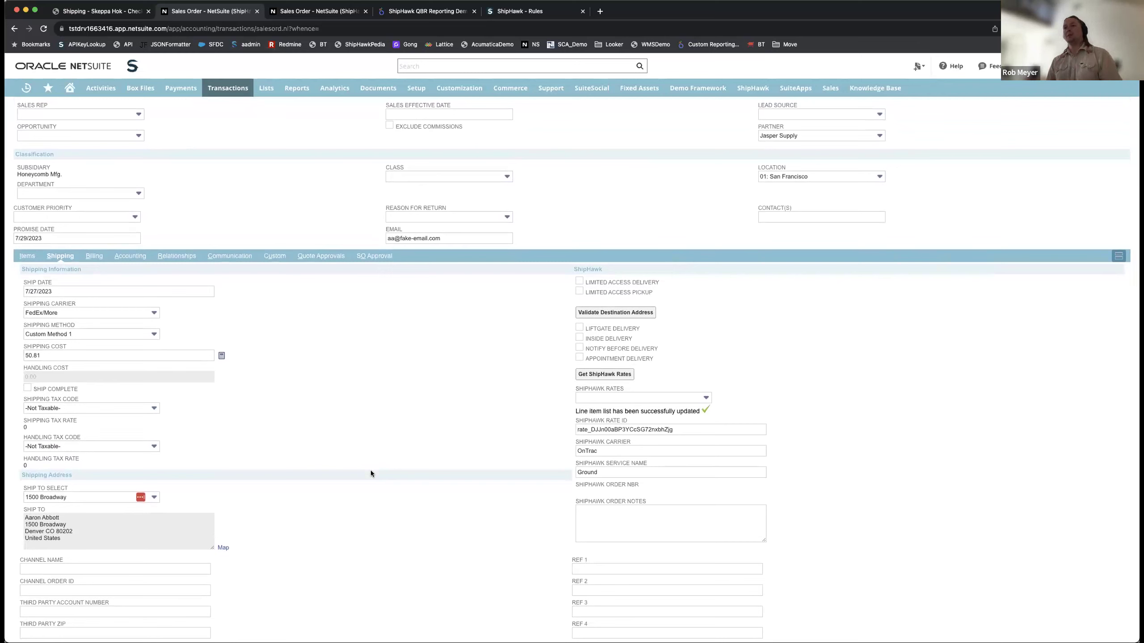
scroll(370, 471, down, 4)
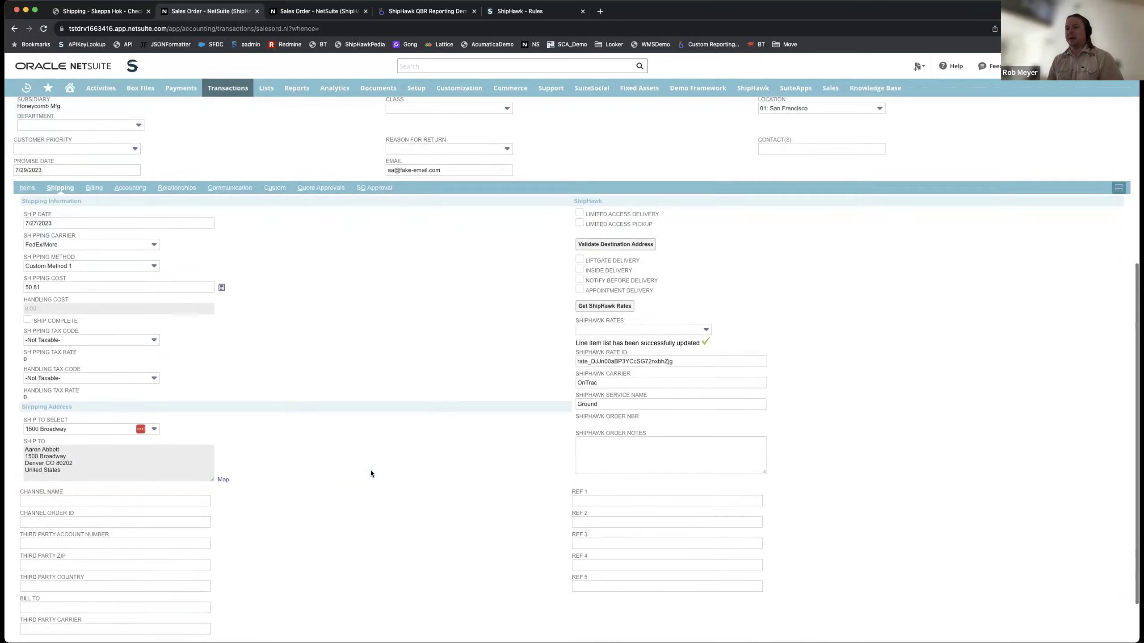
click(323, 13)
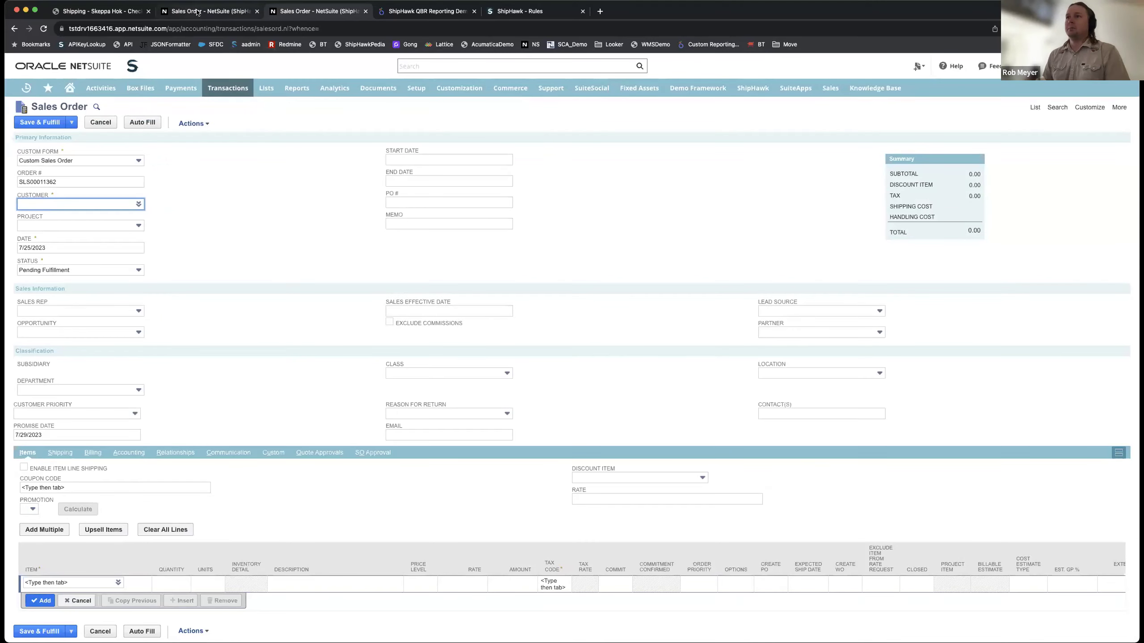
Choose the customer on the blank sales order and add item ACC00001 with quantity 25.
text(aar)
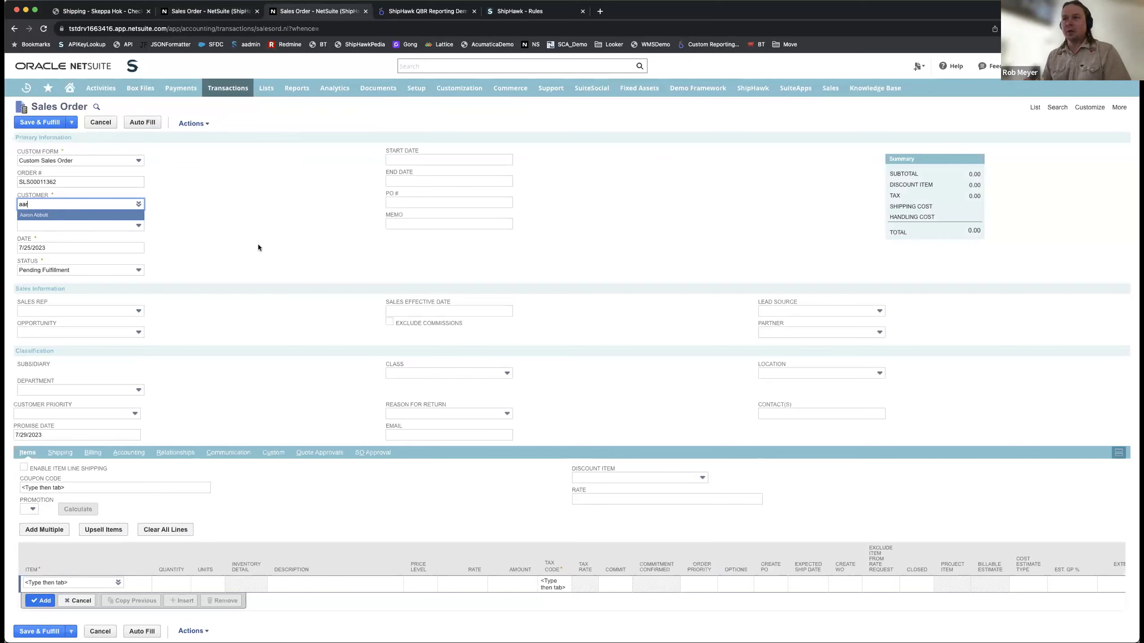
key(Tab)
click(59, 581)
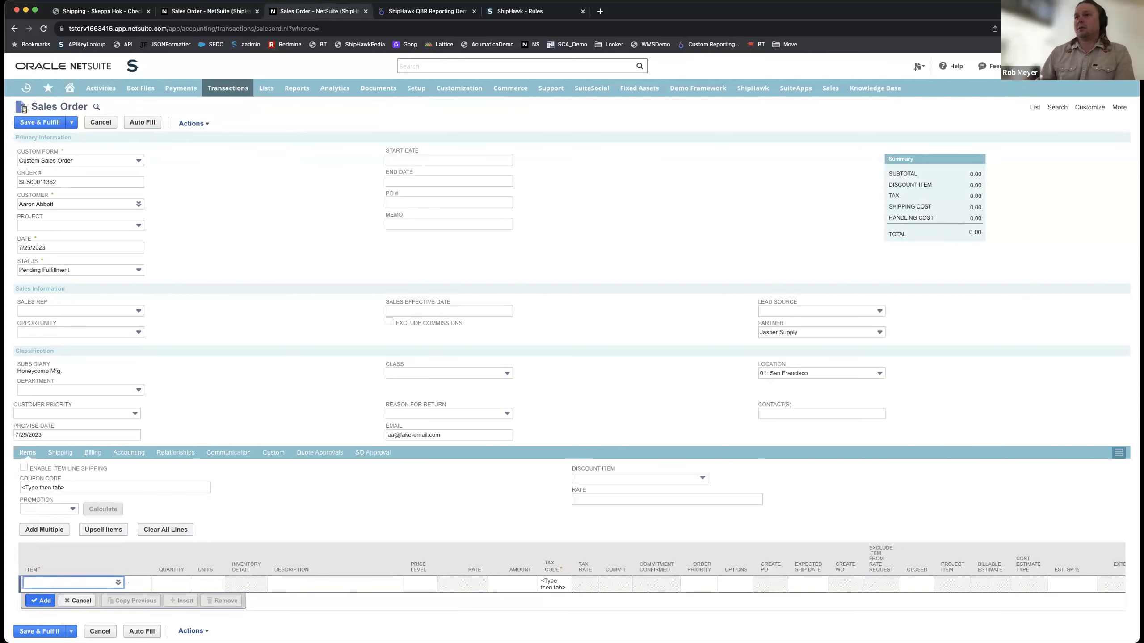
scroll(102, 556, down, 1)
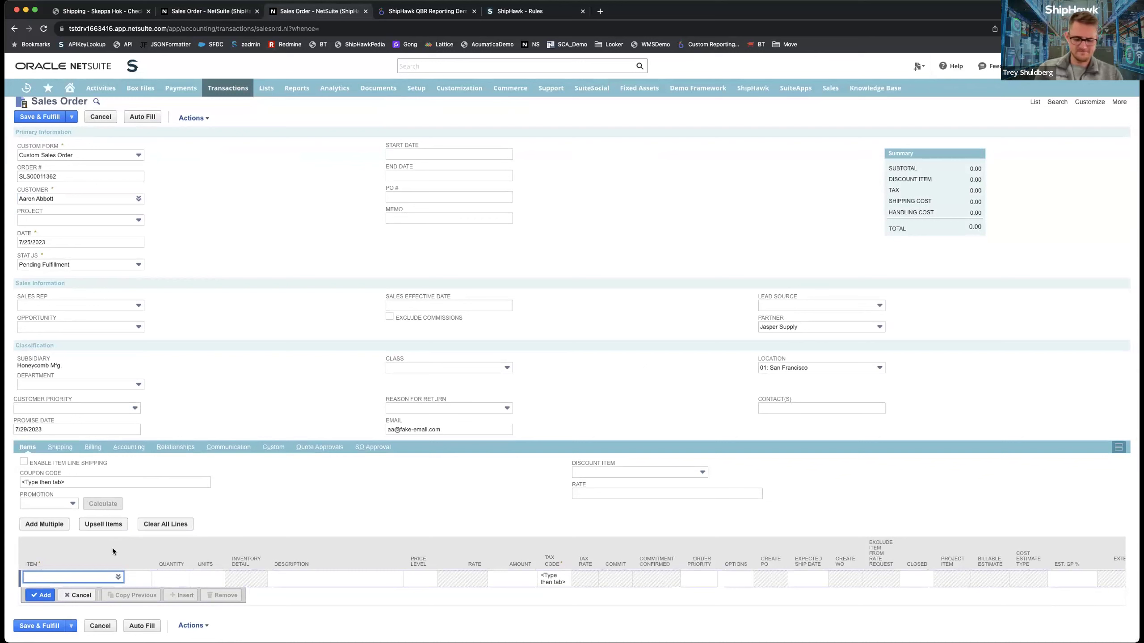
text(acc)
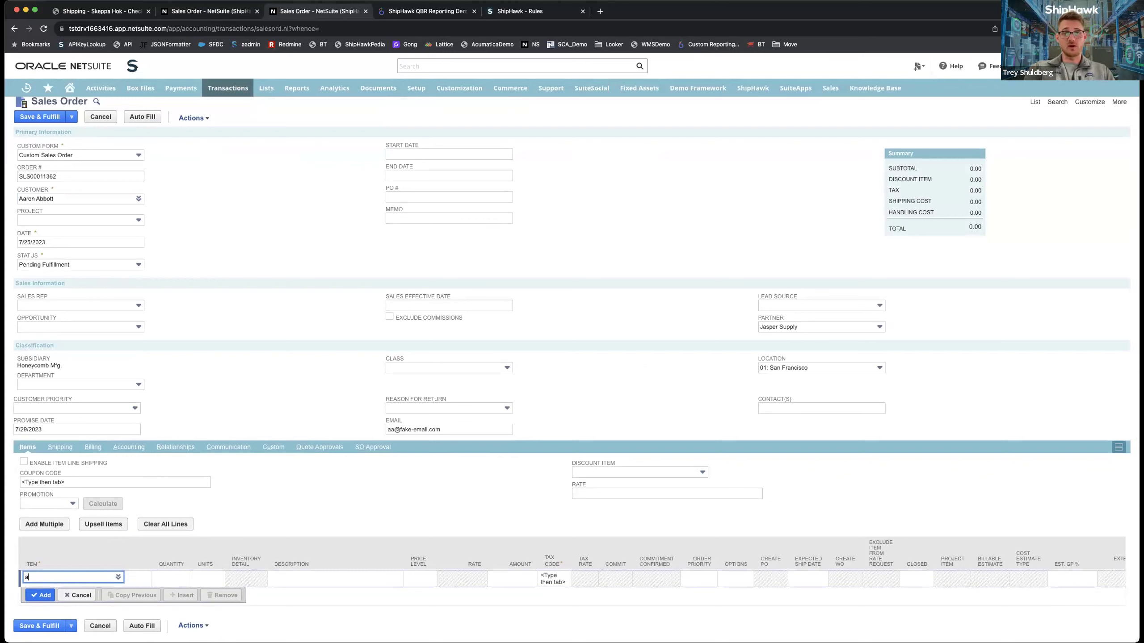
click(84, 467)
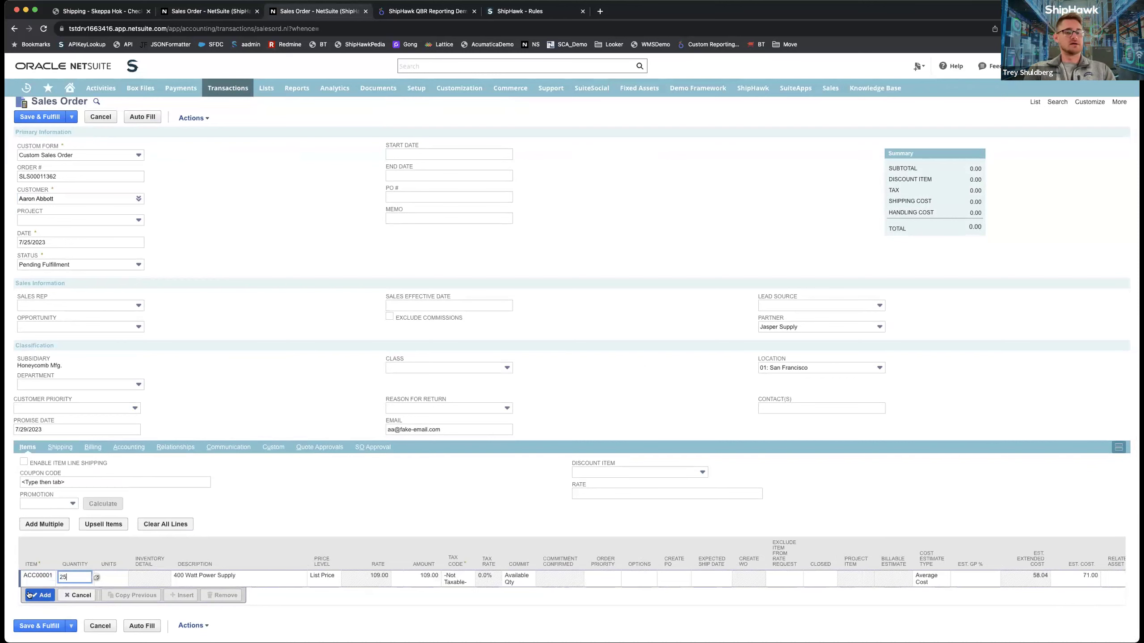
click(42, 594)
Add item ACC00002 with quantity 25 to the sales order, and save it to start its fulfillment.
text(acc)
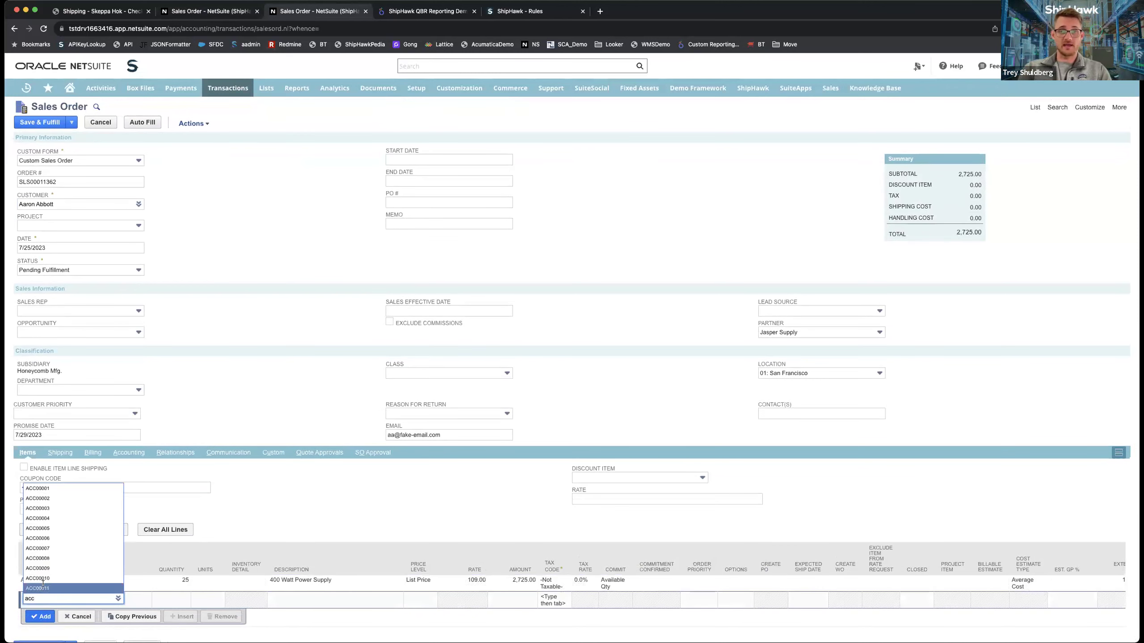
click(63, 499)
click(173, 598)
text(25)
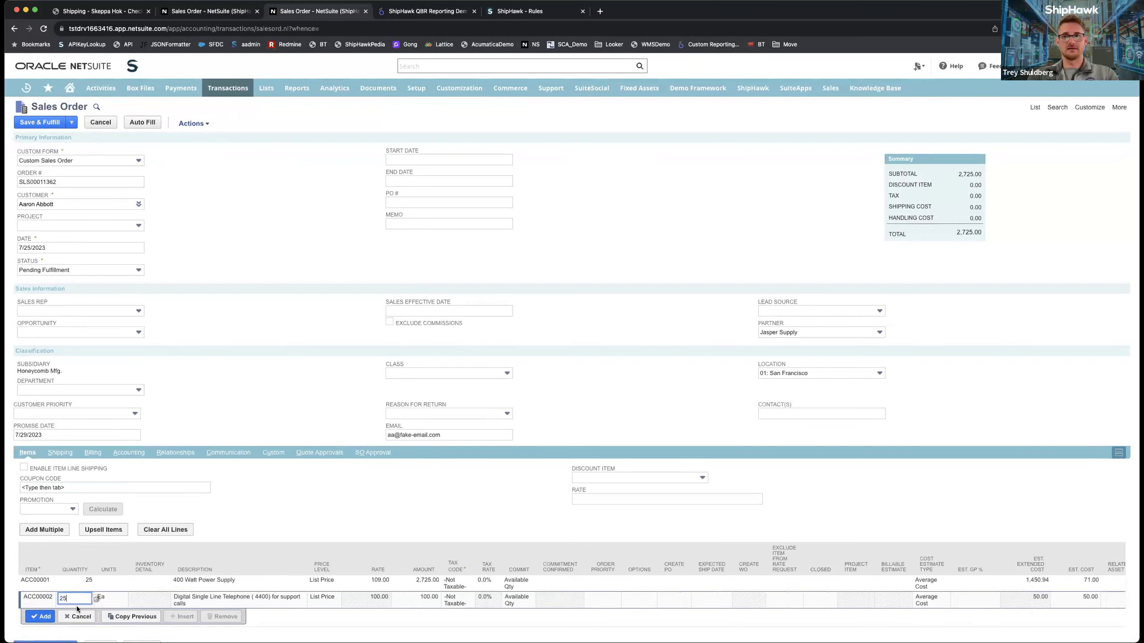
click(44, 617)
scroll(44, 619, down, 2)
click(44, 627)
Switch to the ShipHawk rules and deactivate the Estes Overlength and 96 Markup shipping policies.
click(535, 12)
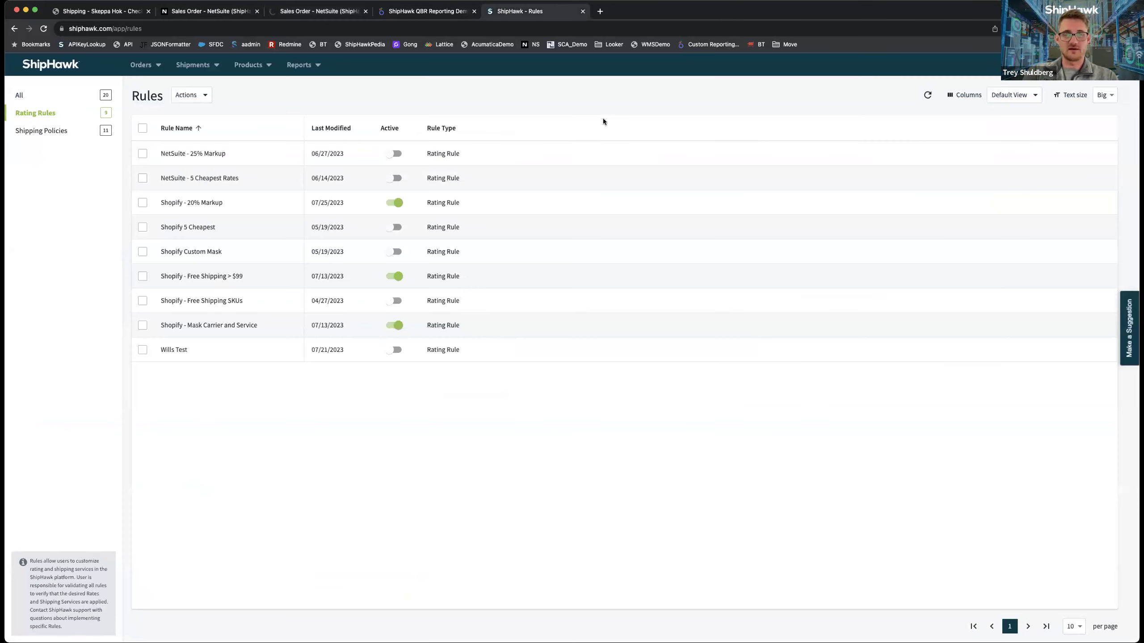
click(51, 130)
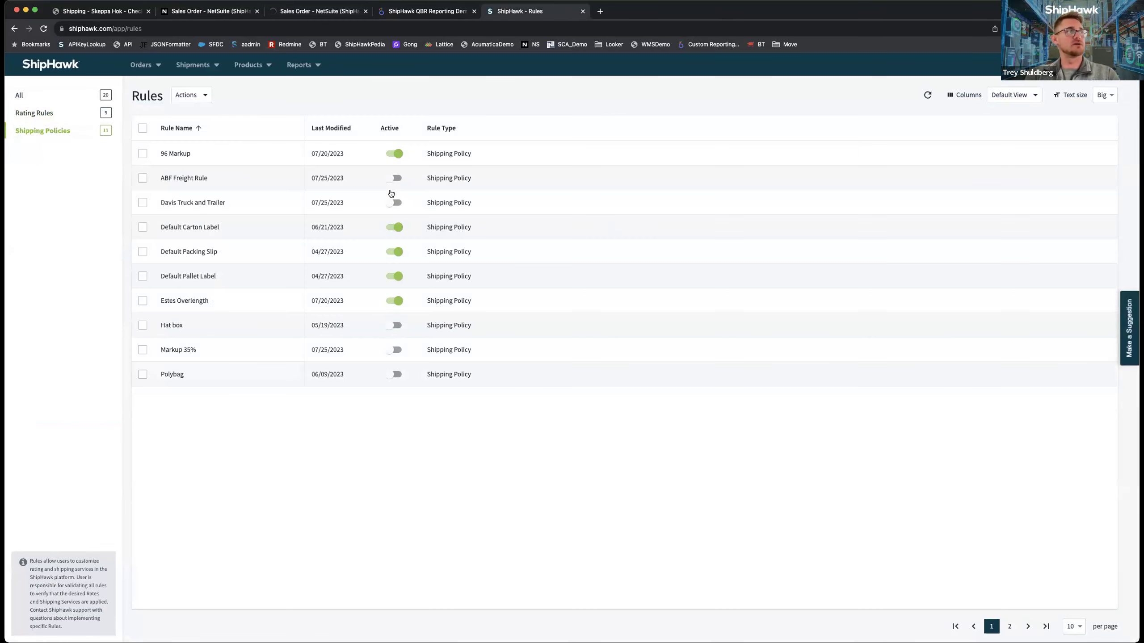
click(396, 302)
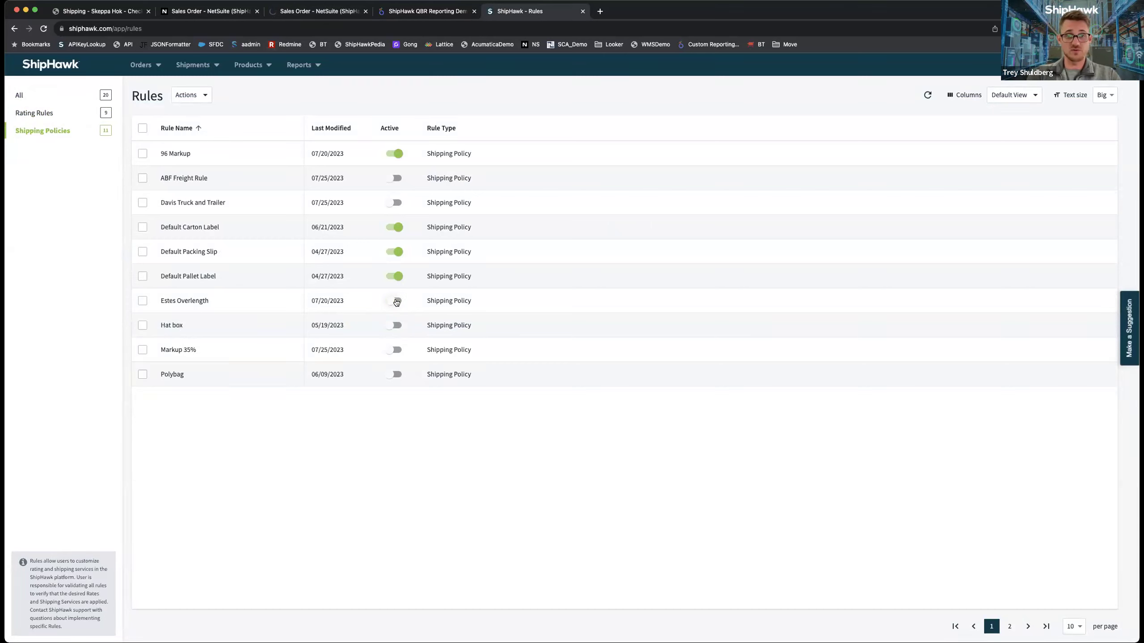
click(391, 156)
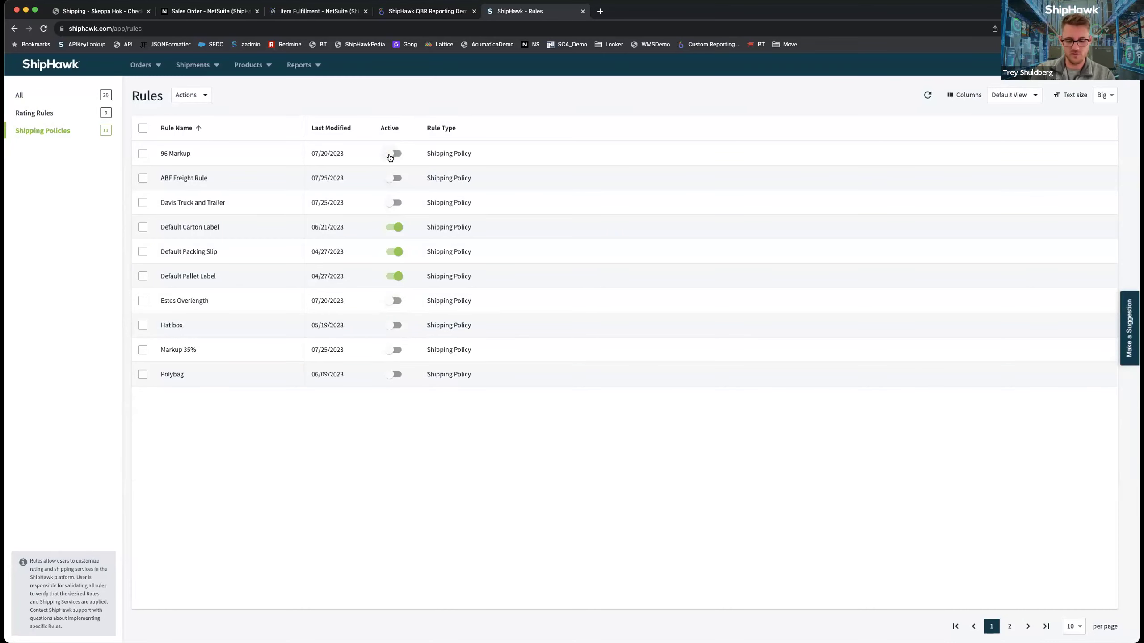
Open the manual PA Warehouse LTL order dated 07/25/23 and regenerate its proposed shipment.
click(141, 64)
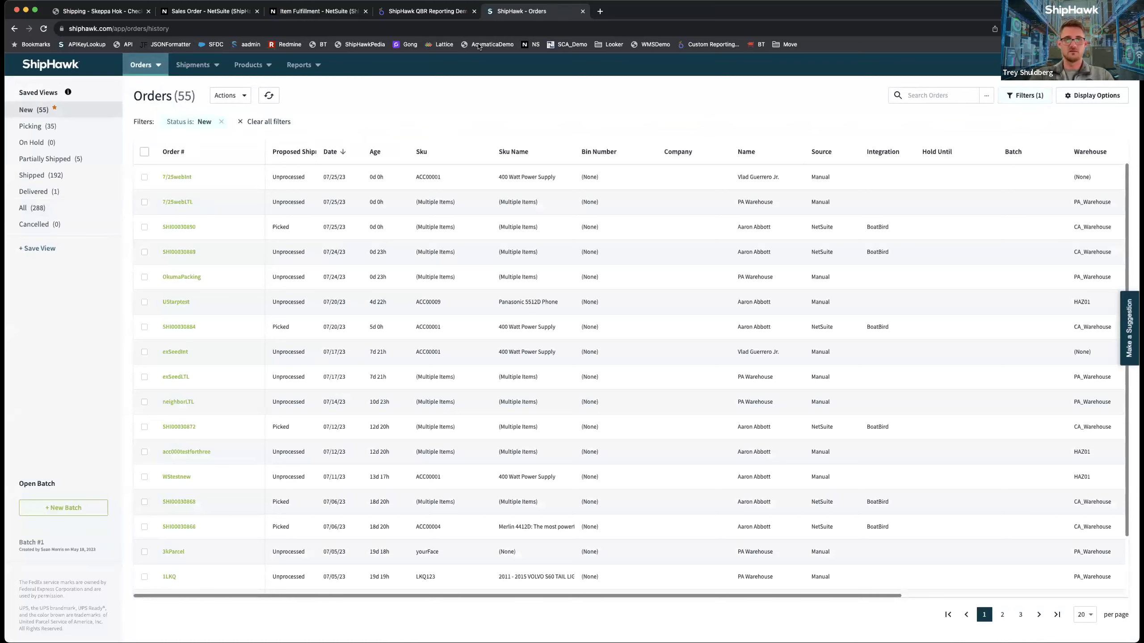
click(176, 202)
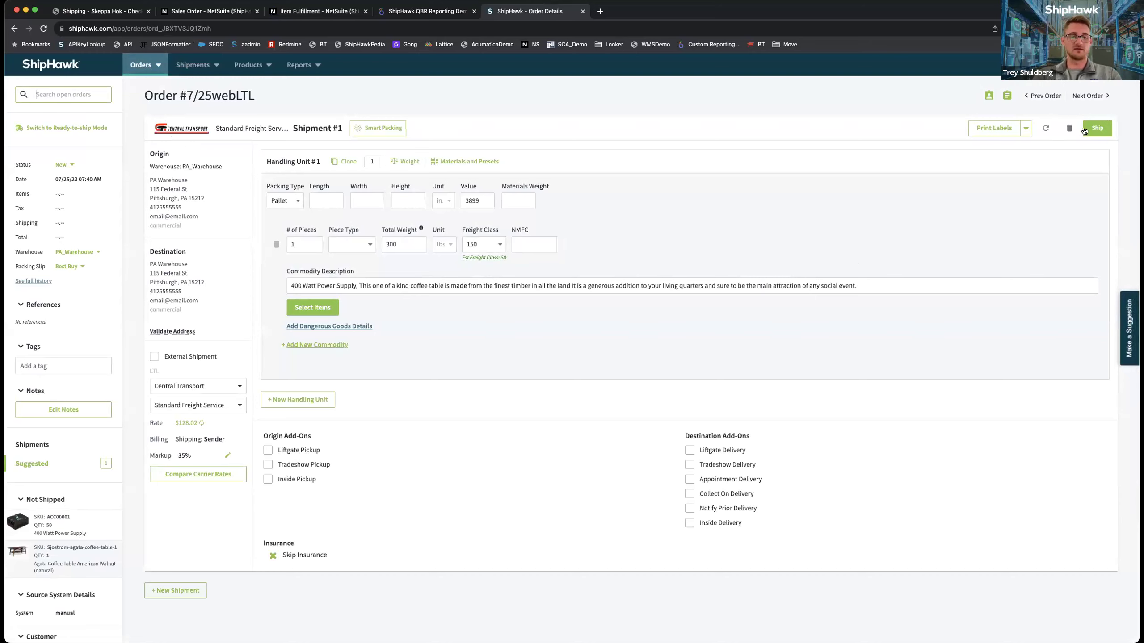
click(1046, 128)
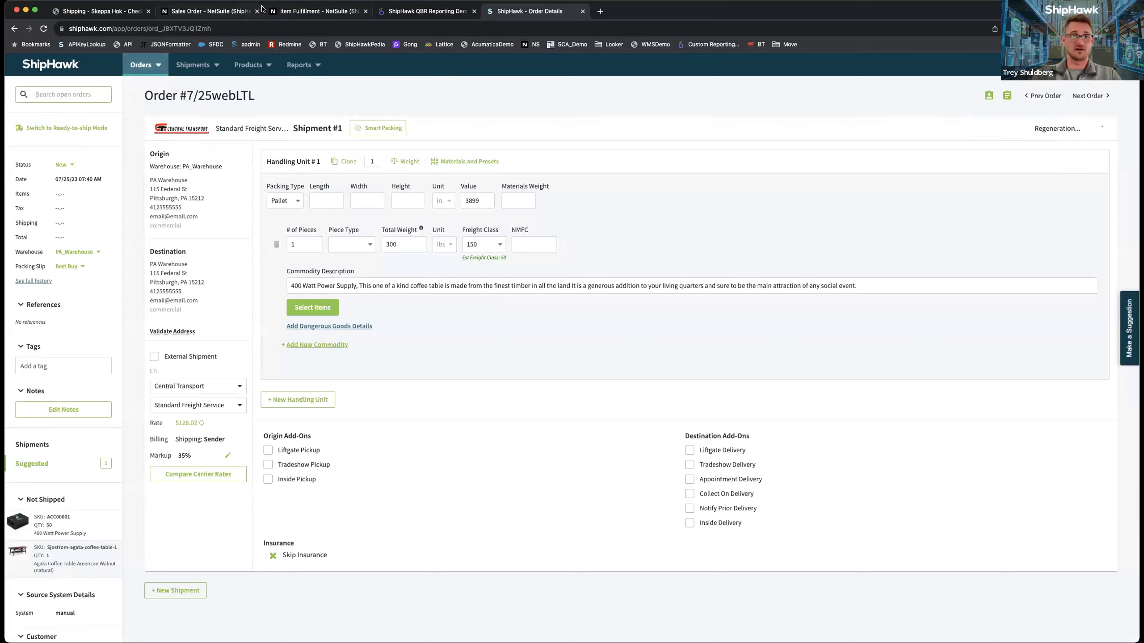
Save the item fulfillment in NetSuite with status Picked, and check the regenerated LTL shipment in ShipHawk while it saves.
click(296, 14)
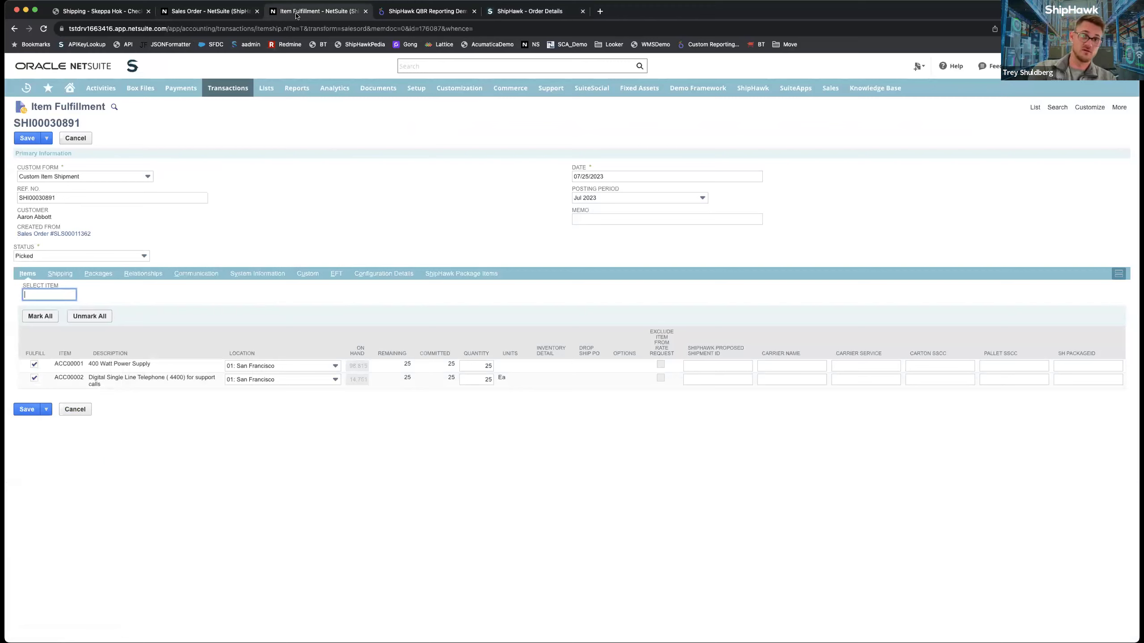
click(27, 410)
click(538, 12)
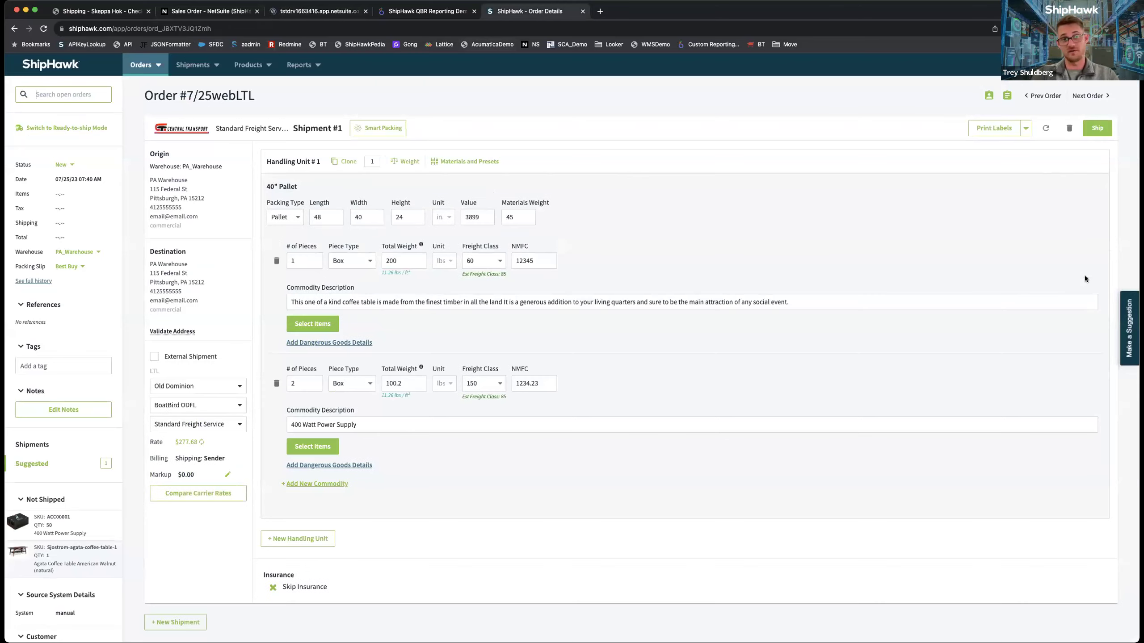
click(297, 11)
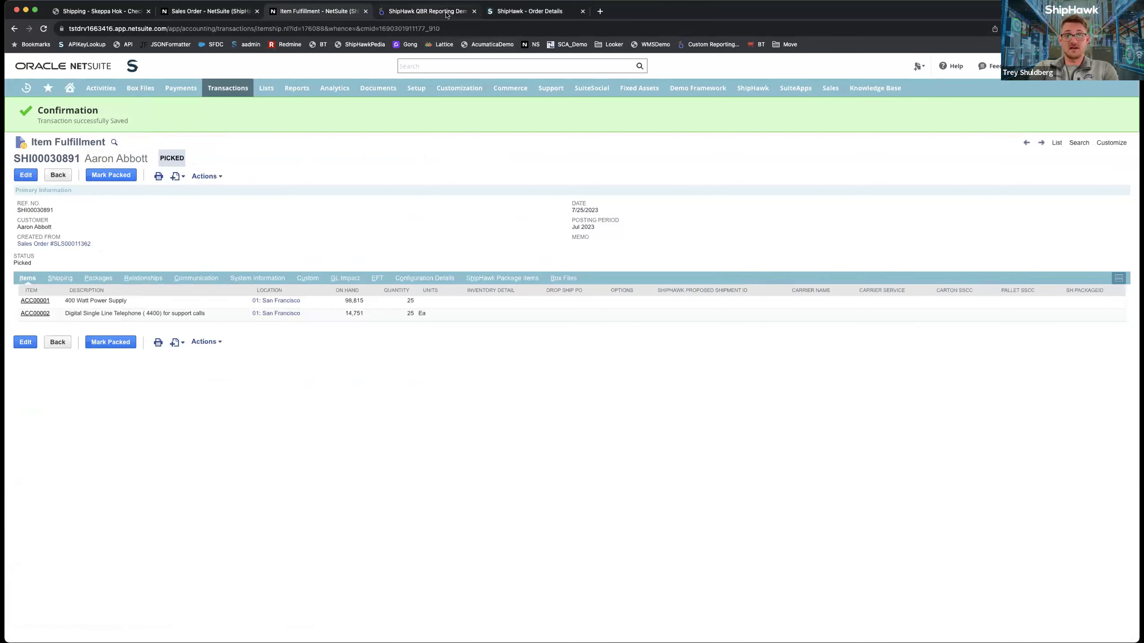
Open the newly synced NetSuite order in the ShipHawk orders list and reload it to get its proposed shipment.
click(513, 12)
click(140, 64)
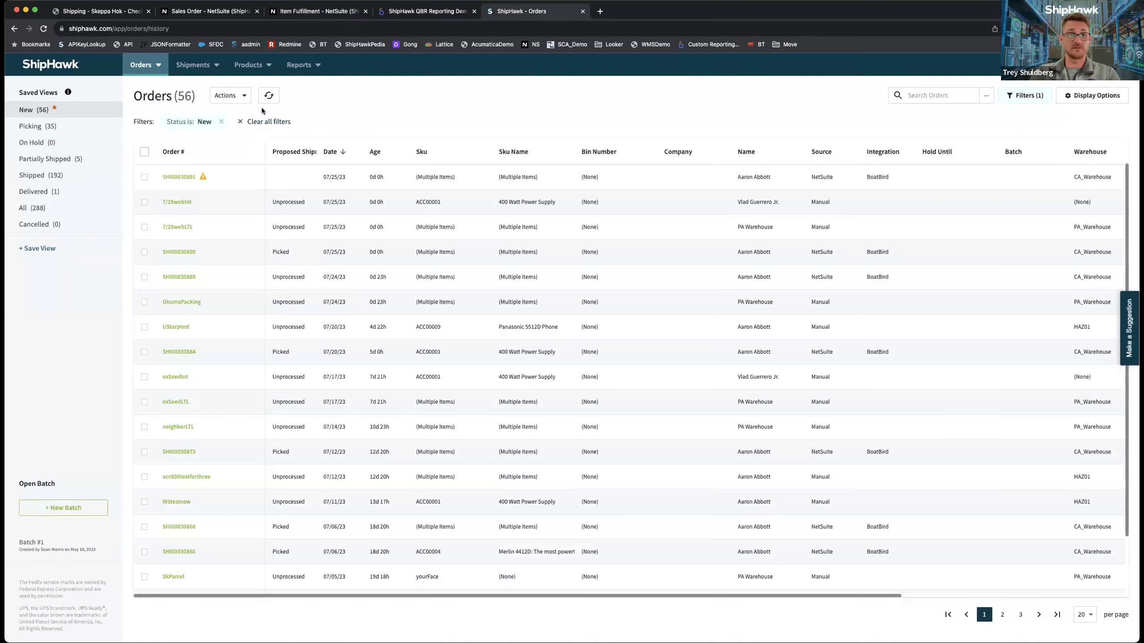
click(179, 177)
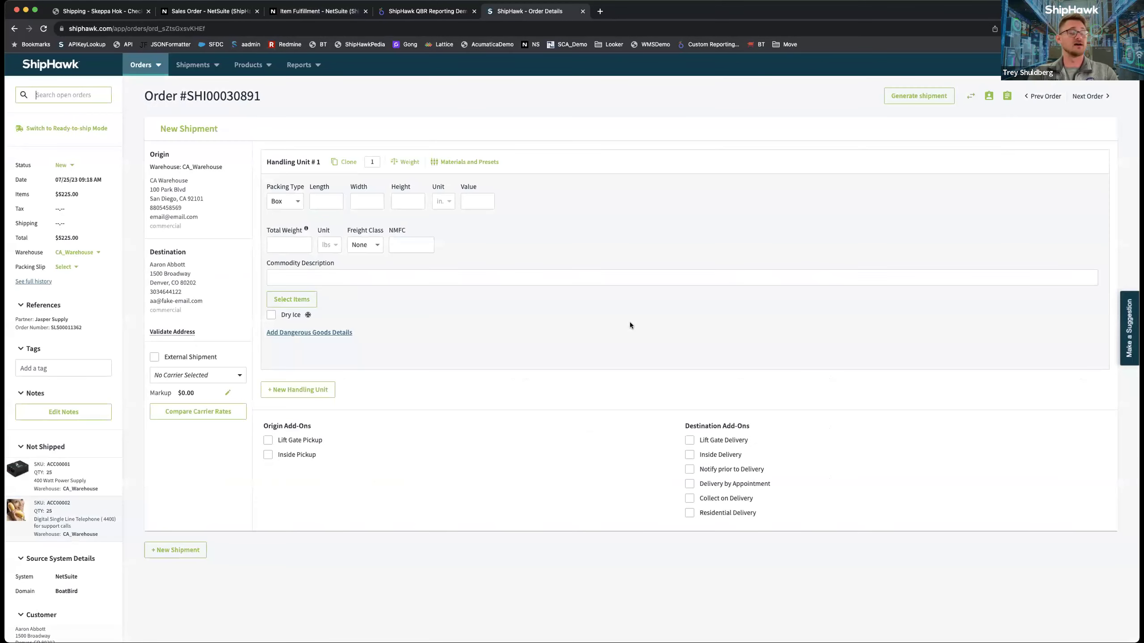
click(43, 29)
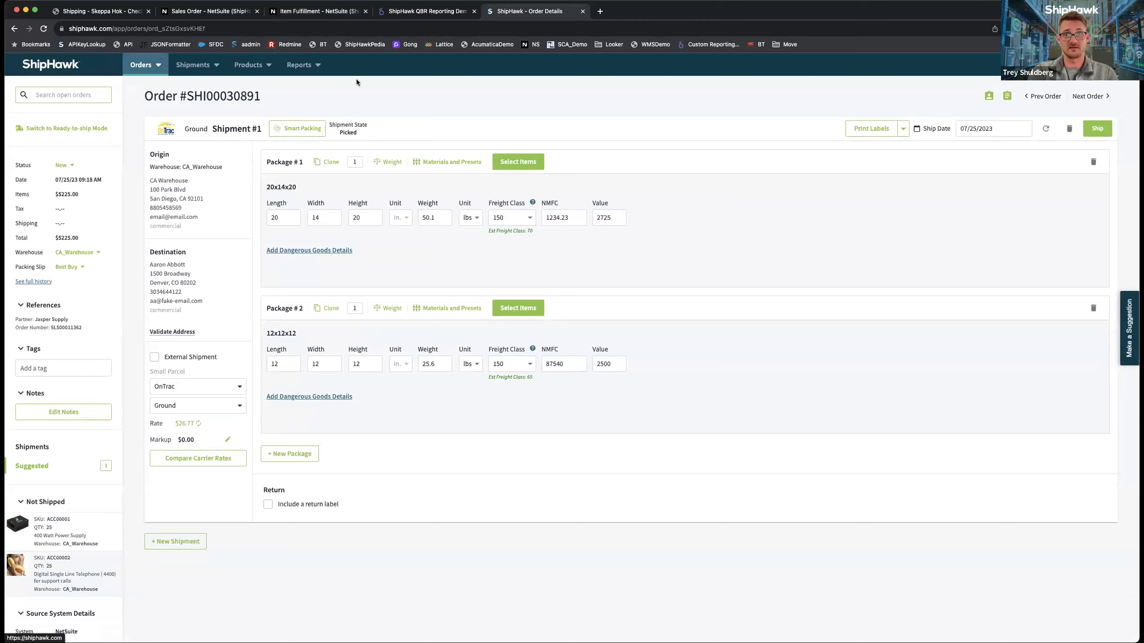
Reopen the newest NetSuite order from the orders list and review the shipment's Smart Packing configuration.
click(134, 65)
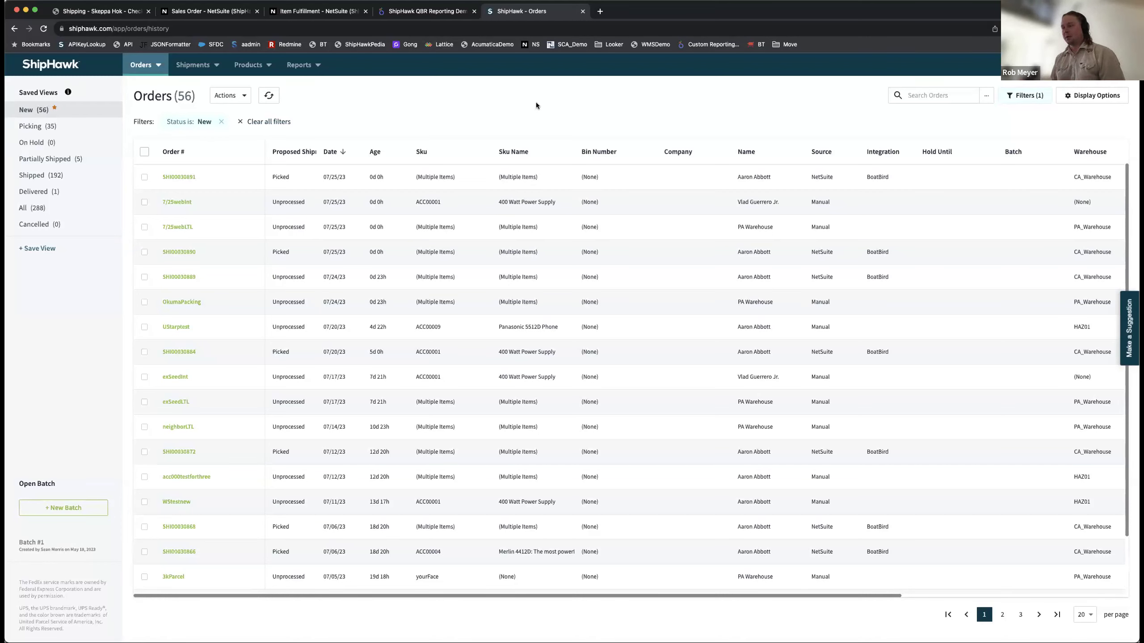
click(180, 177)
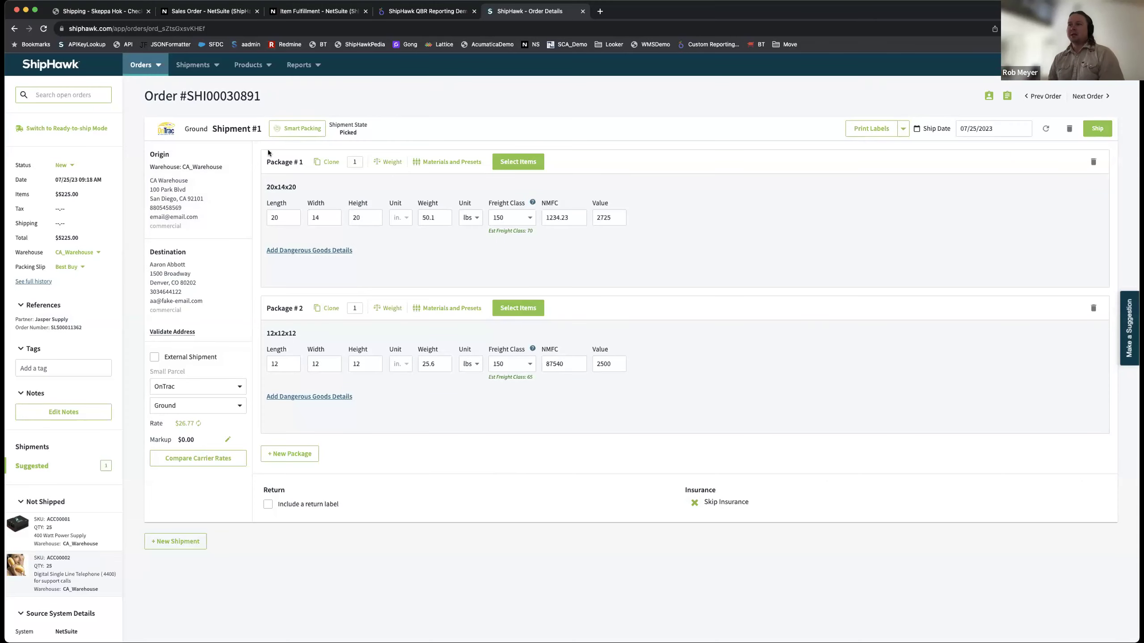
click(293, 129)
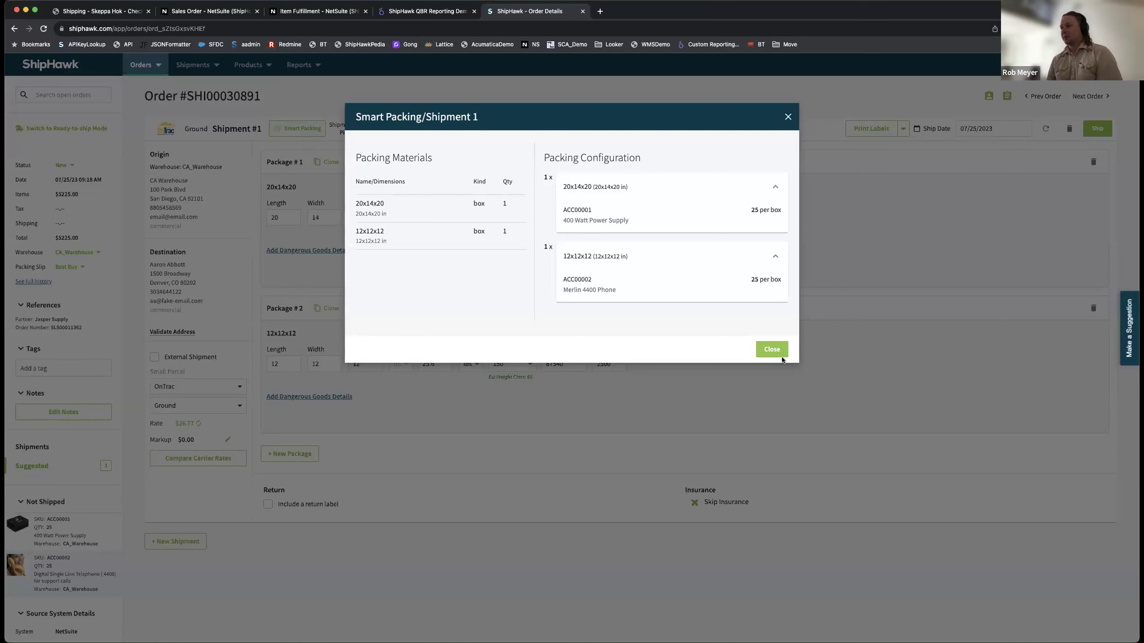
click(769, 350)
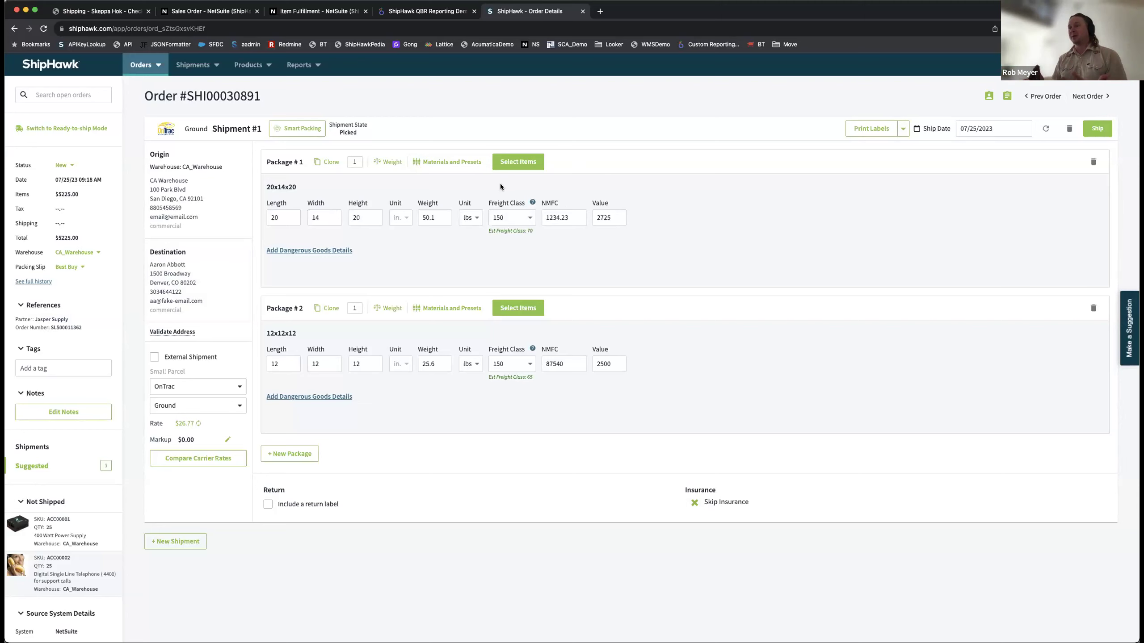
Try other packing materials on Package 1, reapplying the 20x14x20 box and switching to the 10x10x10 box.
click(453, 168)
mouse_move(445, 208)
click(558, 269)
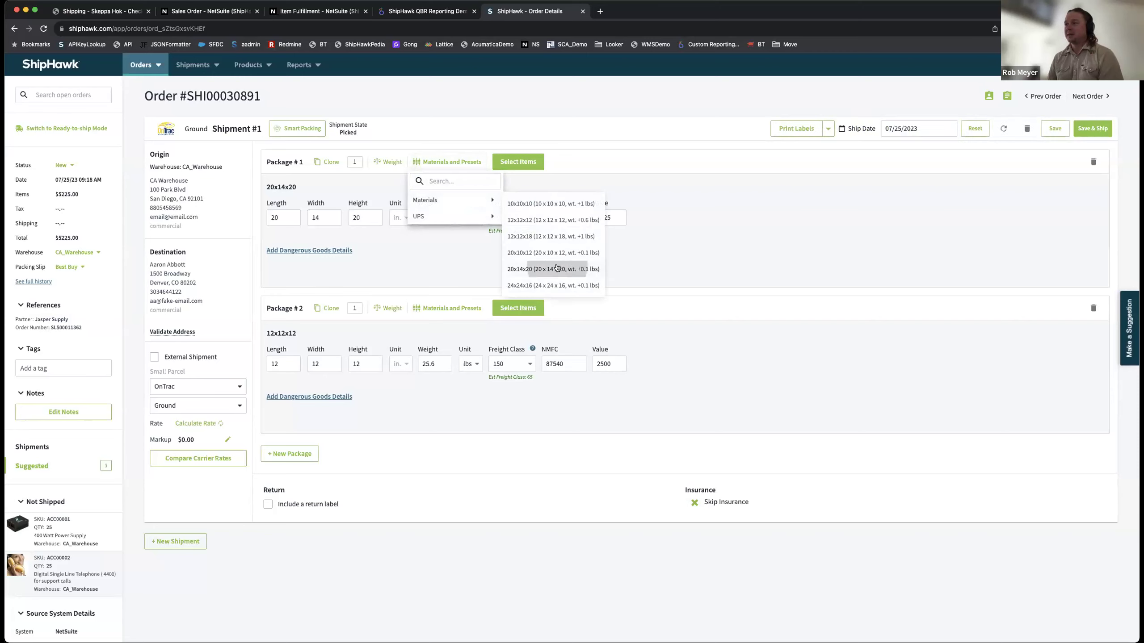
click(452, 163)
click(581, 209)
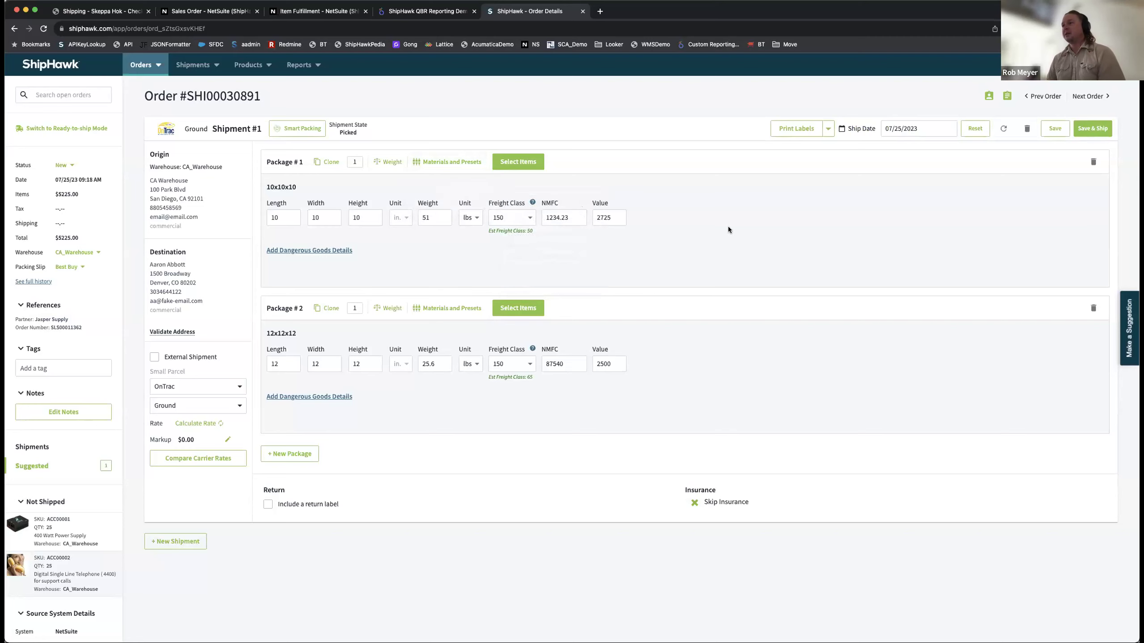
Delete the 10x10x10 package, add an empty package, and reset the shipment to its proposed packing.
click(1094, 162)
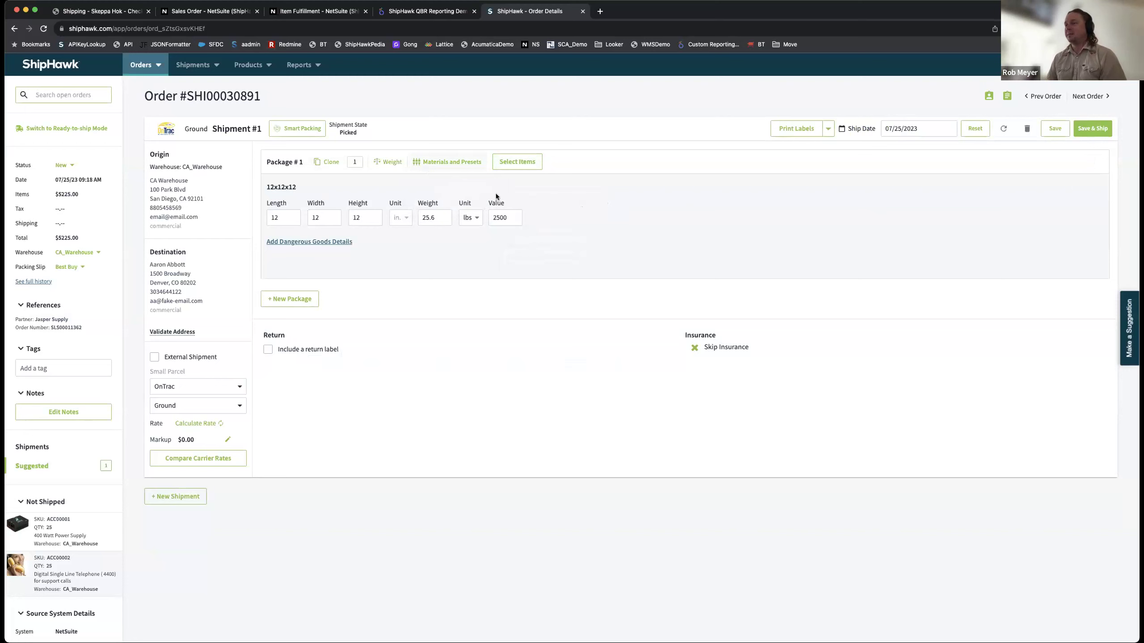
click(289, 298)
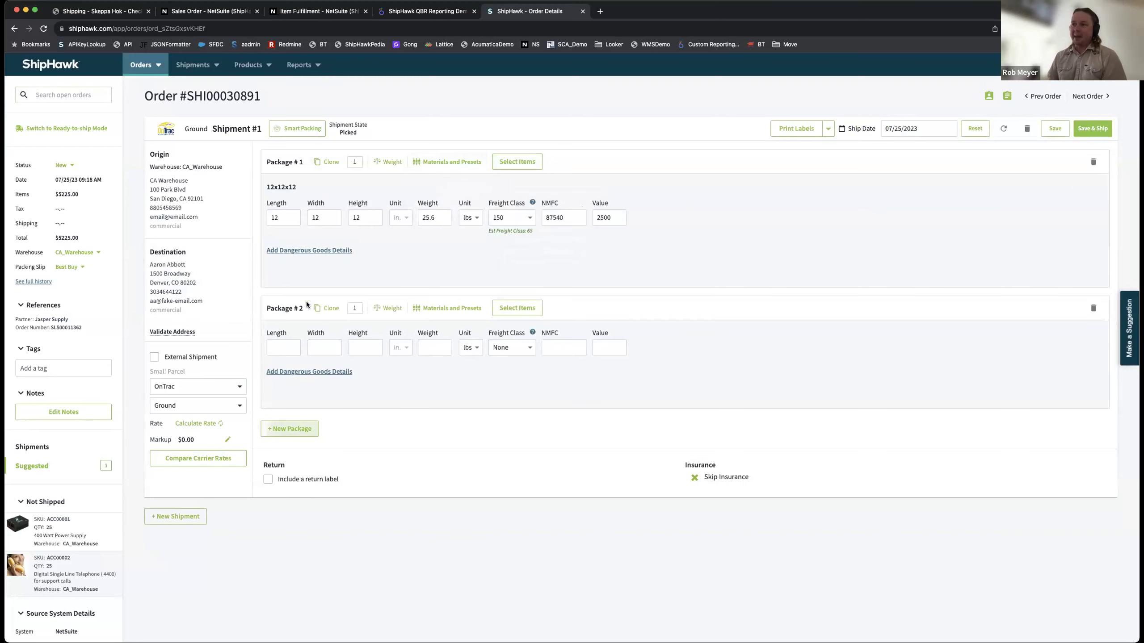
double_click(350, 307)
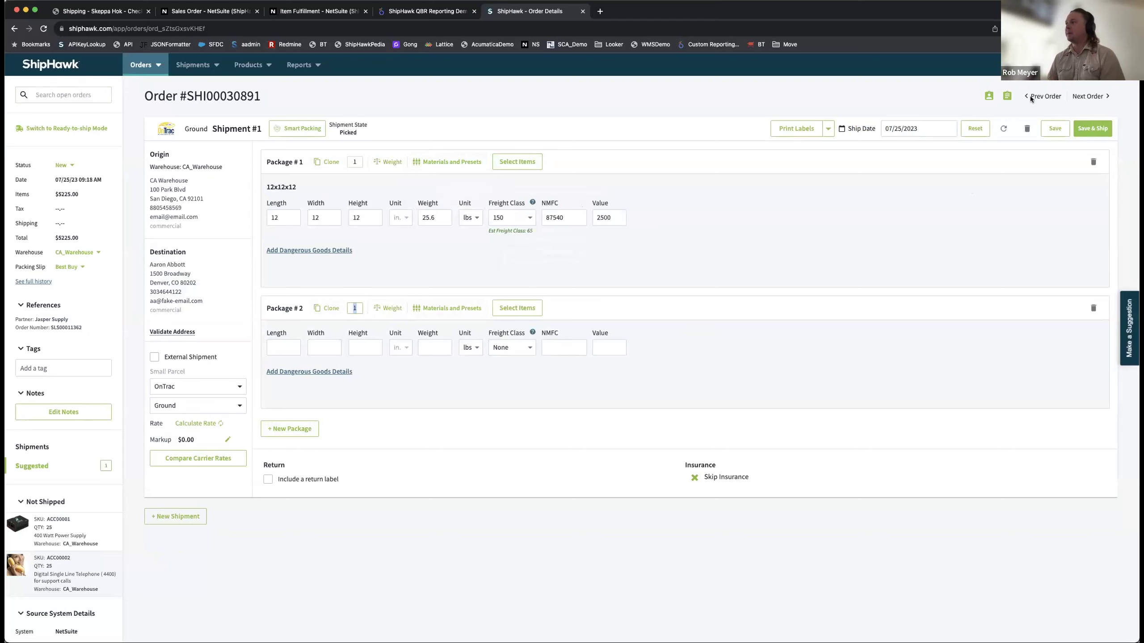
click(974, 129)
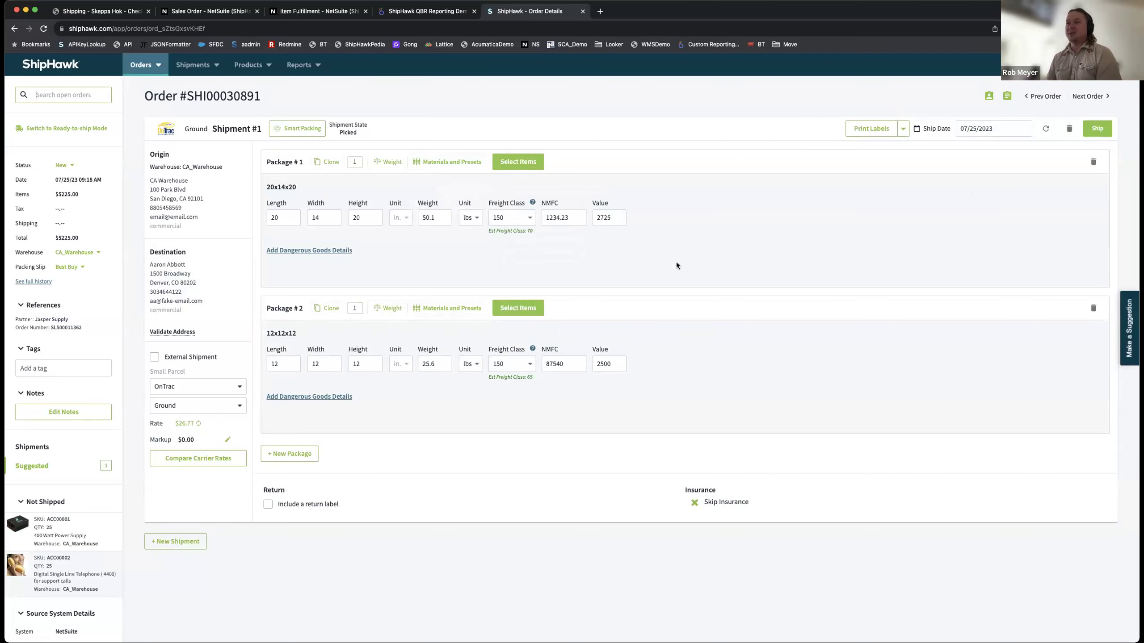
Compare the carrier rates for the shipment, select OnTrac Ground at $26.77, and save and ship the order.
click(222, 458)
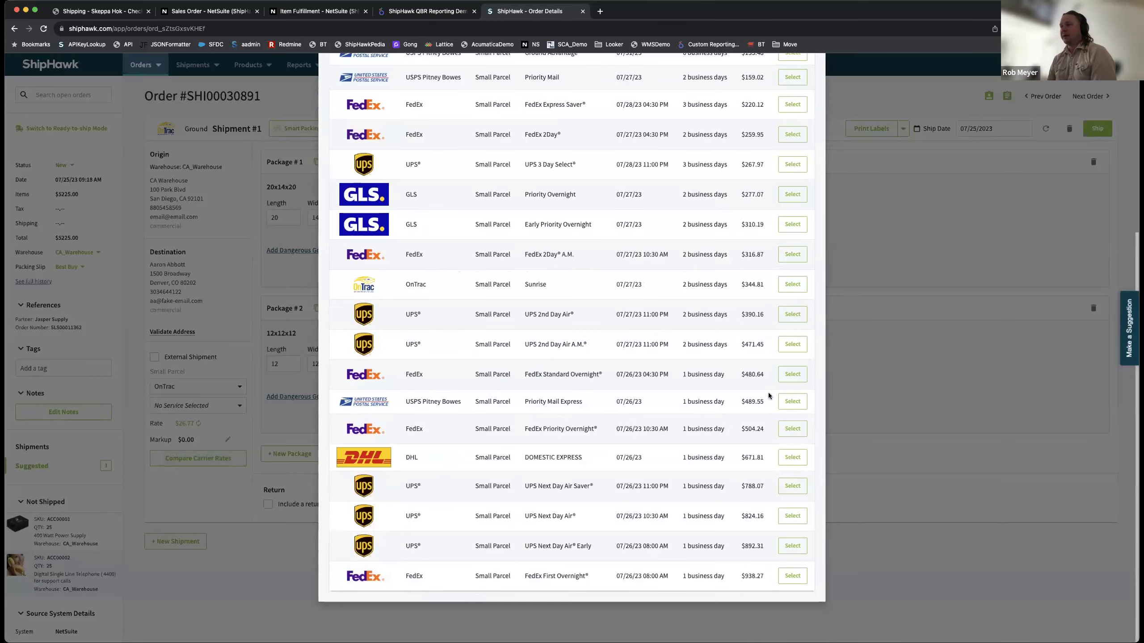
scroll(746, 543, up, 5)
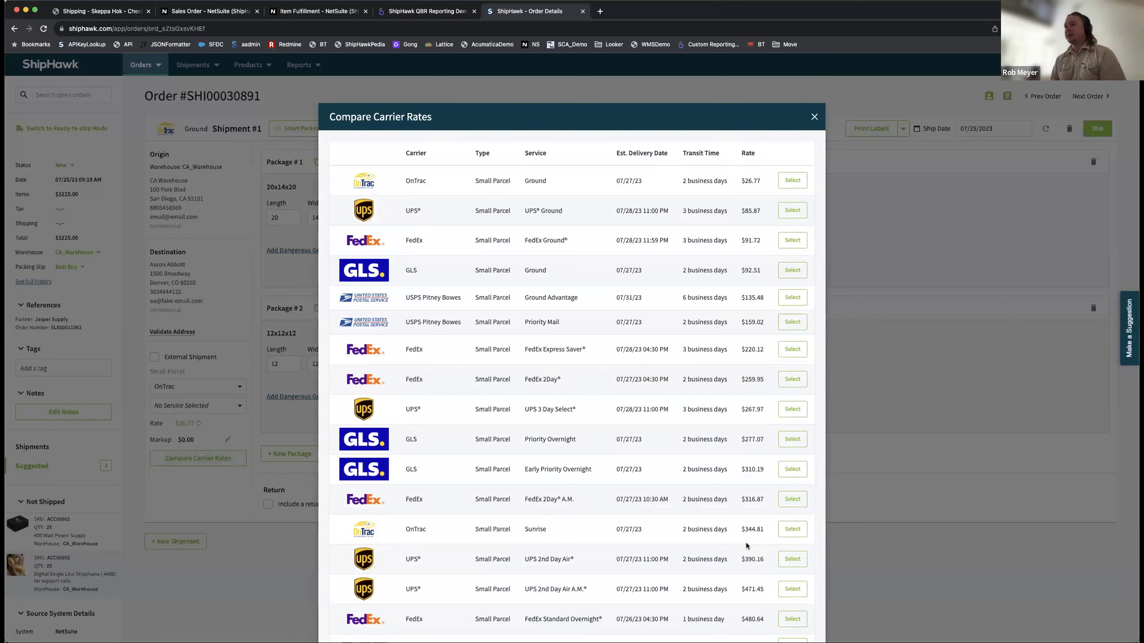
click(784, 184)
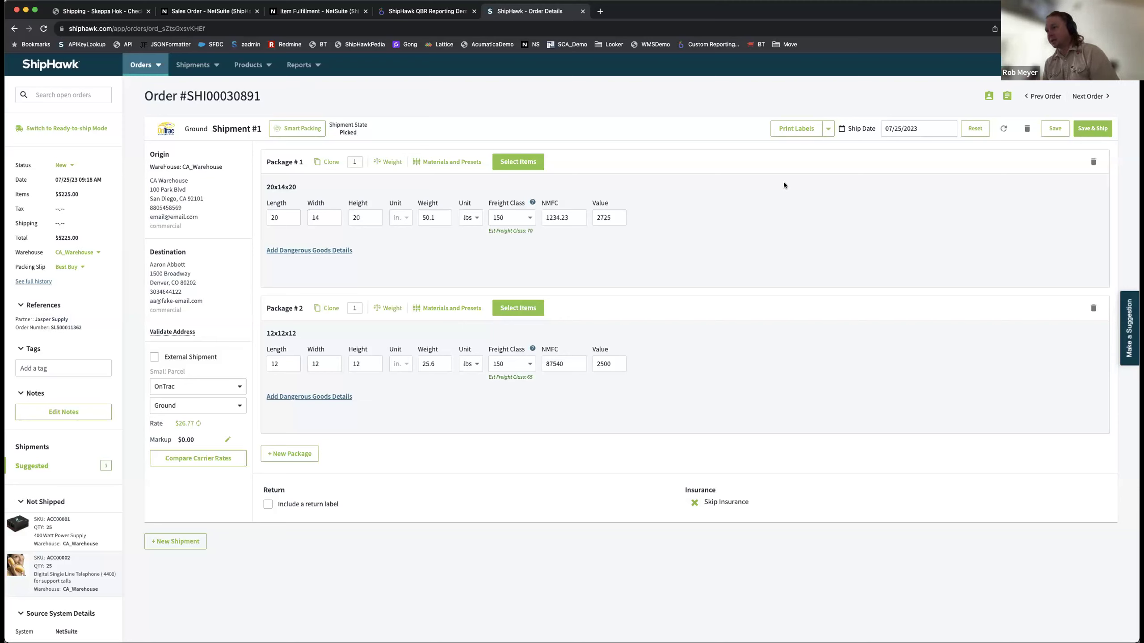
click(1092, 129)
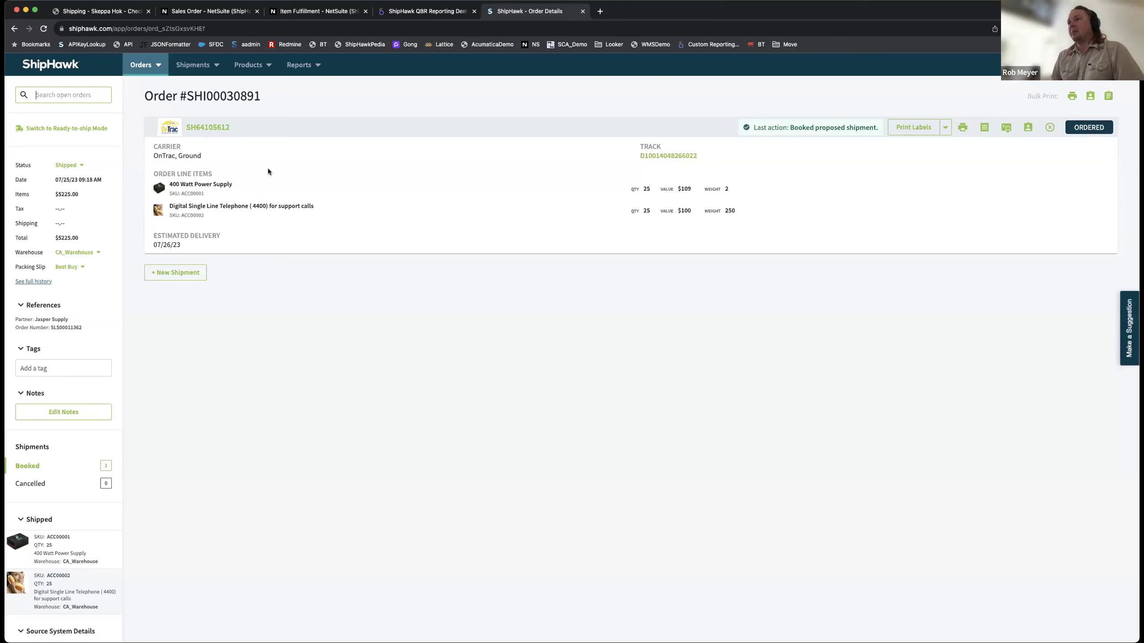
Switch to NetSuite, refresh the item fulfillment record, and review its shipping details and package tracking information.
click(310, 12)
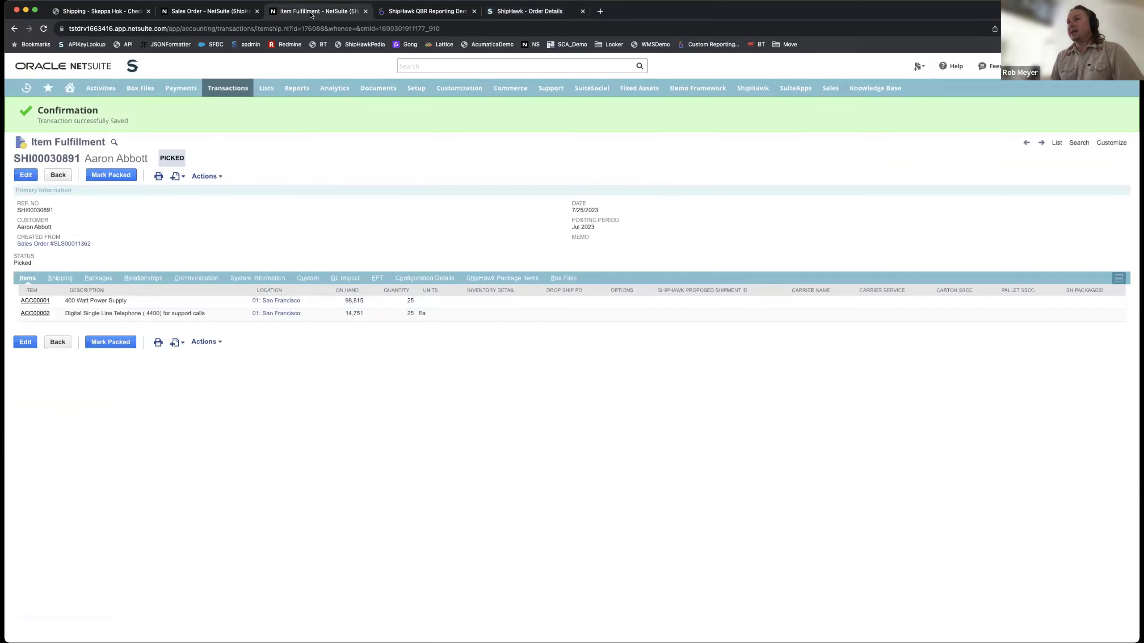
click(44, 30)
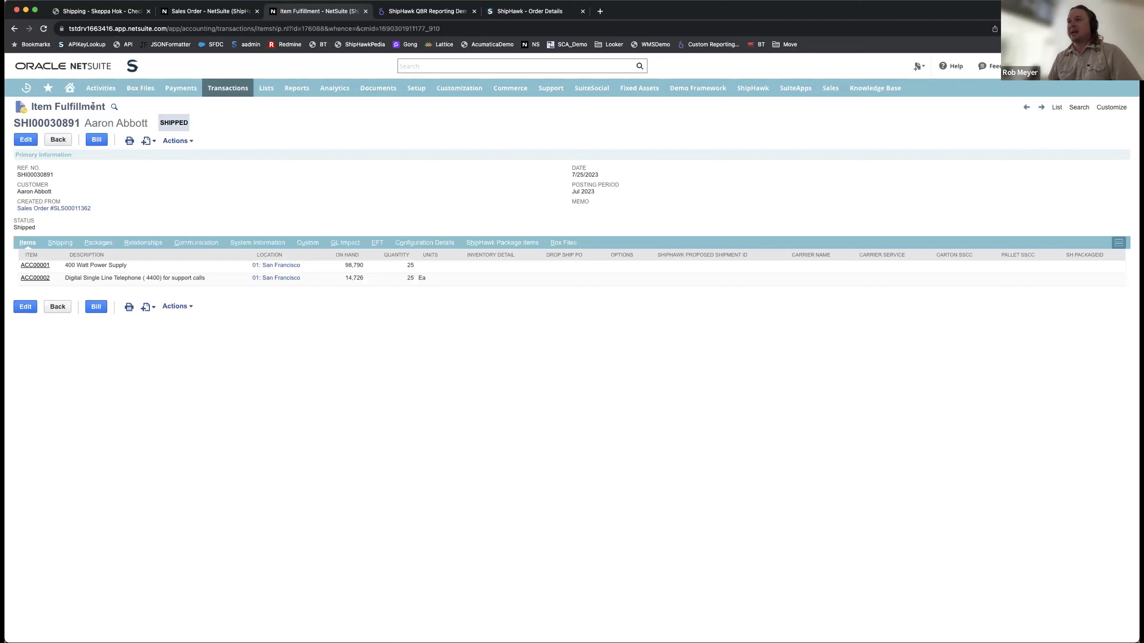
click(64, 243)
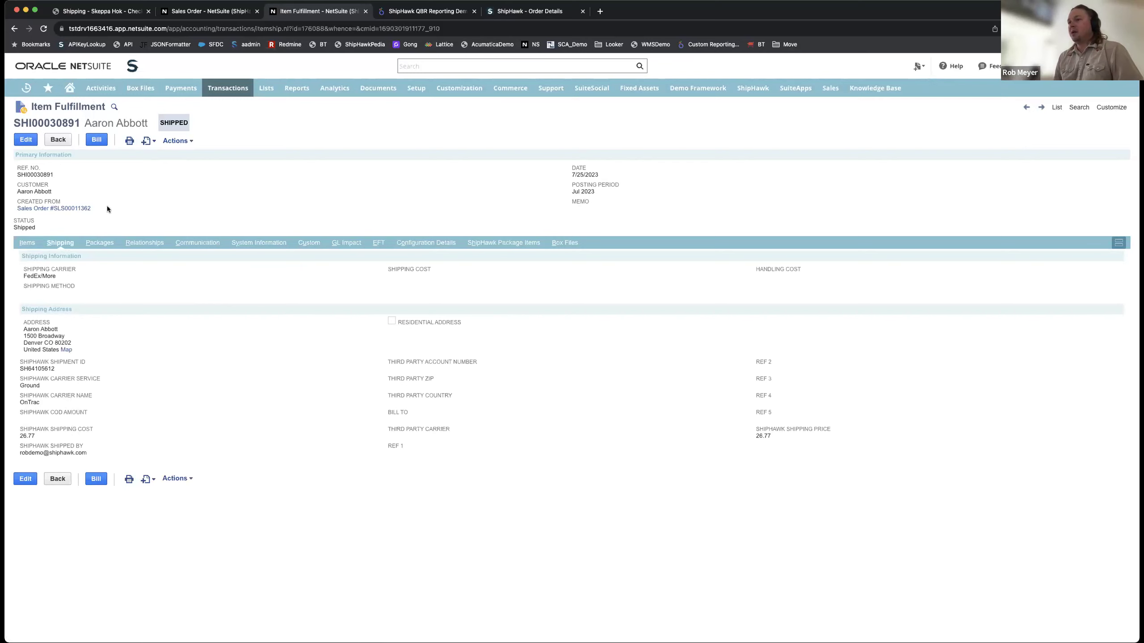
click(101, 243)
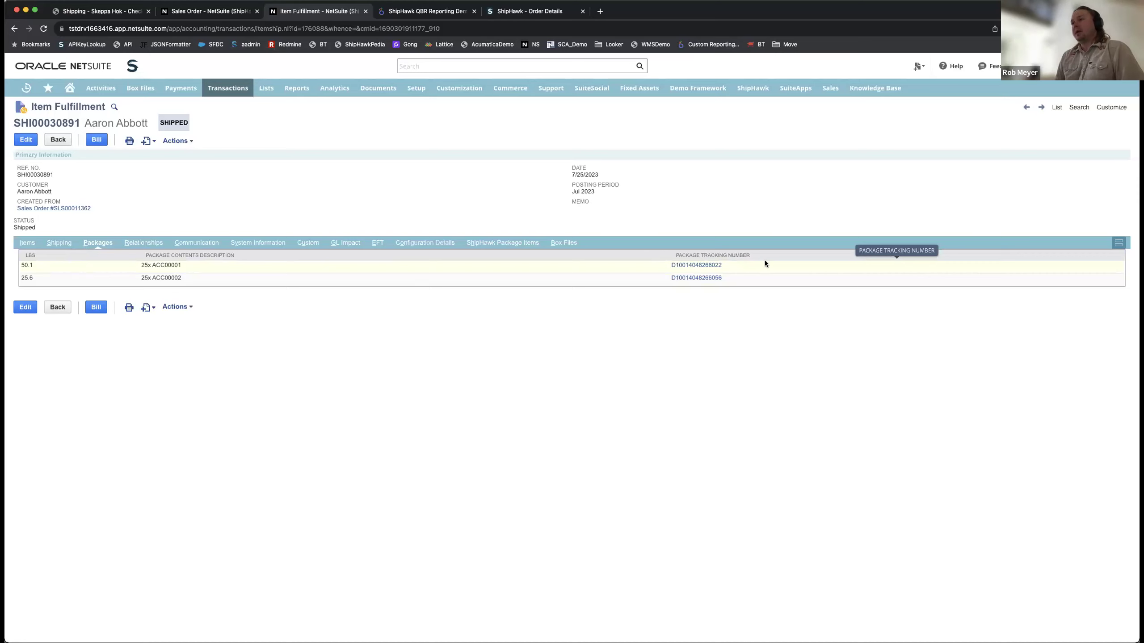
Review the fulfillment's ShipHawk package items and examine the Package 1 record for ACC00001 without changing it.
click(500, 244)
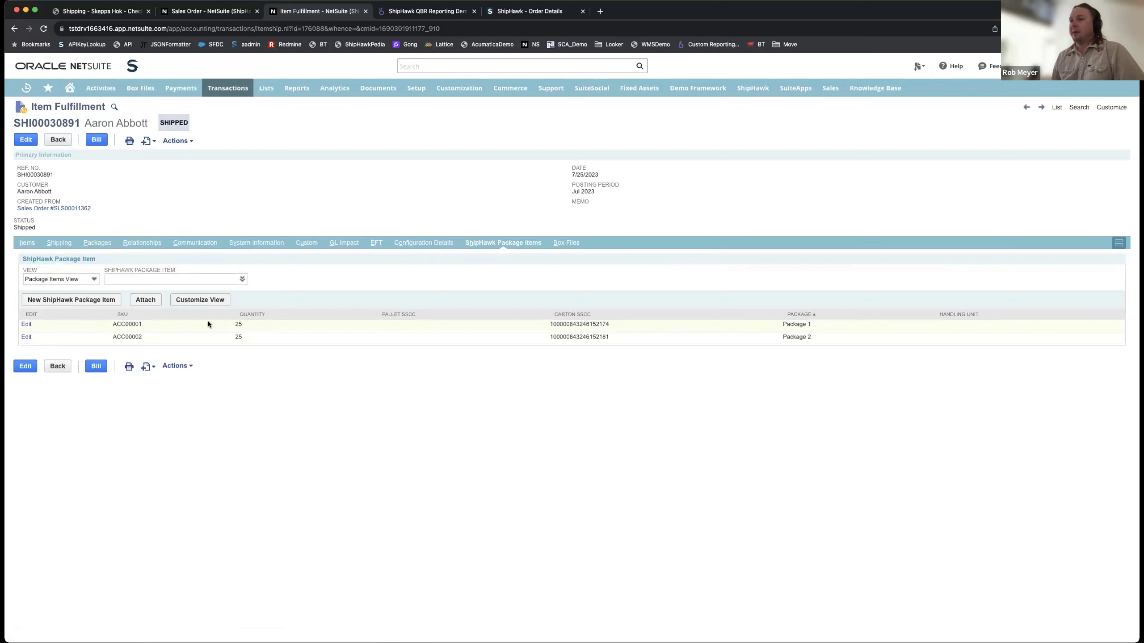
click(26, 324)
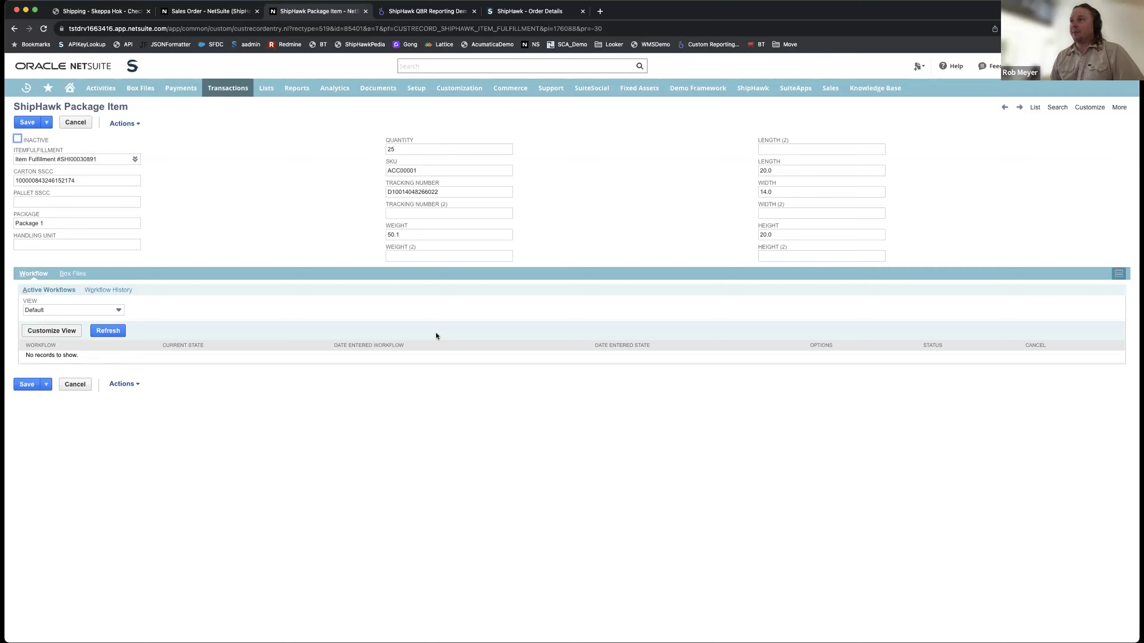
click(71, 125)
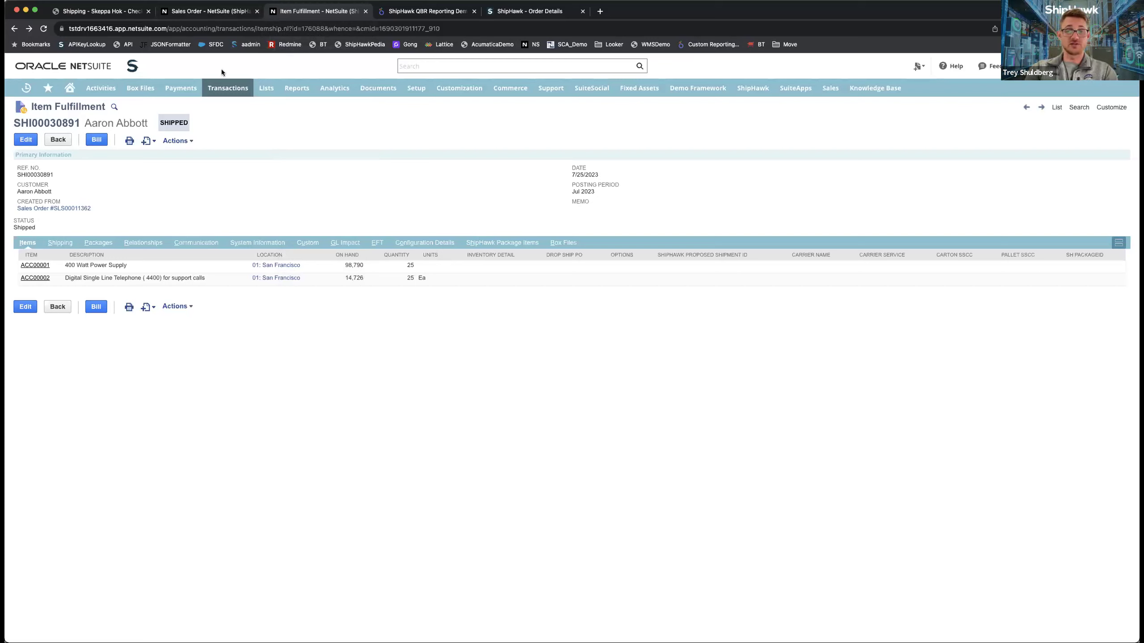
Switch to ShipHawk's product catalog and review the product details and packing settings of the Volvo tail light LKQ123.
click(542, 15)
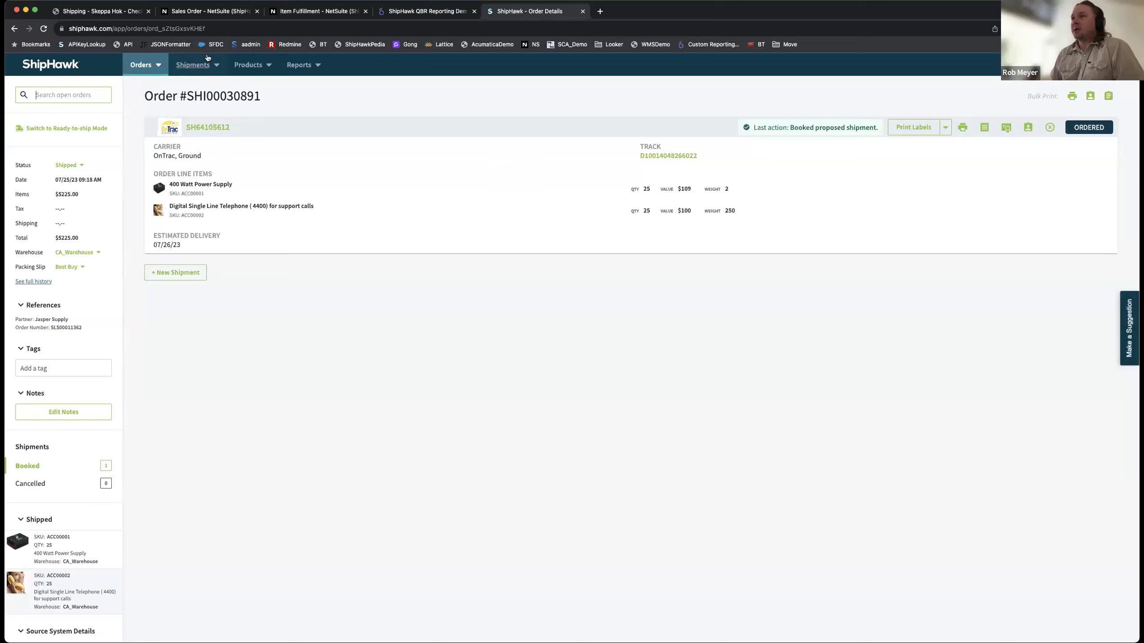
click(249, 66)
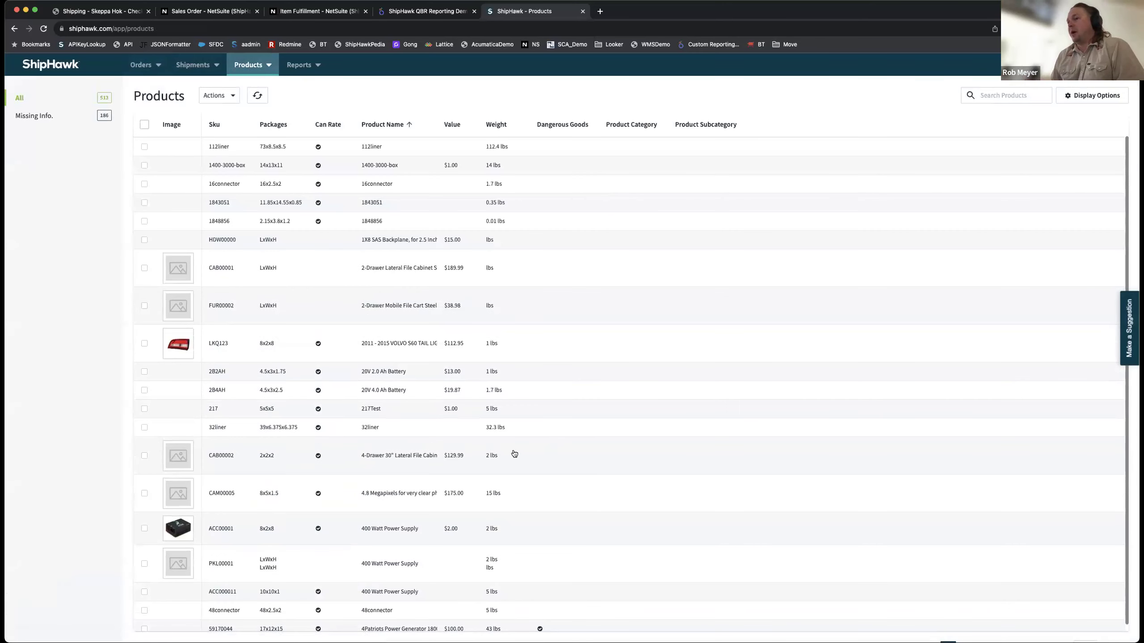
click(229, 353)
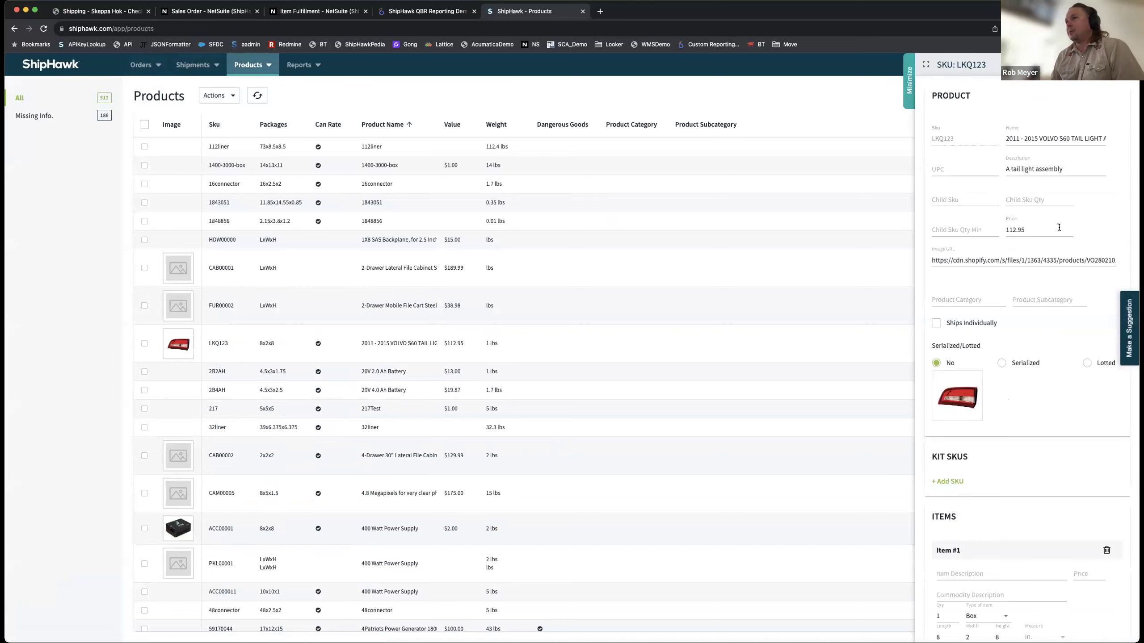
scroll(1011, 491, down, 5)
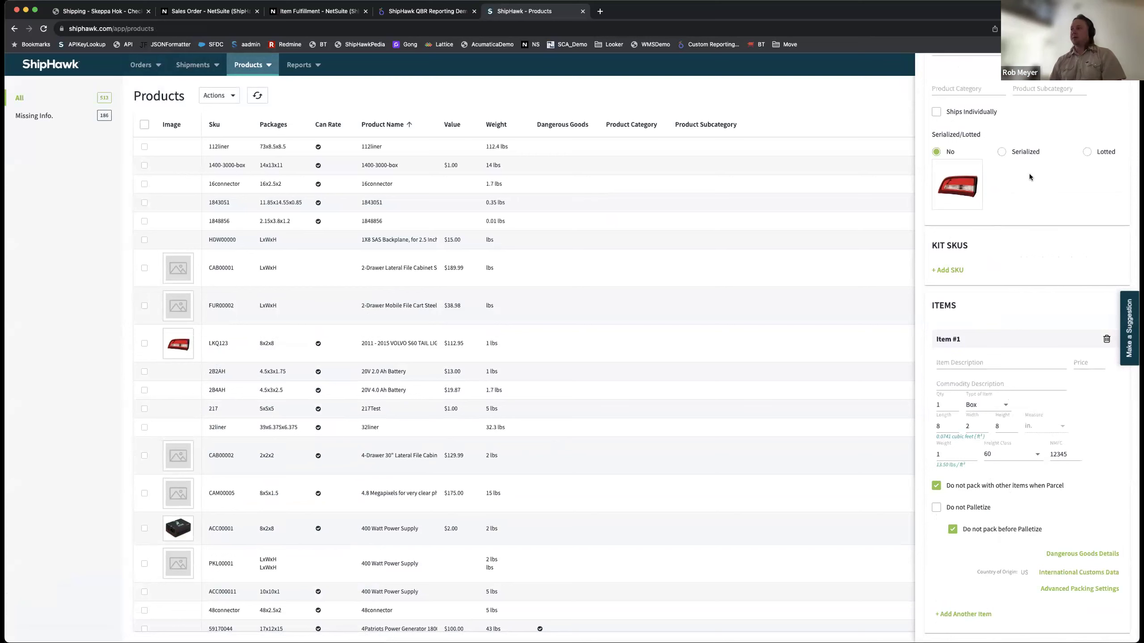
scroll(1032, 190, up, 5)
click(909, 86)
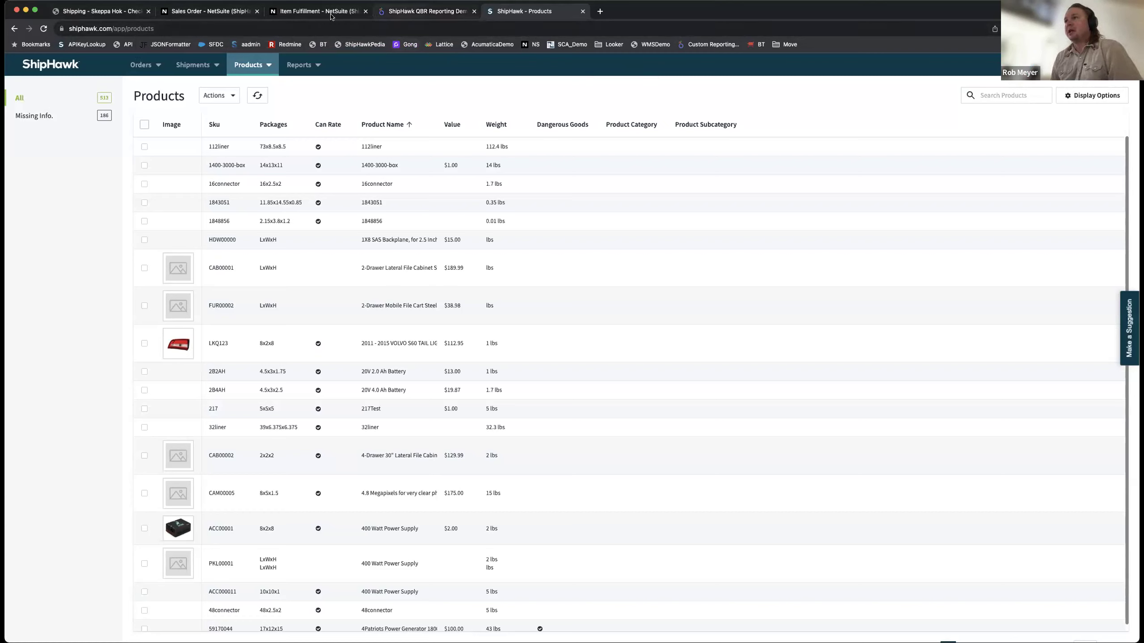
key(super+3)
click(560, 17)
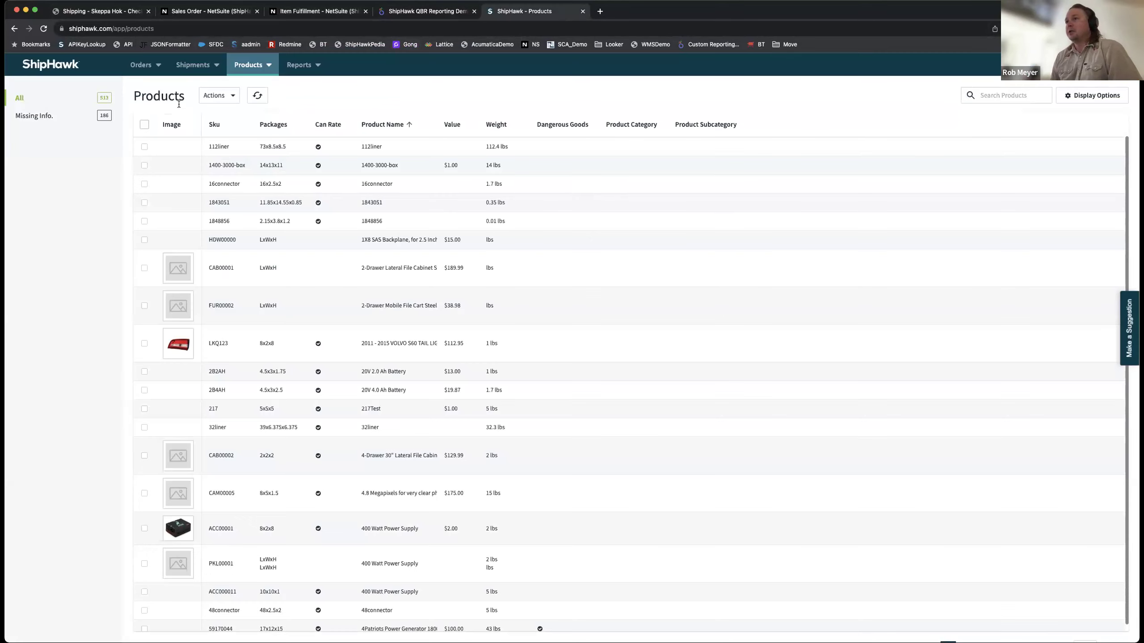
Open the PA_Warehouse web LTL order dated 07/25/23 and review its Smart Packing configuration.
click(142, 68)
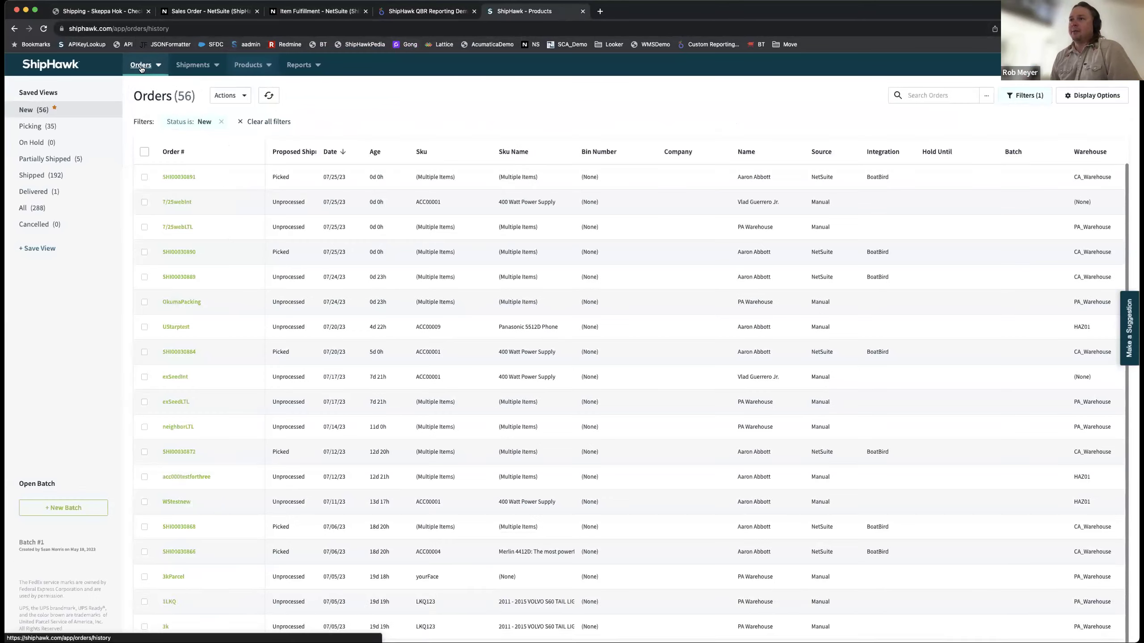
click(185, 201)
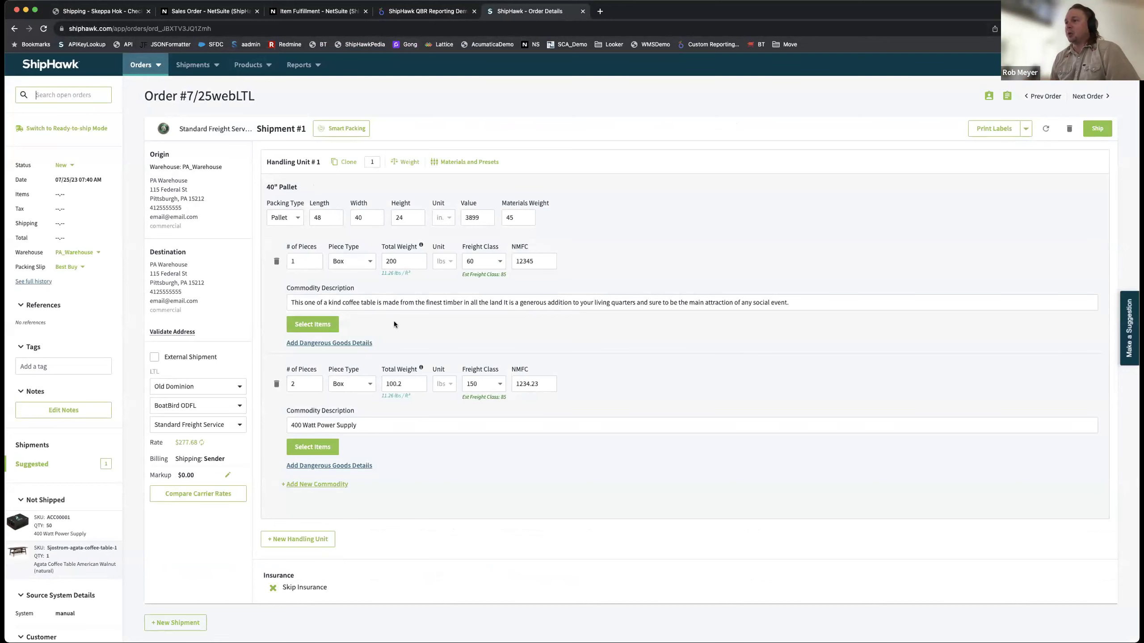
click(355, 129)
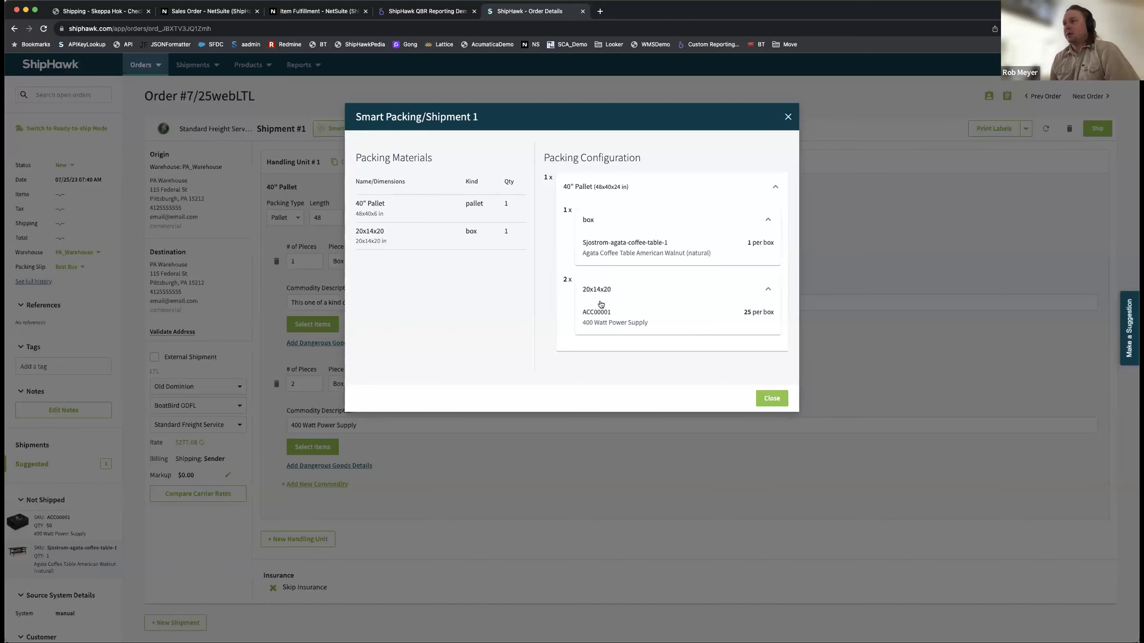
click(788, 117)
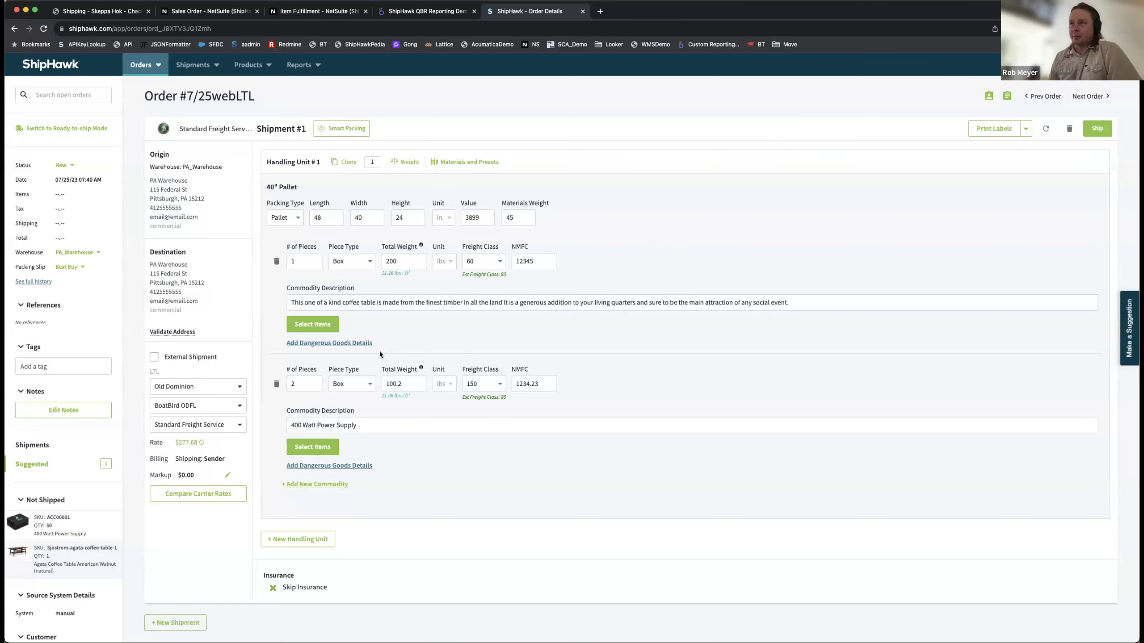
Compare the LTL carrier rates for the shipment and select Old Dominion Standard Freight Service at $277.68.
click(225, 493)
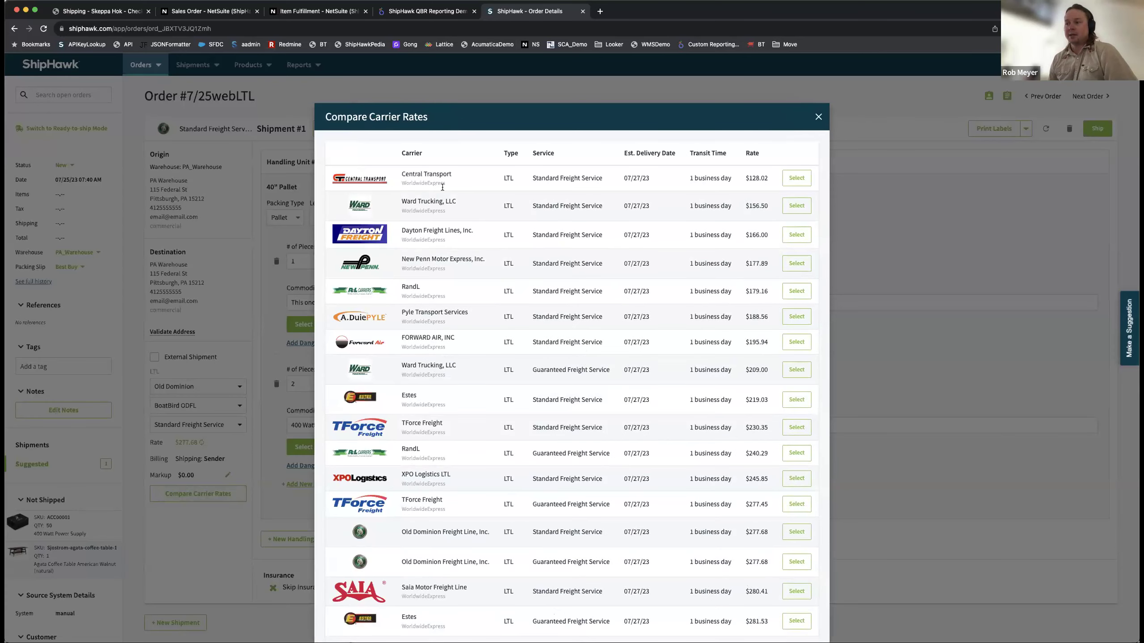
scroll(556, 347, down, 5)
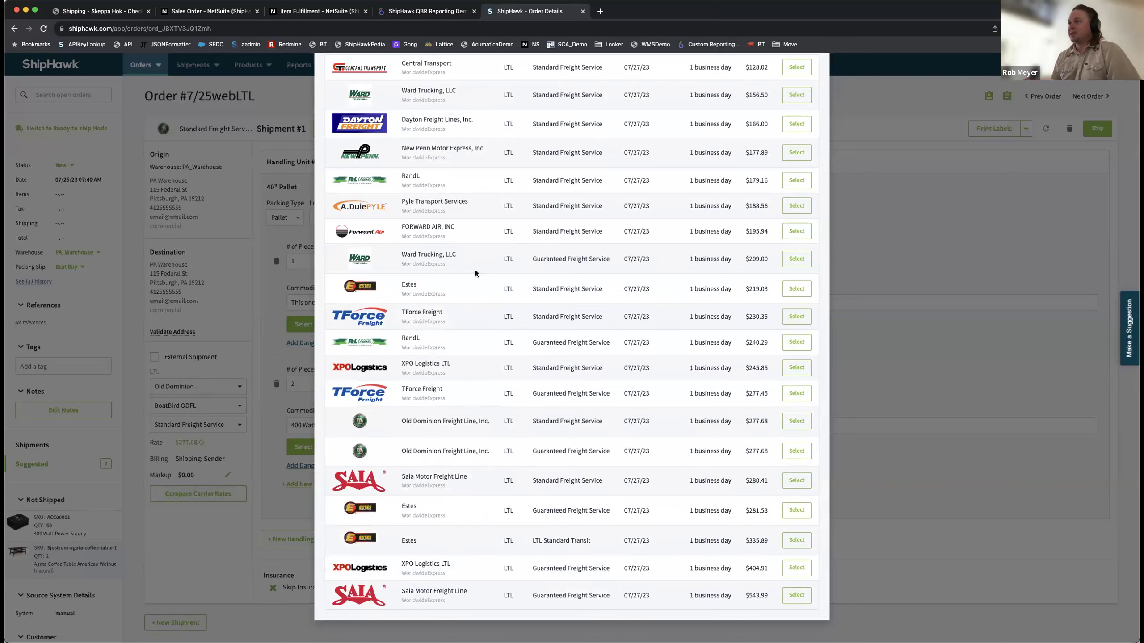
click(794, 422)
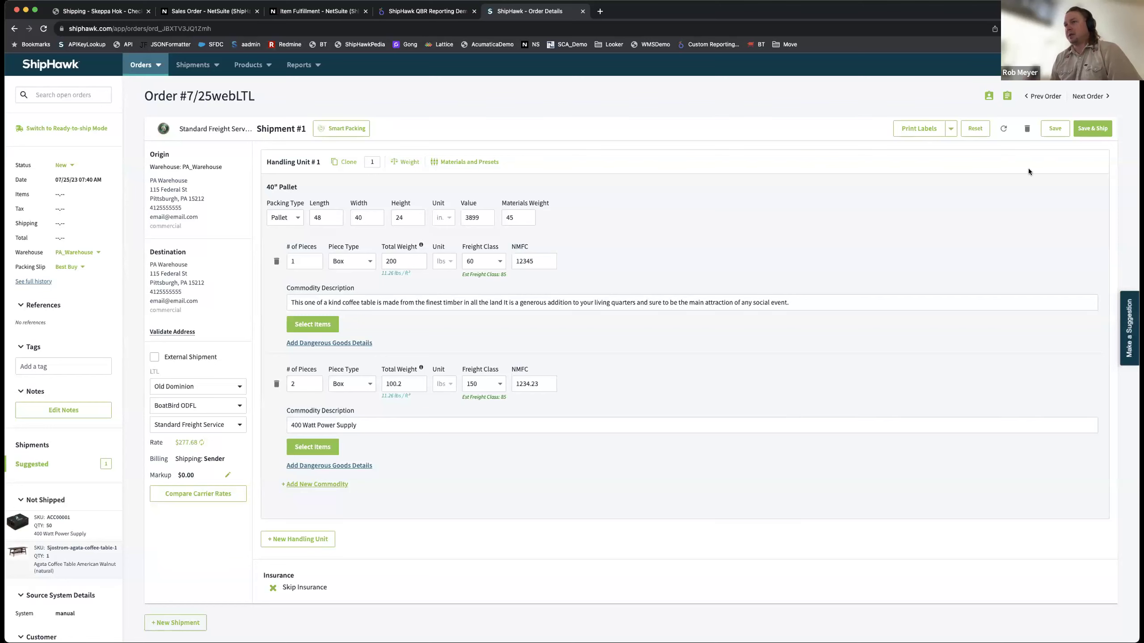
Try to book the LTL shipment with PRO number 123456, pickup instructions "pickup" and delivery instructions "delivery".
click(1091, 129)
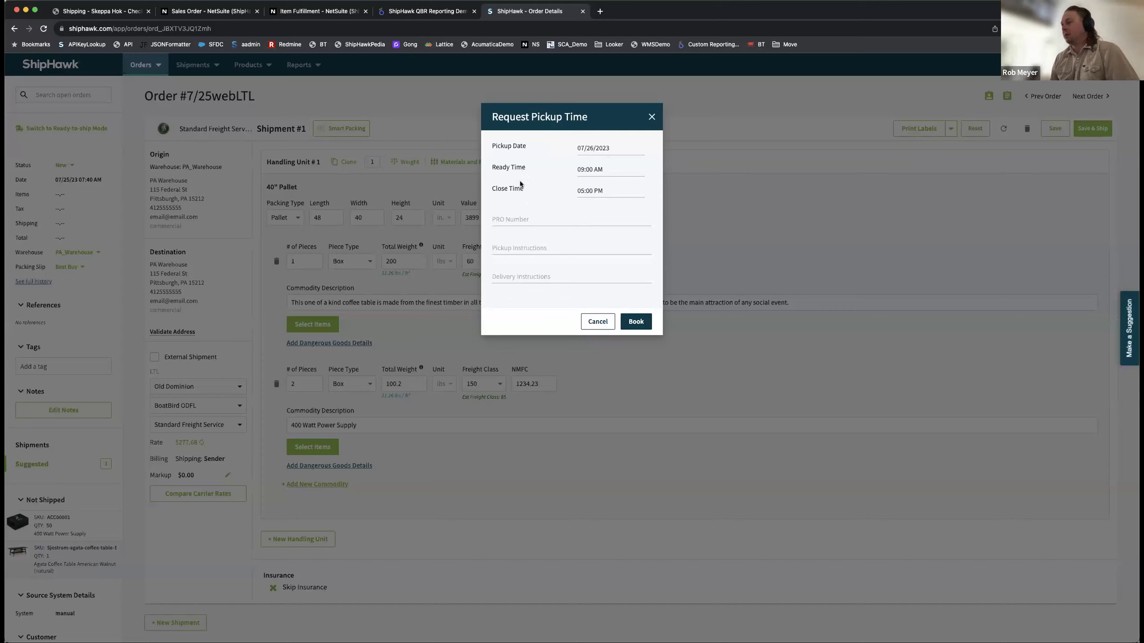
click(532, 217)
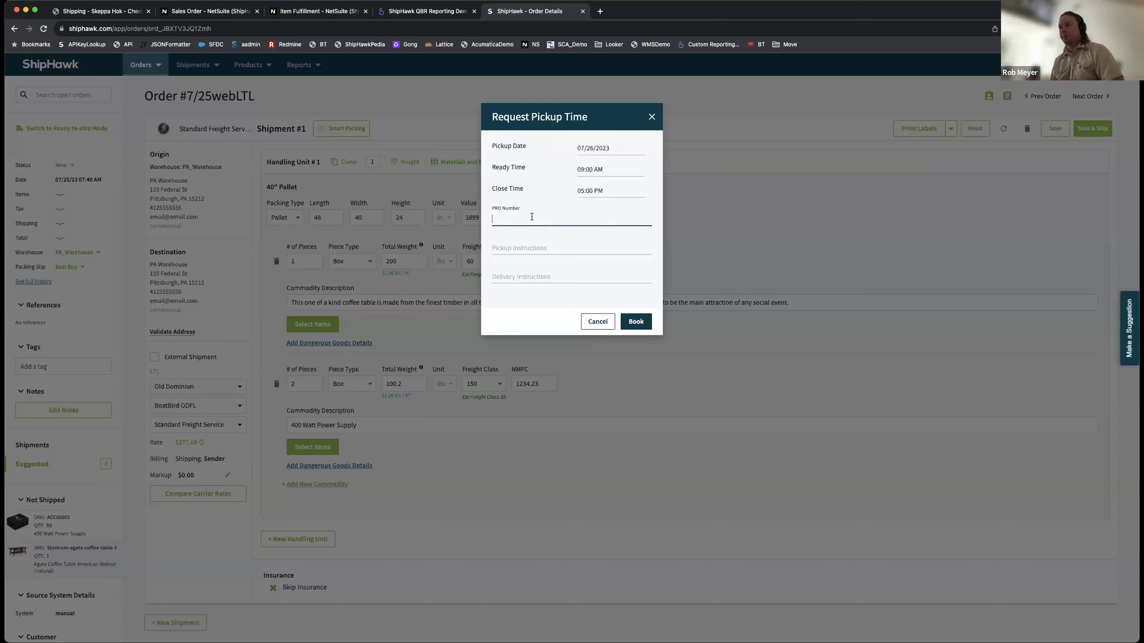
text(123456)
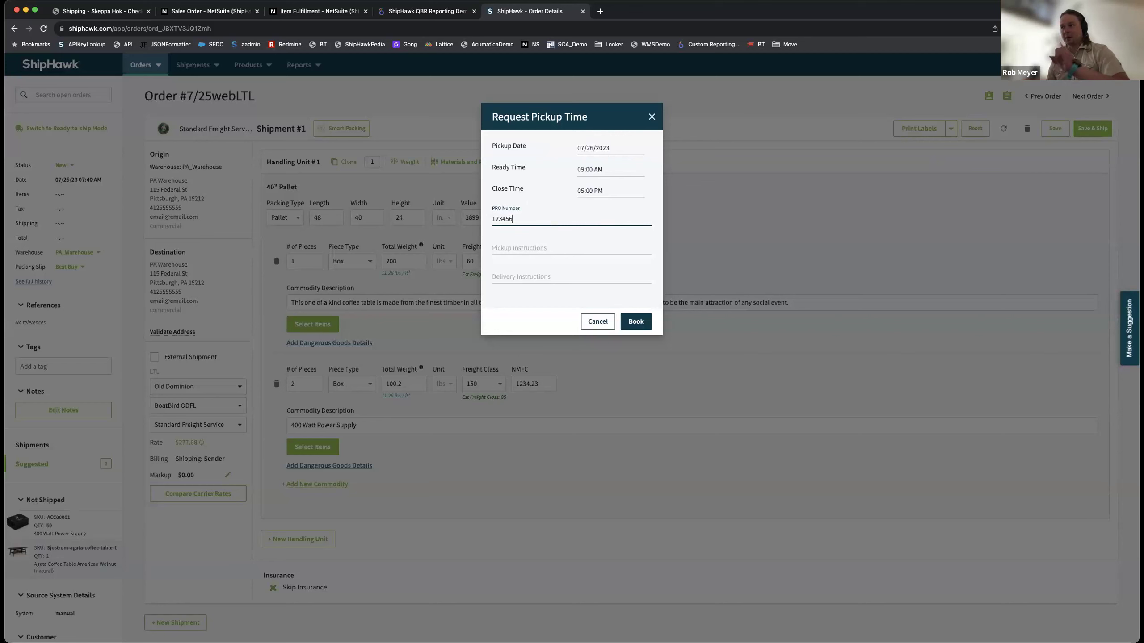
click(493, 247)
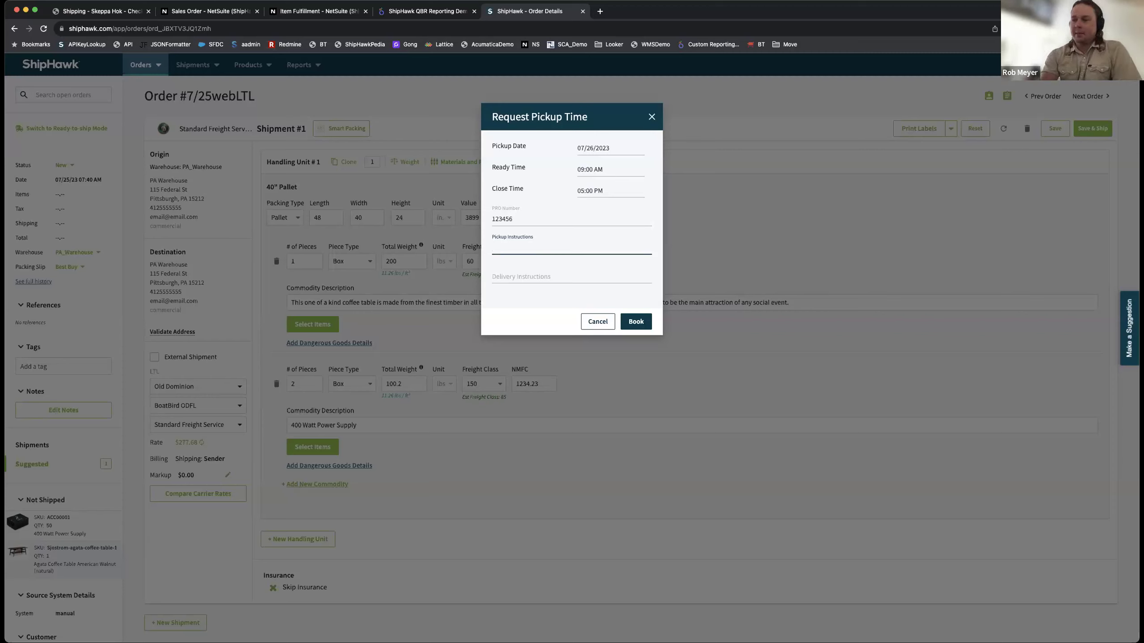
text(kup)
click(571, 277)
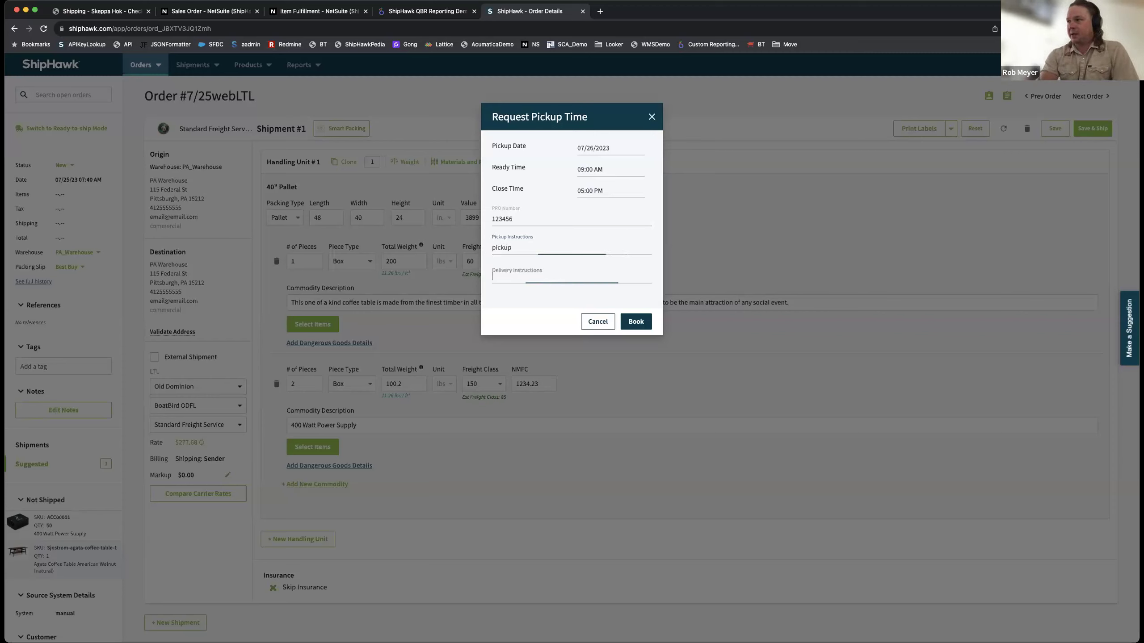
text(delivery)
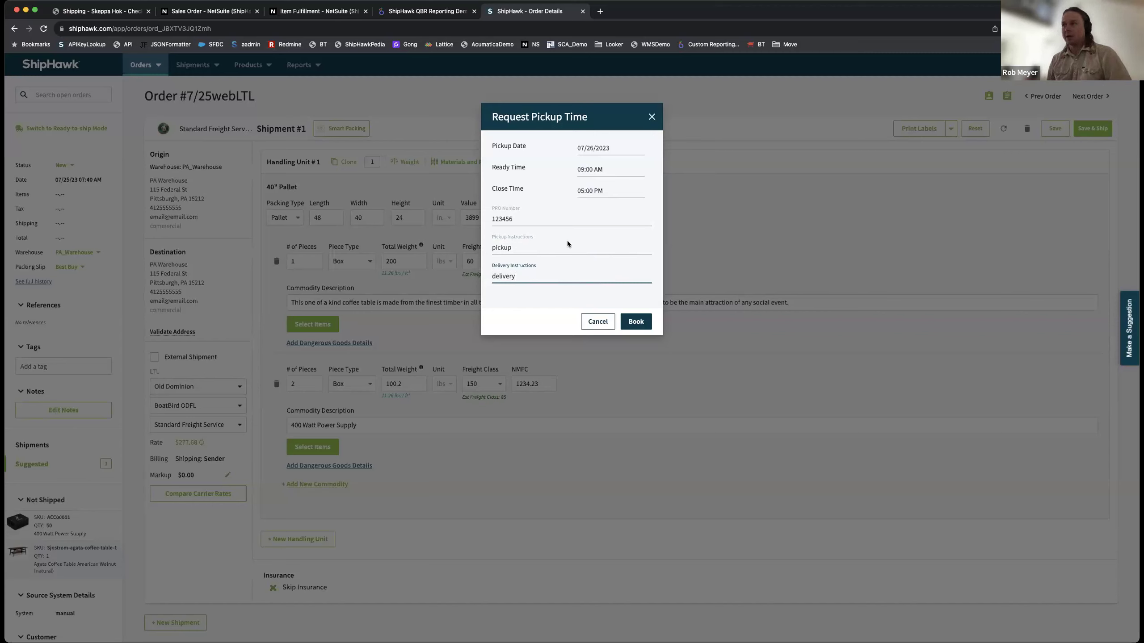
click(635, 321)
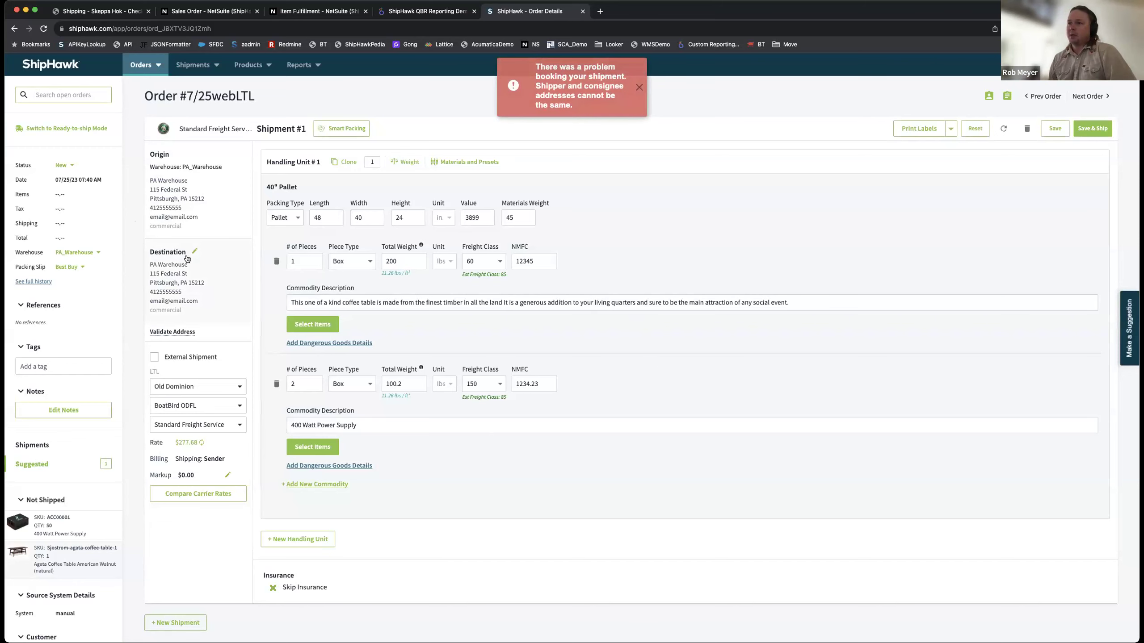
Replace the shipment's destination address with the saved CA Warehouse address, found by looking up "ca".
click(198, 254)
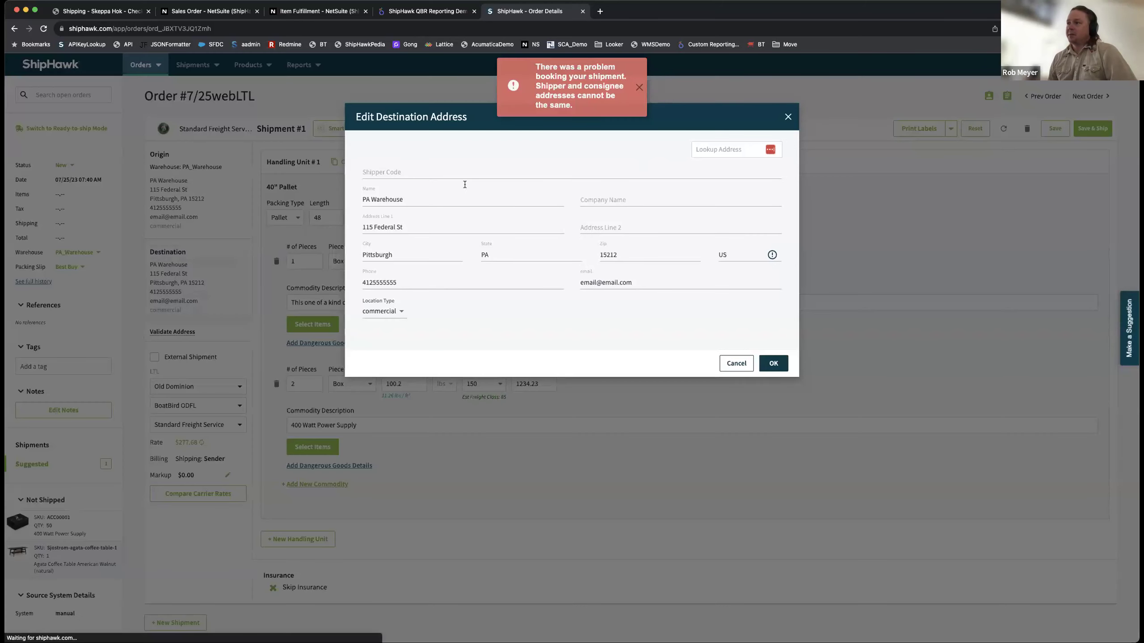
click(723, 151)
text(ca)
click(742, 173)
click(773, 364)
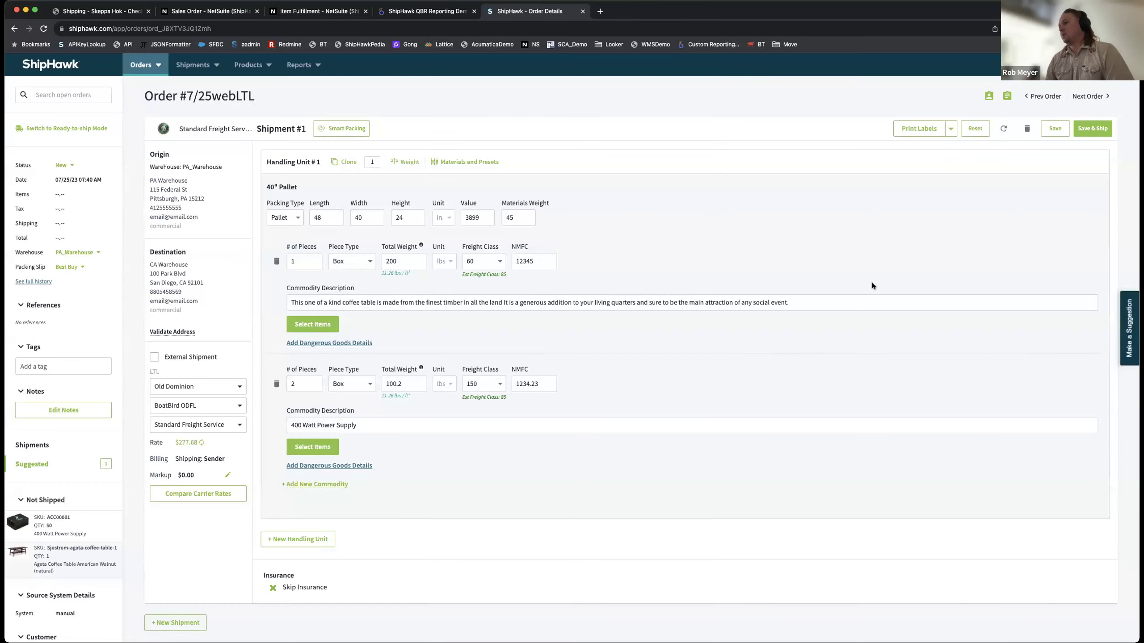
Try to book the Old Dominion shipment to CA Warehouse.
click(1081, 130)
click(636, 321)
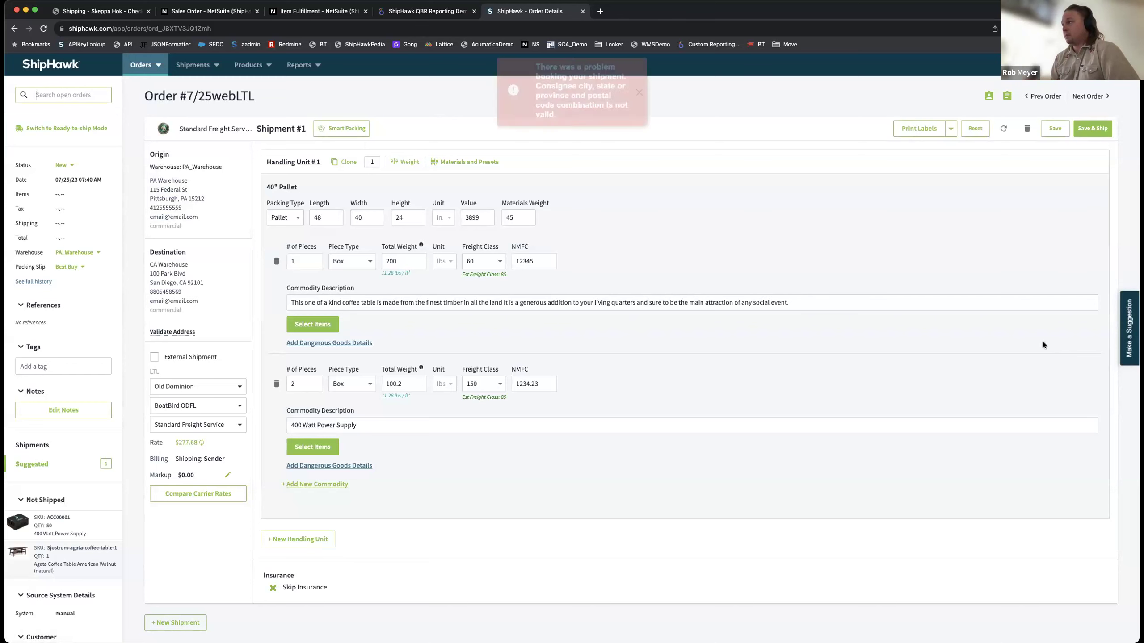
click(639, 92)
Compare carrier rates for the CA Warehouse destination, select Central Transport Standard Freight Service at $284.03, and book the shipment.
click(193, 495)
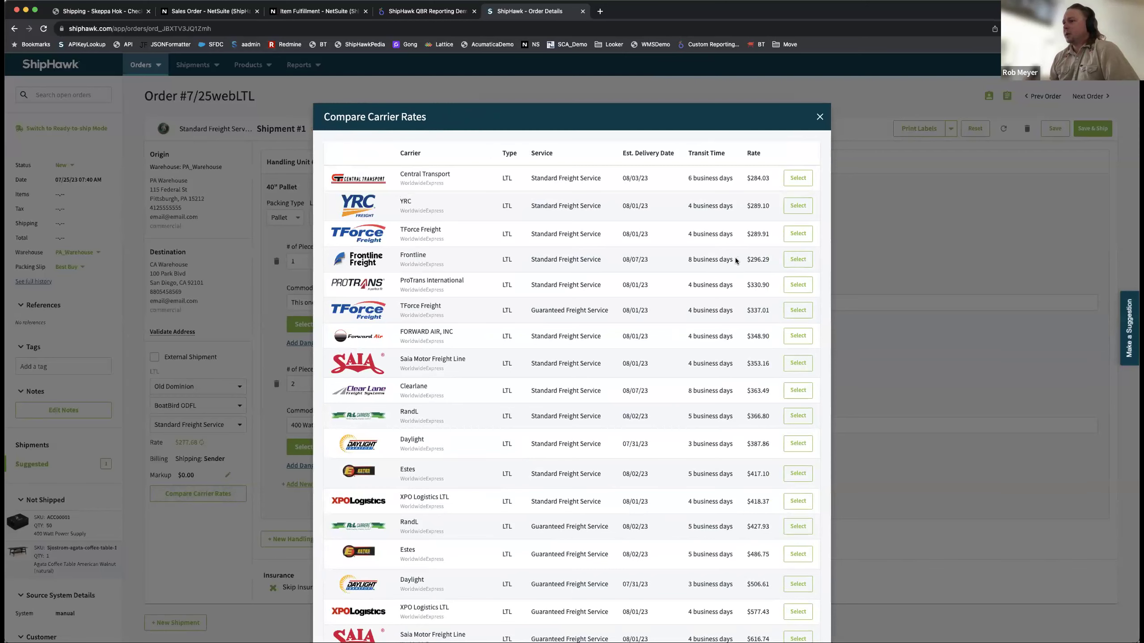
click(797, 178)
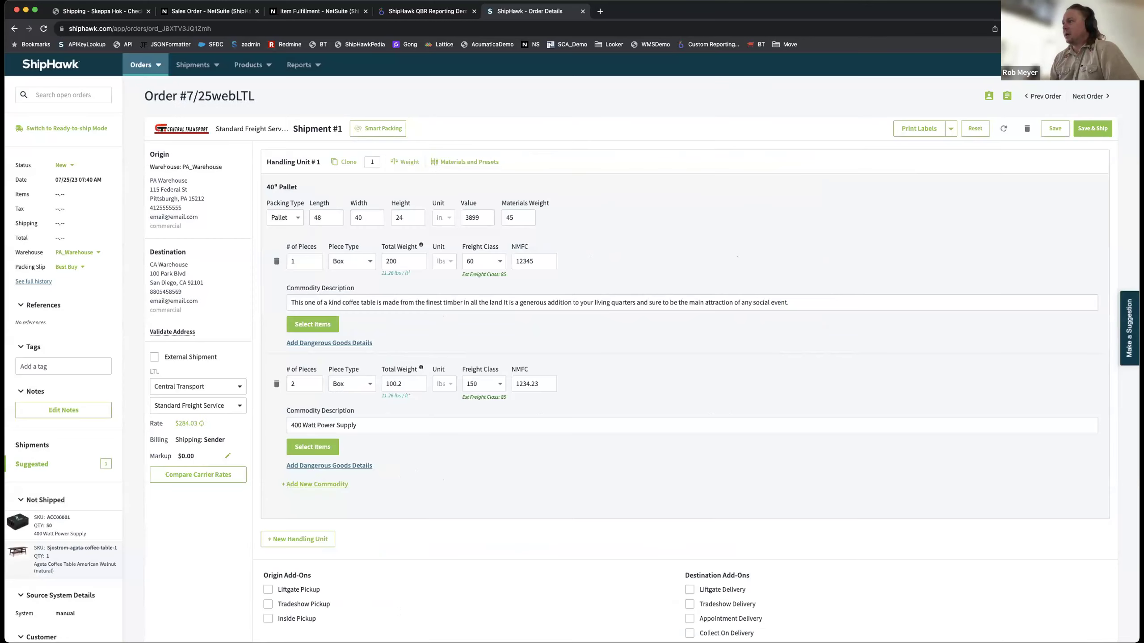
click(1084, 130)
click(636, 322)
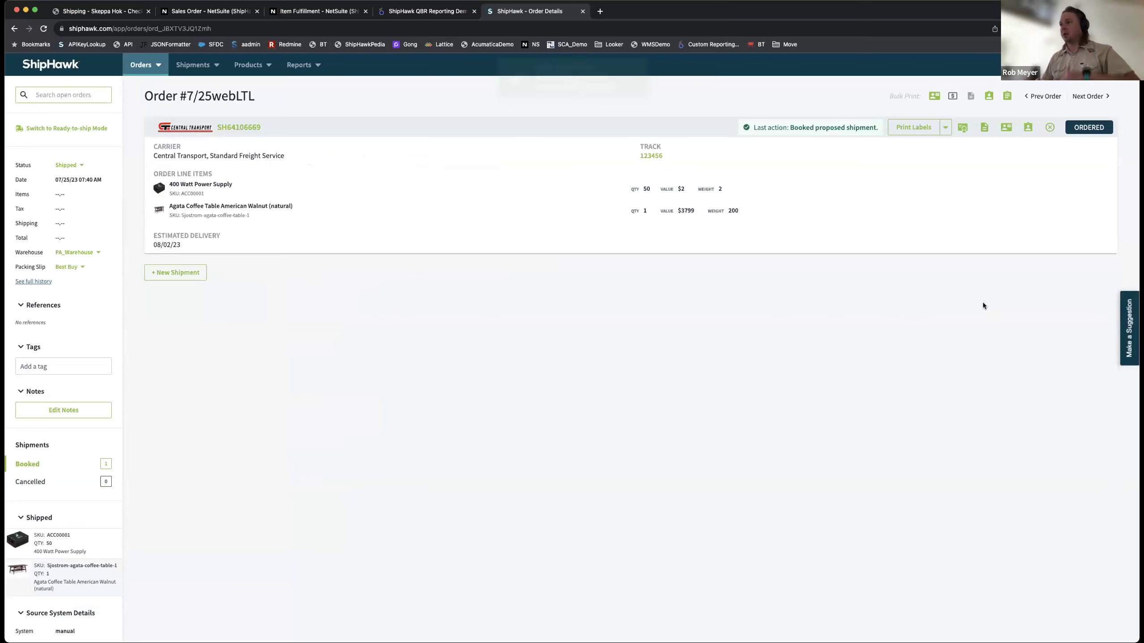
Open the booked Central Transport shipment's details and view its bill of lading.
click(229, 127)
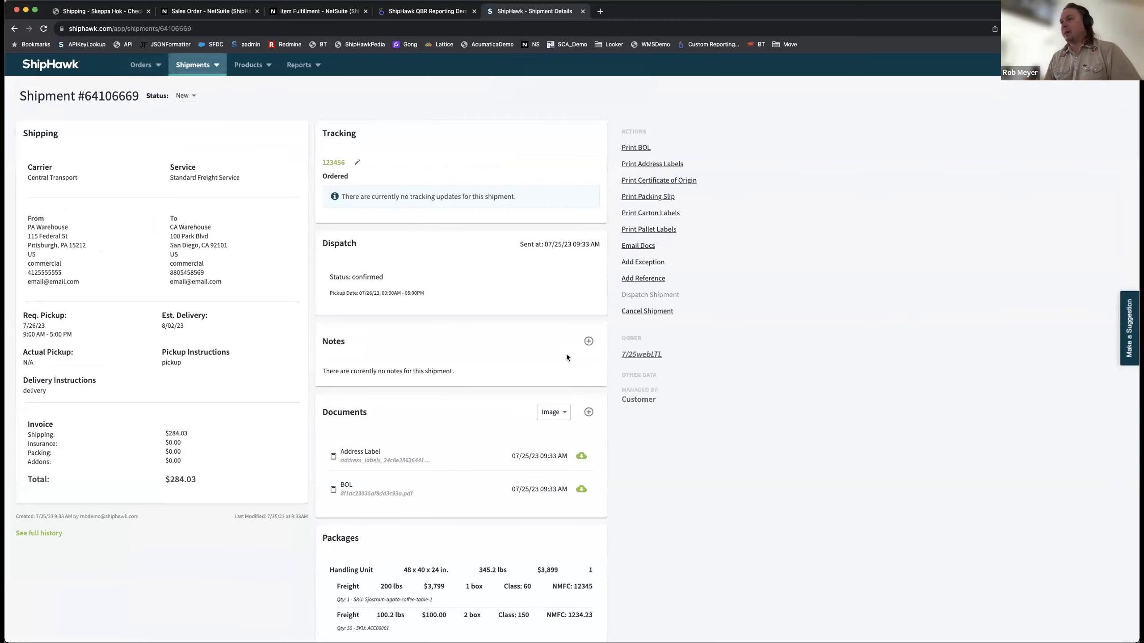
click(582, 490)
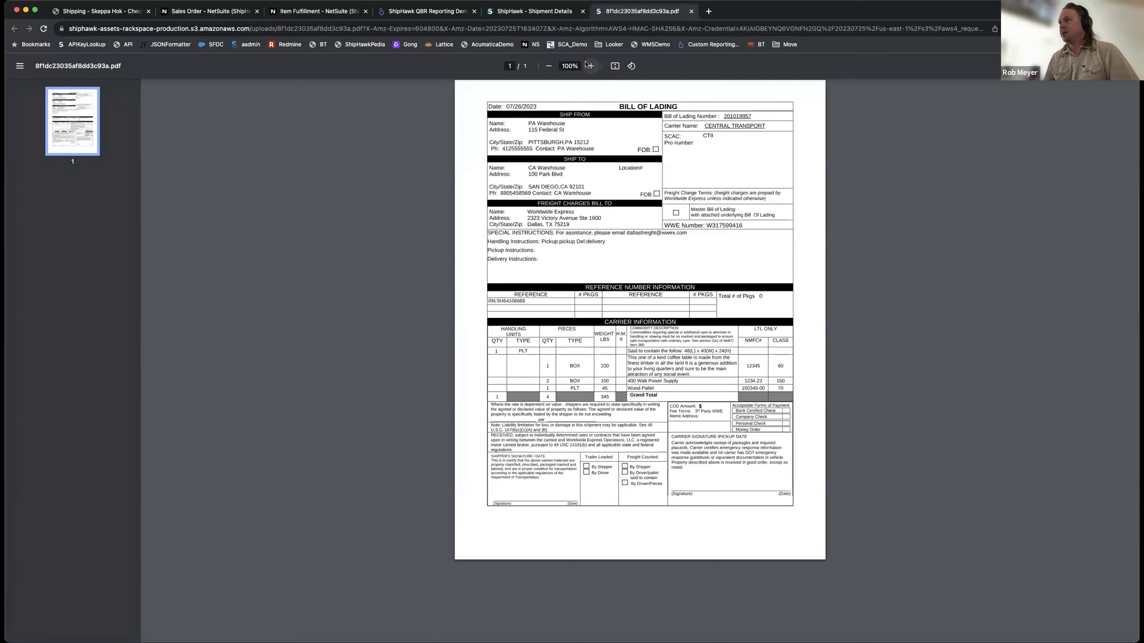
Read the Central Transport bill of lading at 125% and close the document.
click(585, 63)
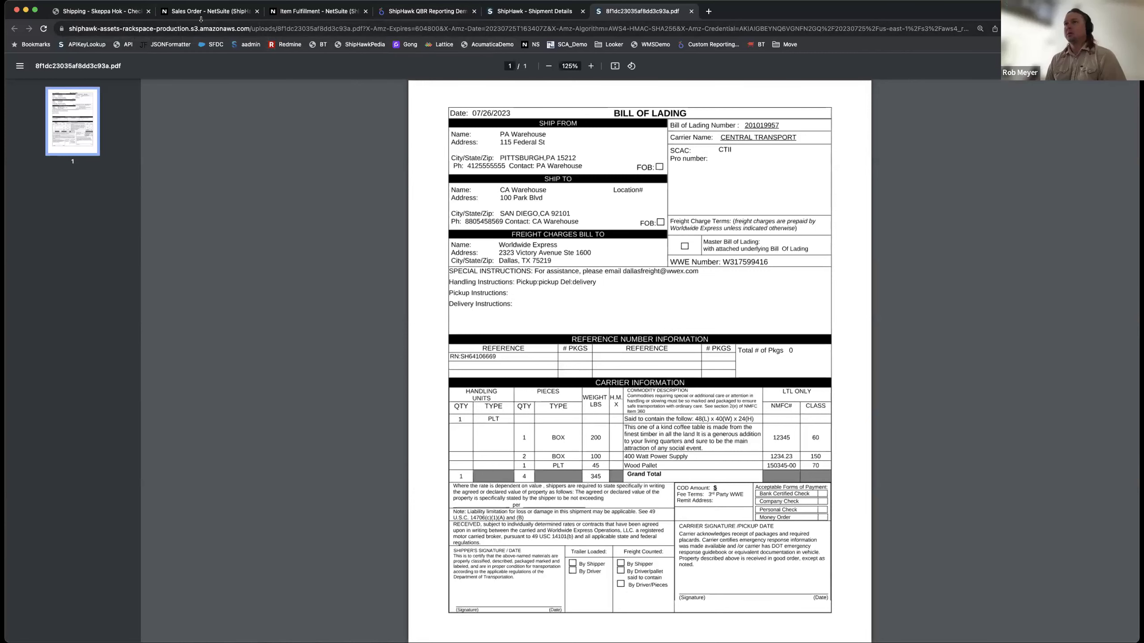
click(691, 11)
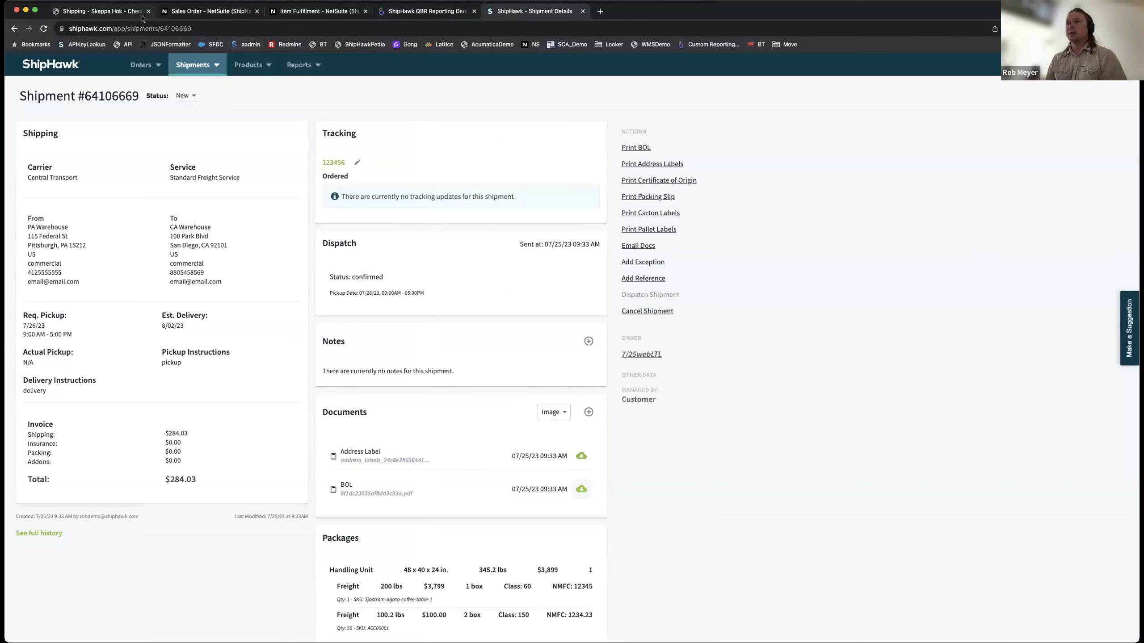
Open the international order bound for Toronto and refresh its proposed DHL Parcel International shipment.
click(141, 65)
click(189, 177)
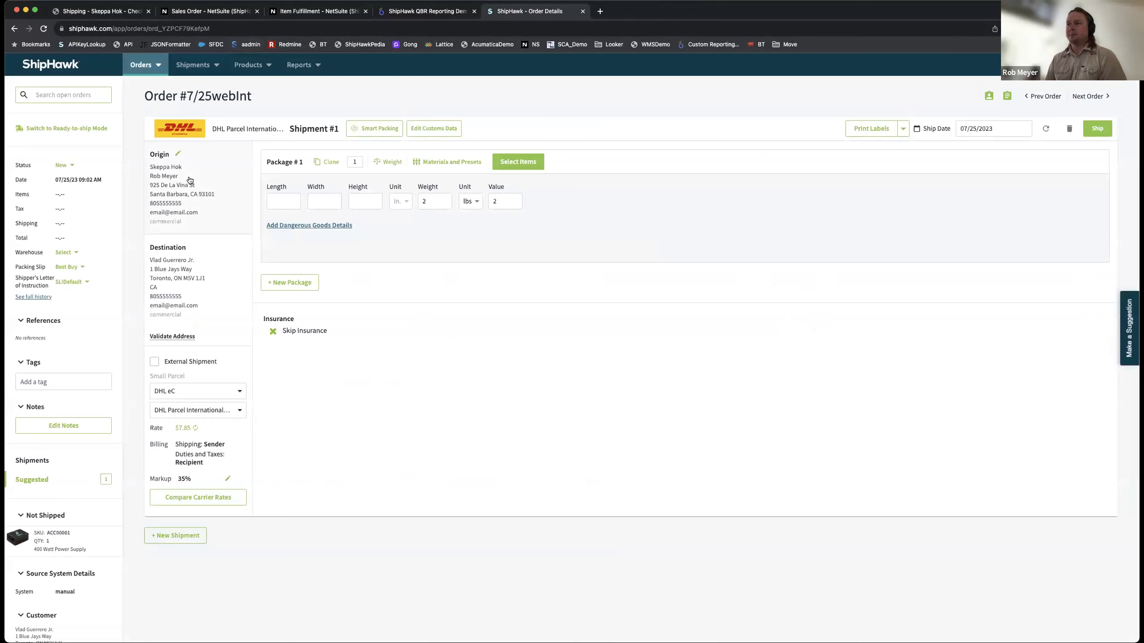
click(1045, 129)
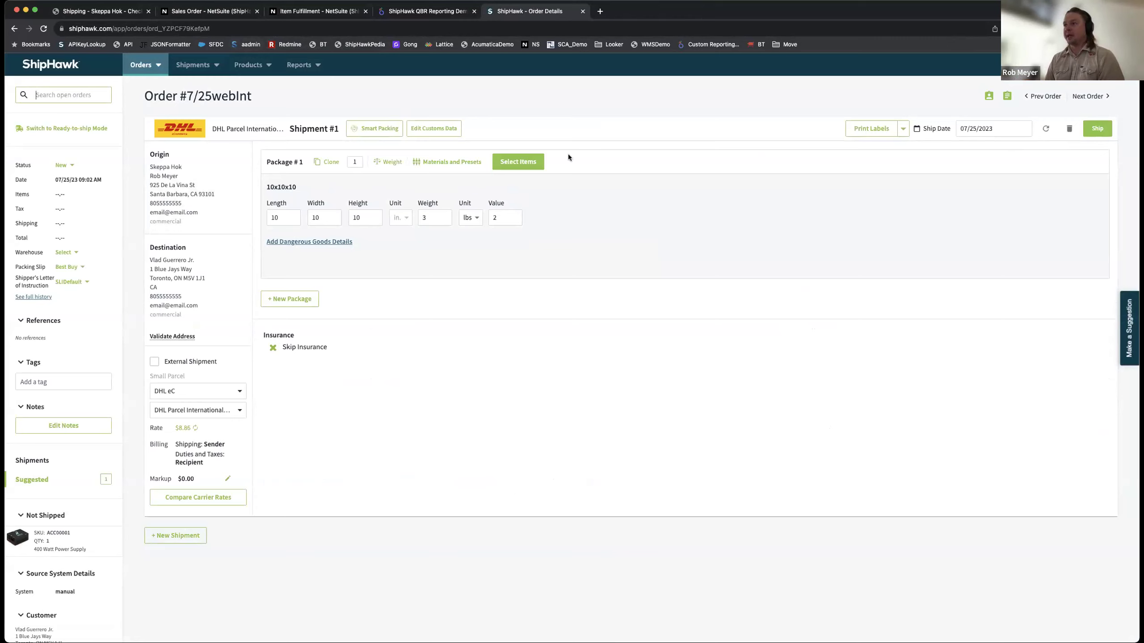
Try the EEI Exemption code in the DHL shipment's customs data, check the exemption code options, and discard the changes.
click(433, 128)
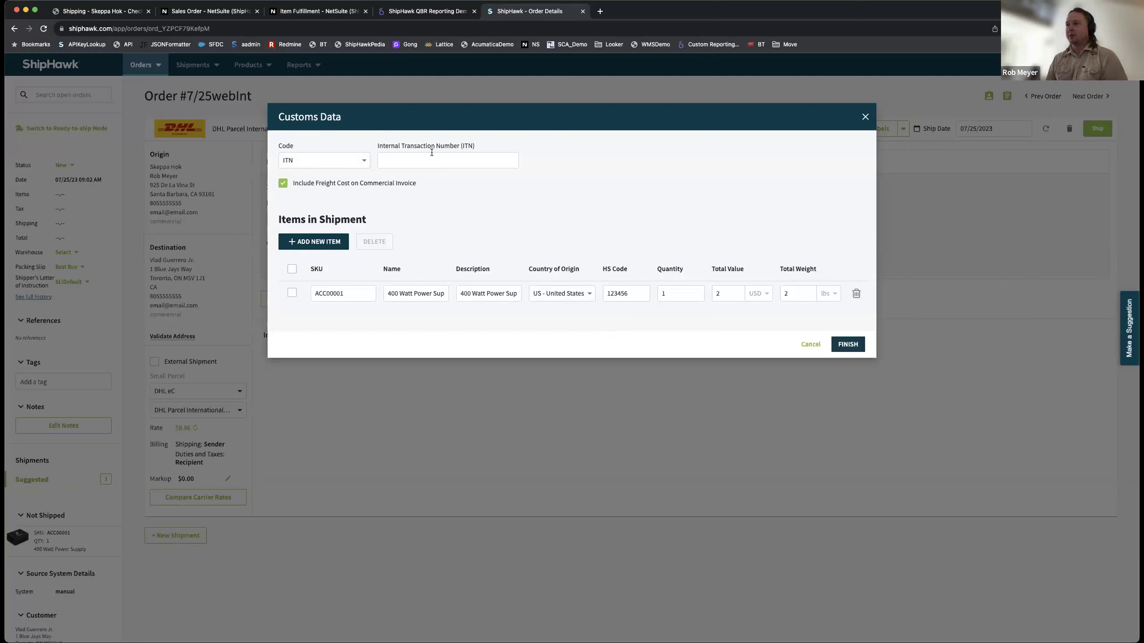
click(321, 157)
click(311, 179)
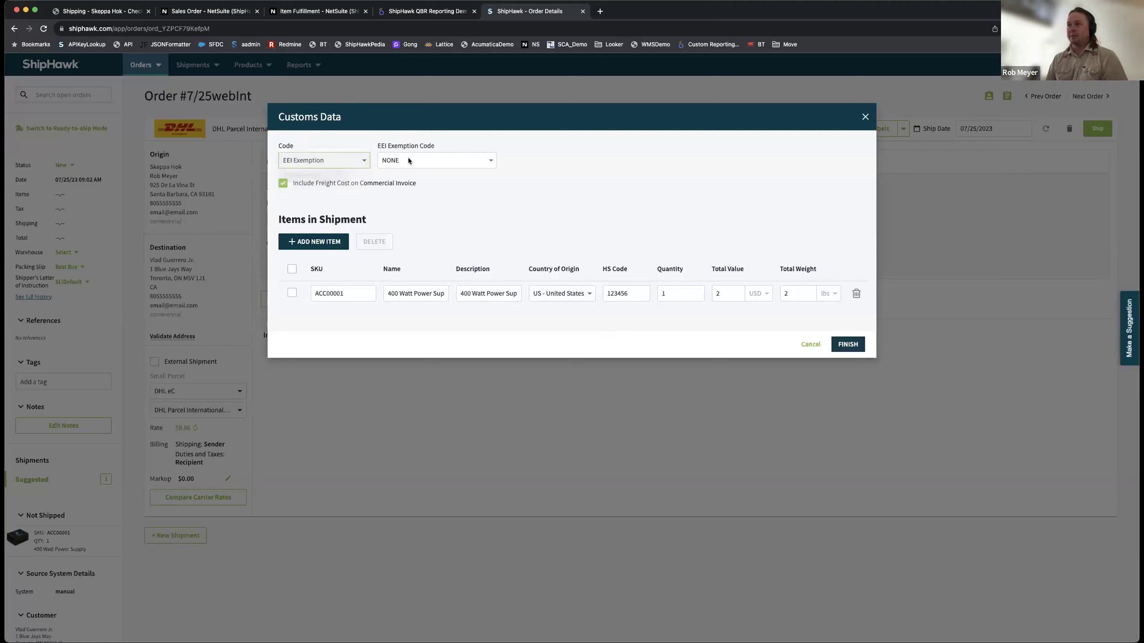
click(414, 160)
click(677, 196)
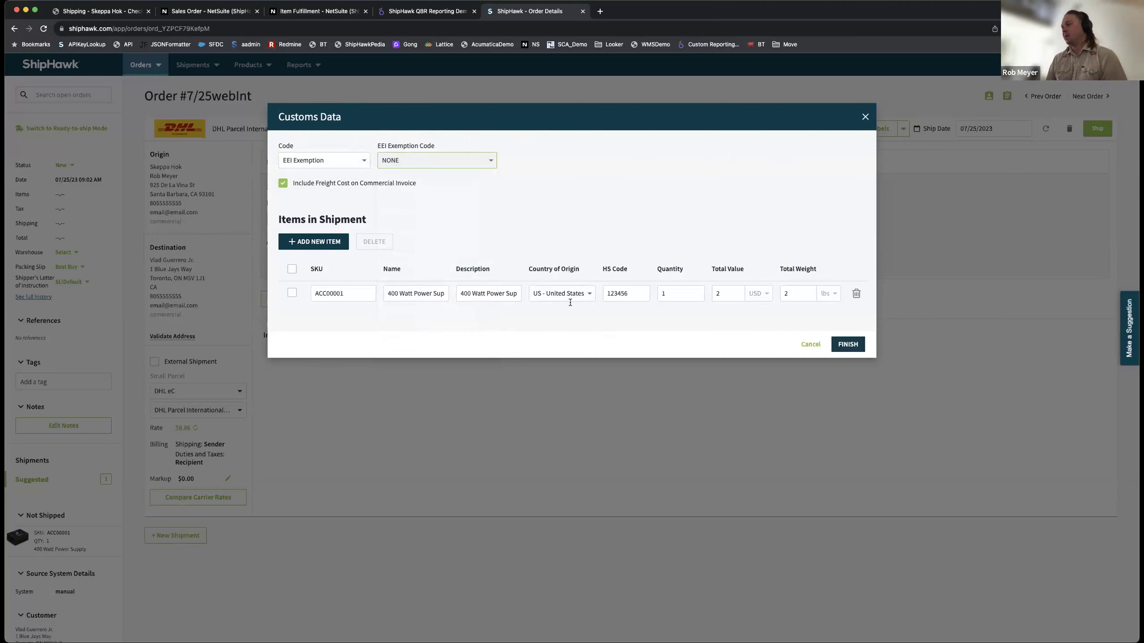
click(811, 346)
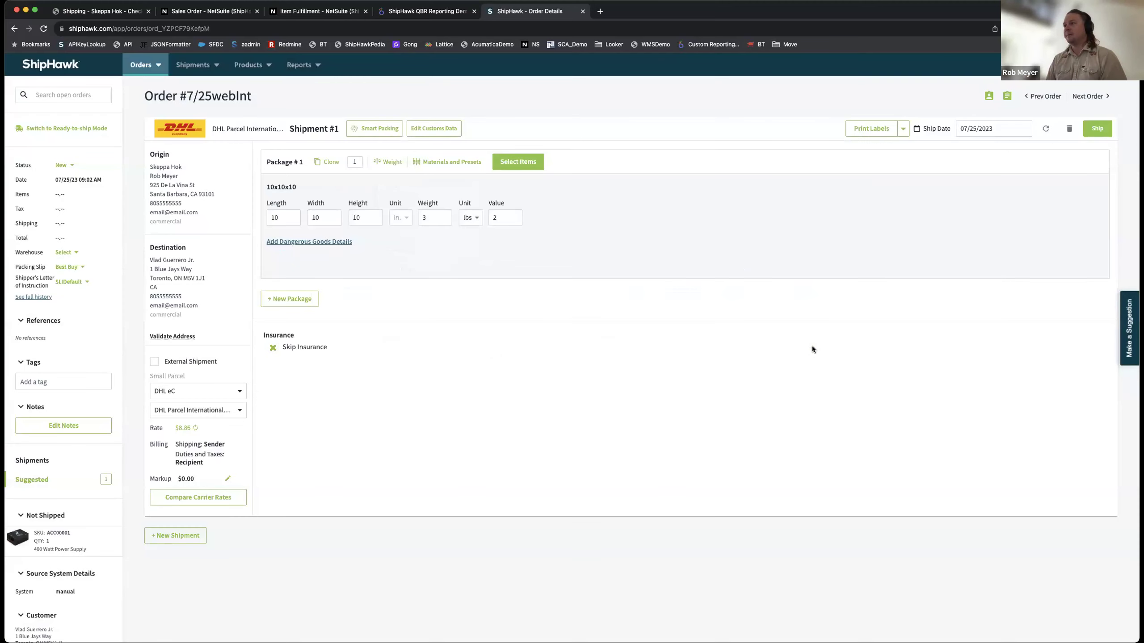
Book the DHL Parcel International Direct shipment and open its shipment details.
click(1090, 129)
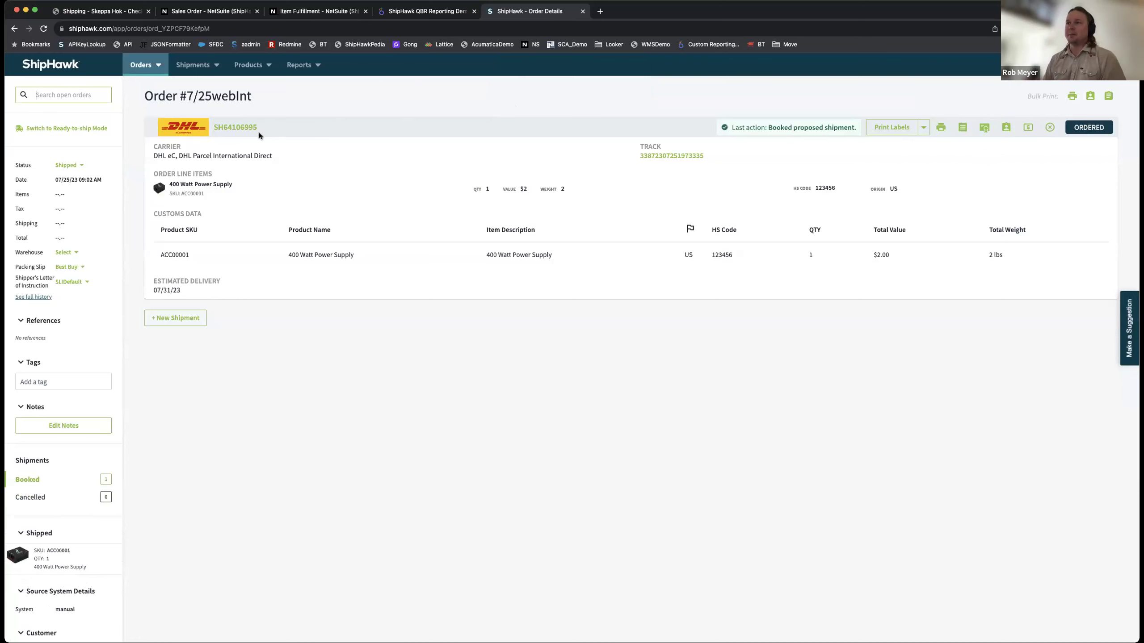
click(234, 128)
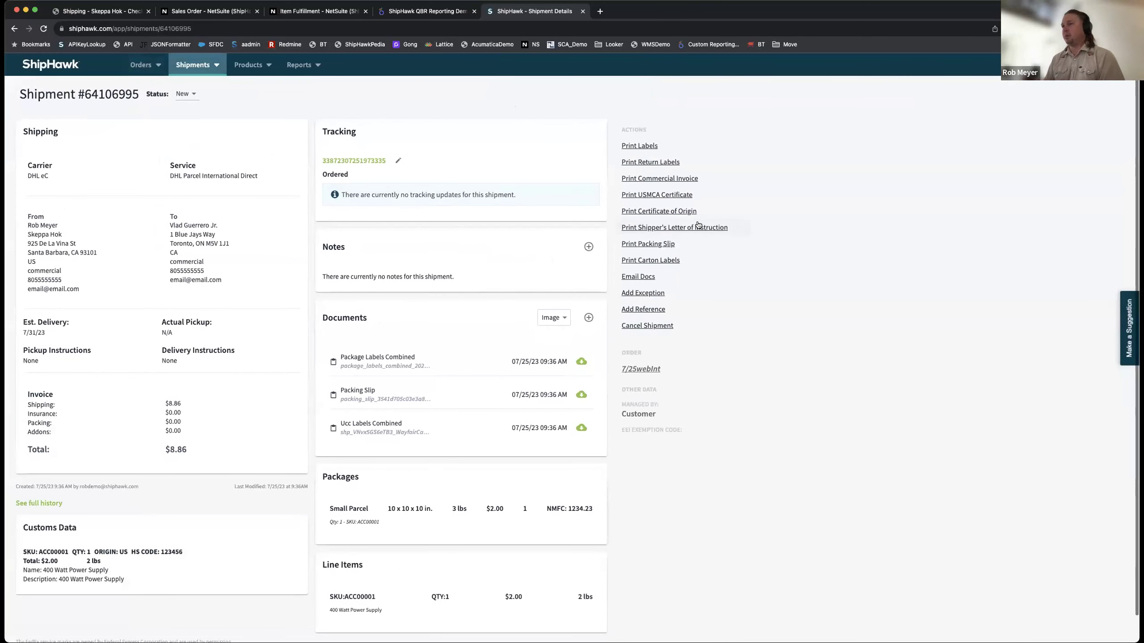
Print the DHL shipment's commercial invoice, open the generated PDF, read it through at 150%, and close it.
click(665, 178)
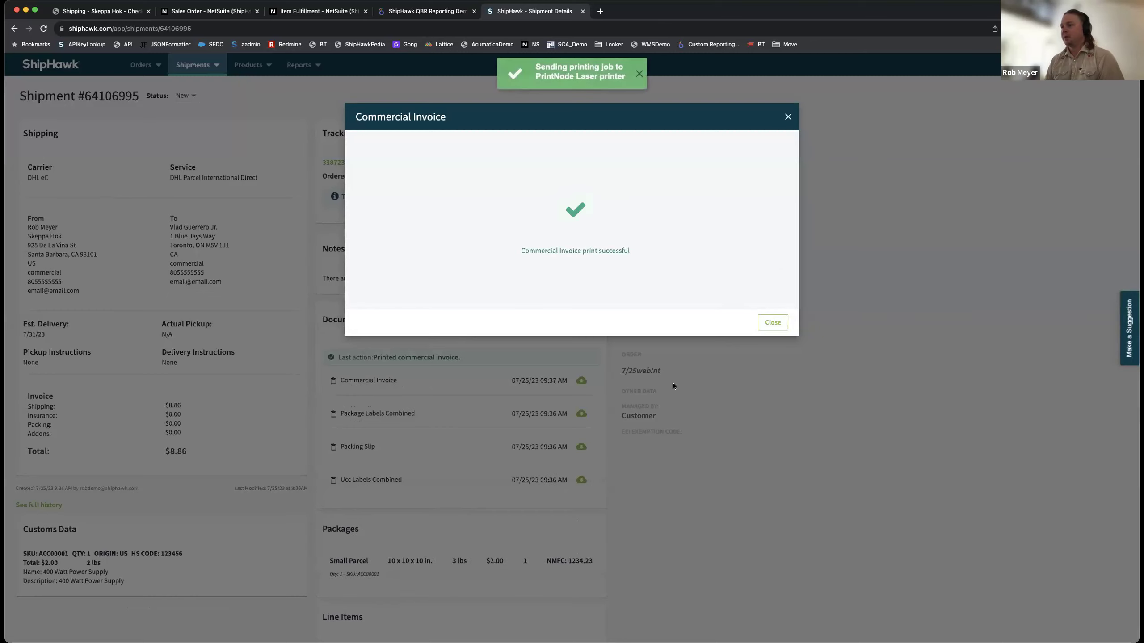
click(768, 319)
click(581, 382)
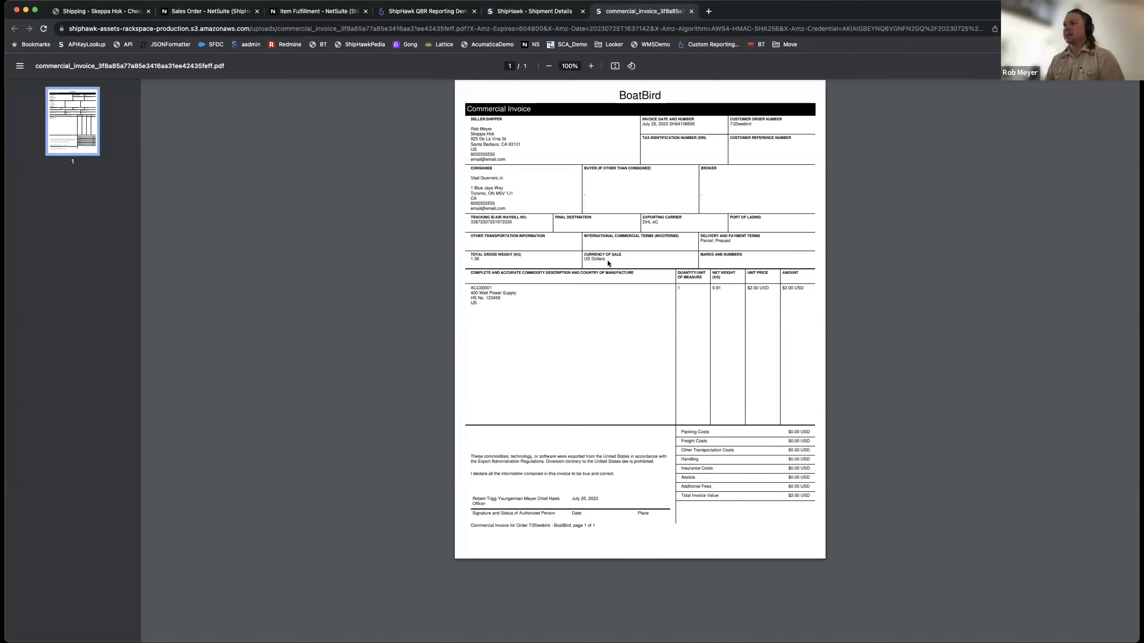
click(592, 67)
click(593, 67)
click(593, 67)
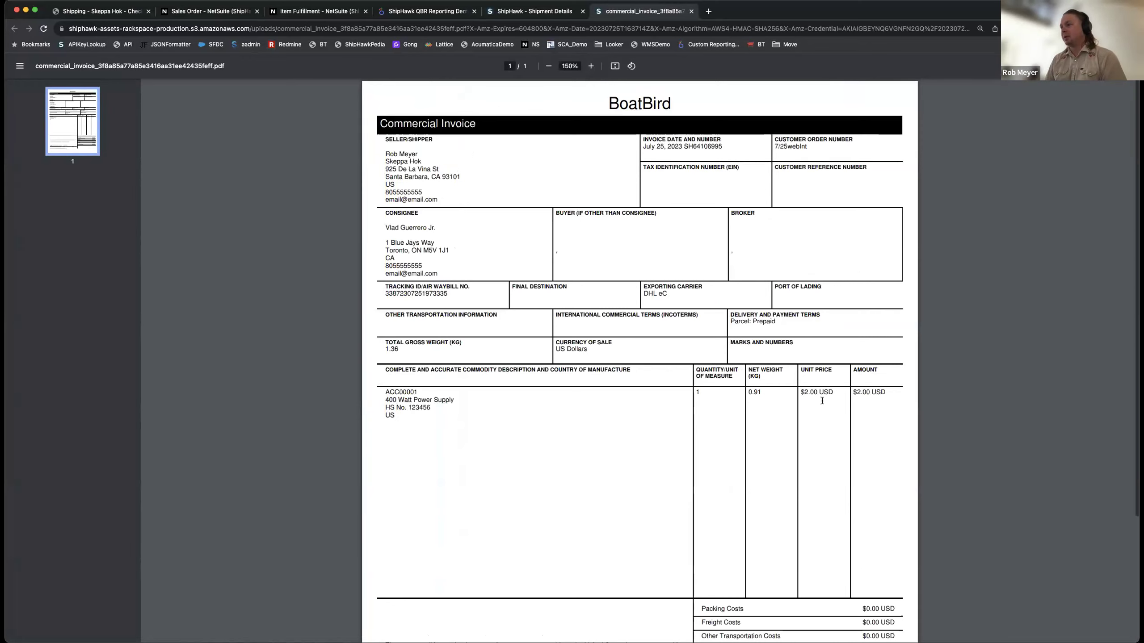
scroll(822, 400, down, 5)
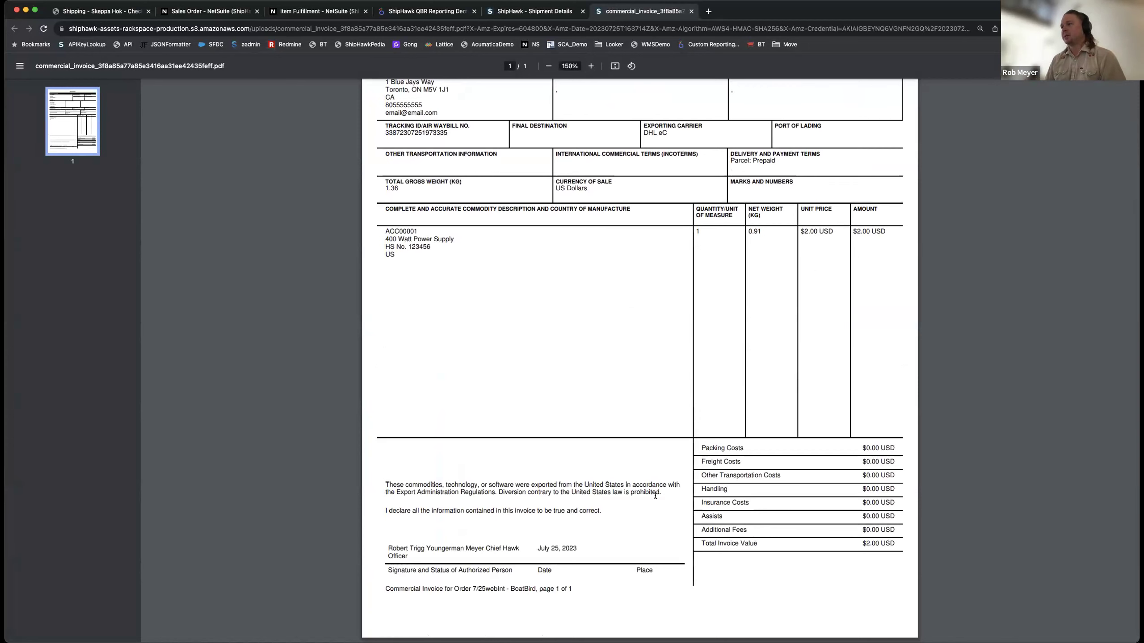
scroll(525, 533, up, 5)
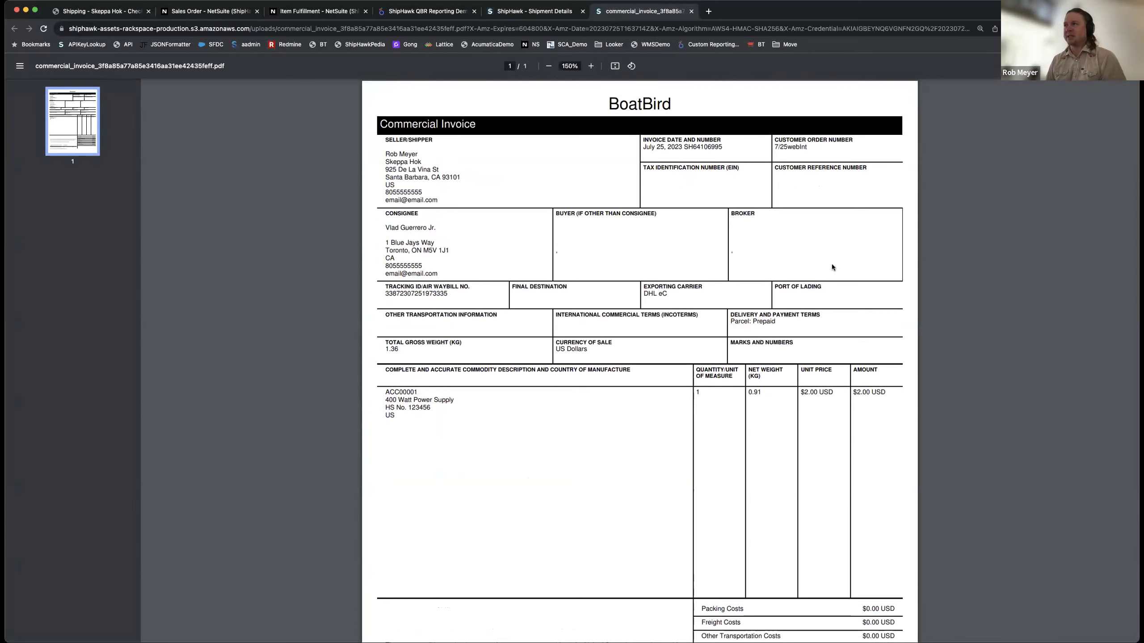
click(691, 12)
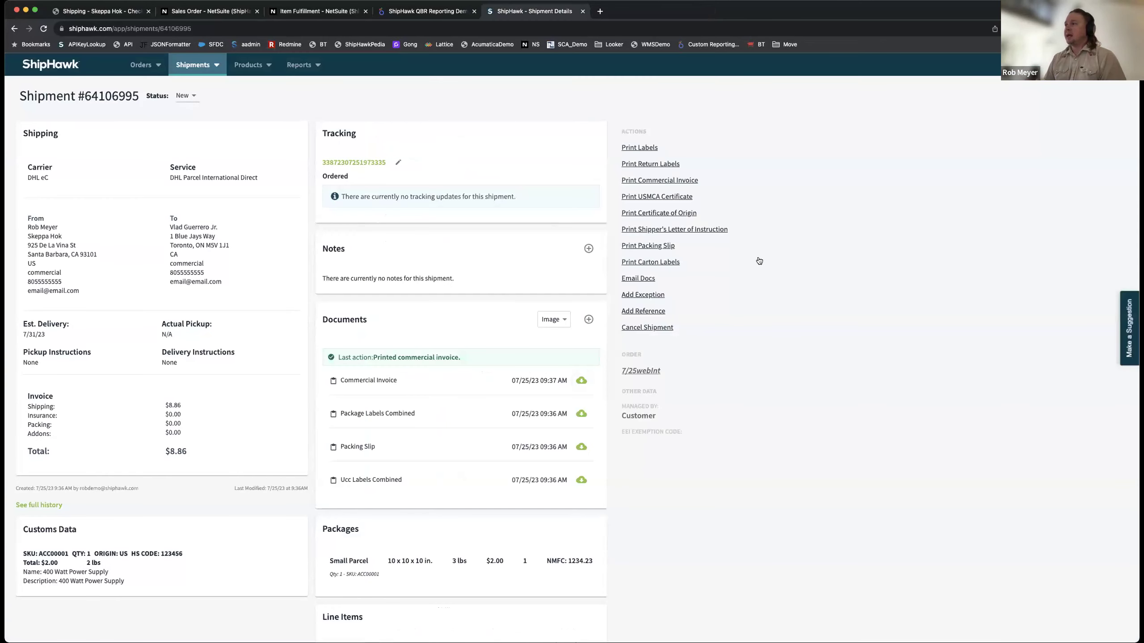
Print the DHL shipment's USMCA certificate, view the generated PDF at 150%, and close it.
click(661, 202)
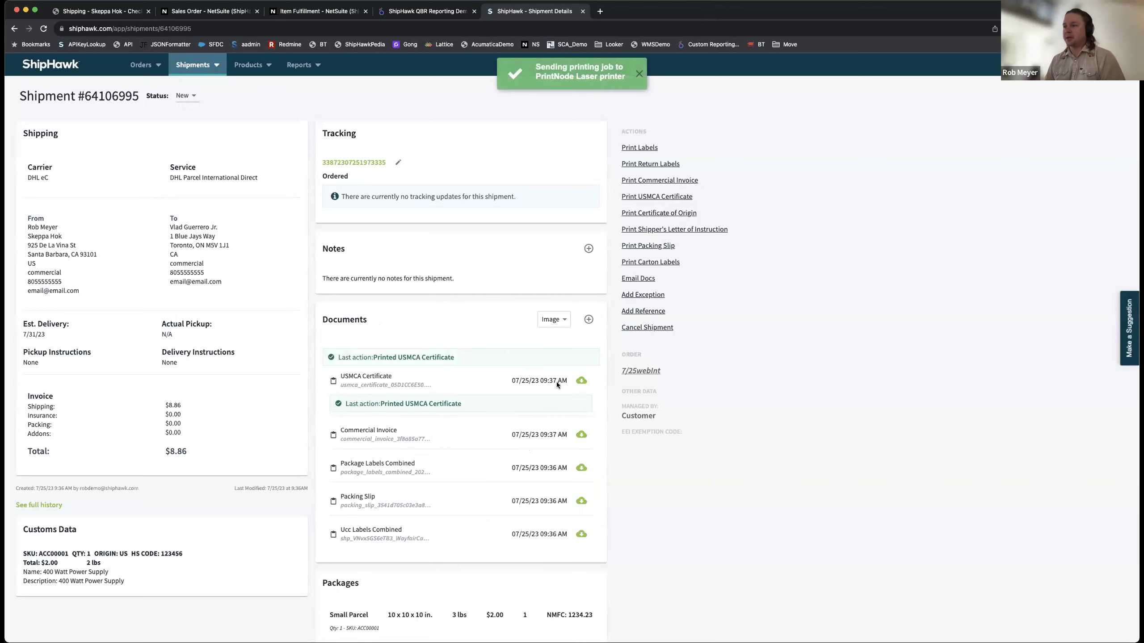
click(581, 381)
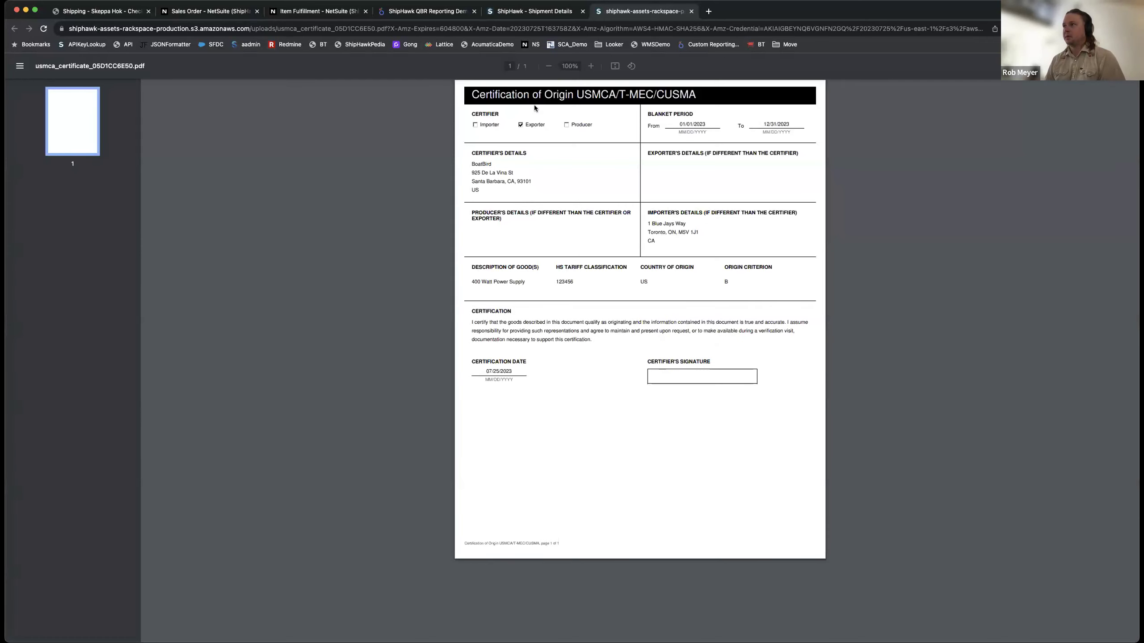
click(591, 66)
click(591, 66)
click(591, 66)
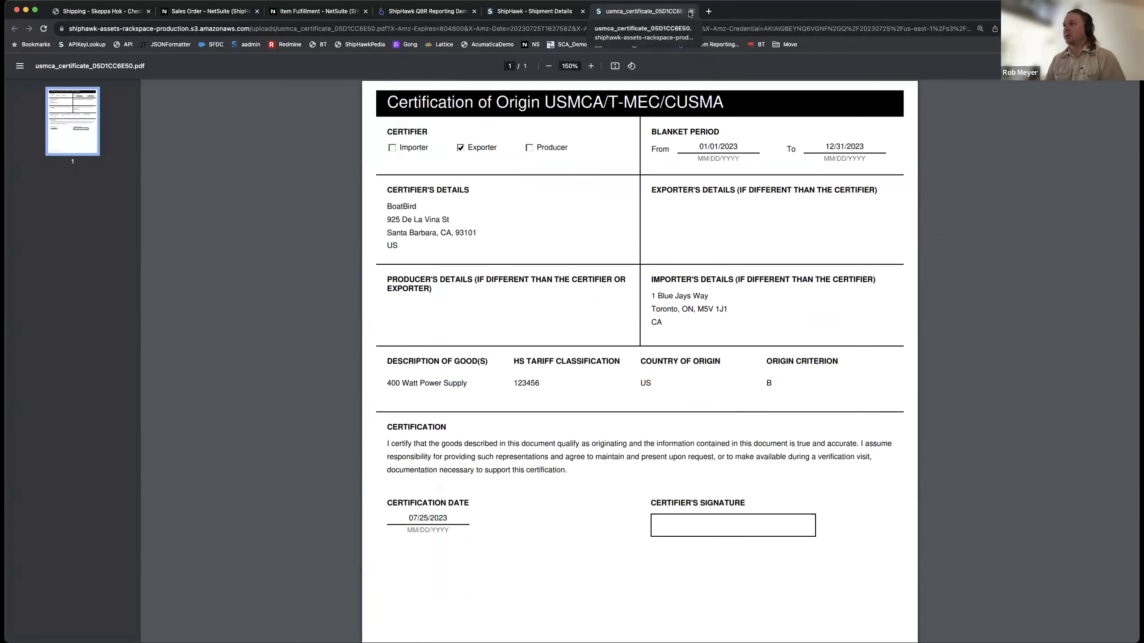
click(690, 11)
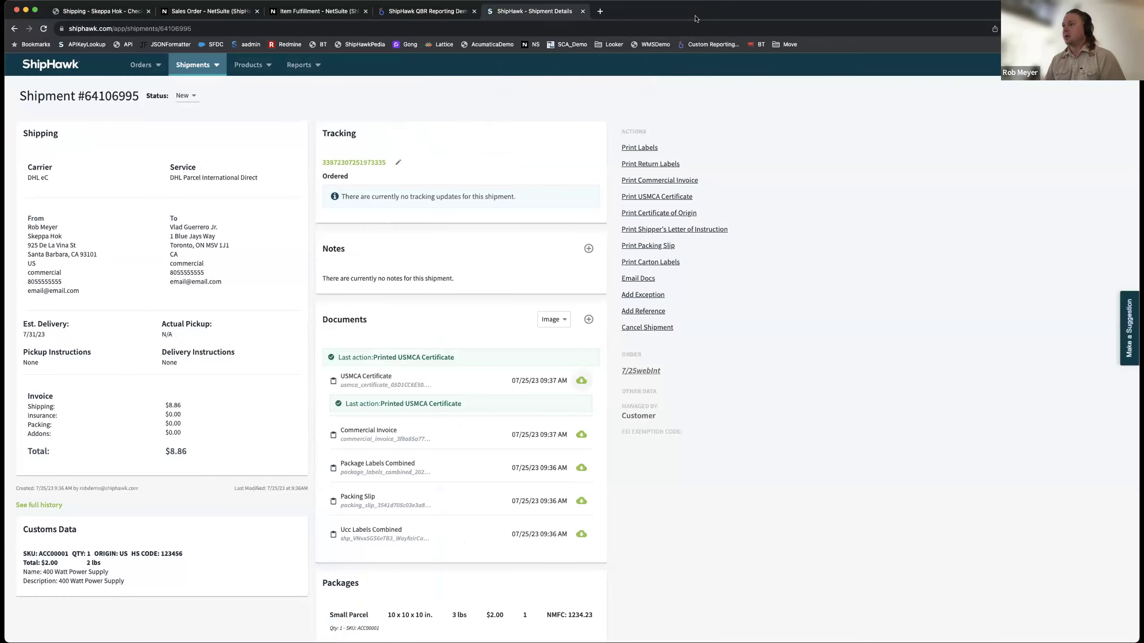
Print the Shipper's Letter of Instruction for the DHL shipment, view the PDF at 125%, and close it.
click(720, 230)
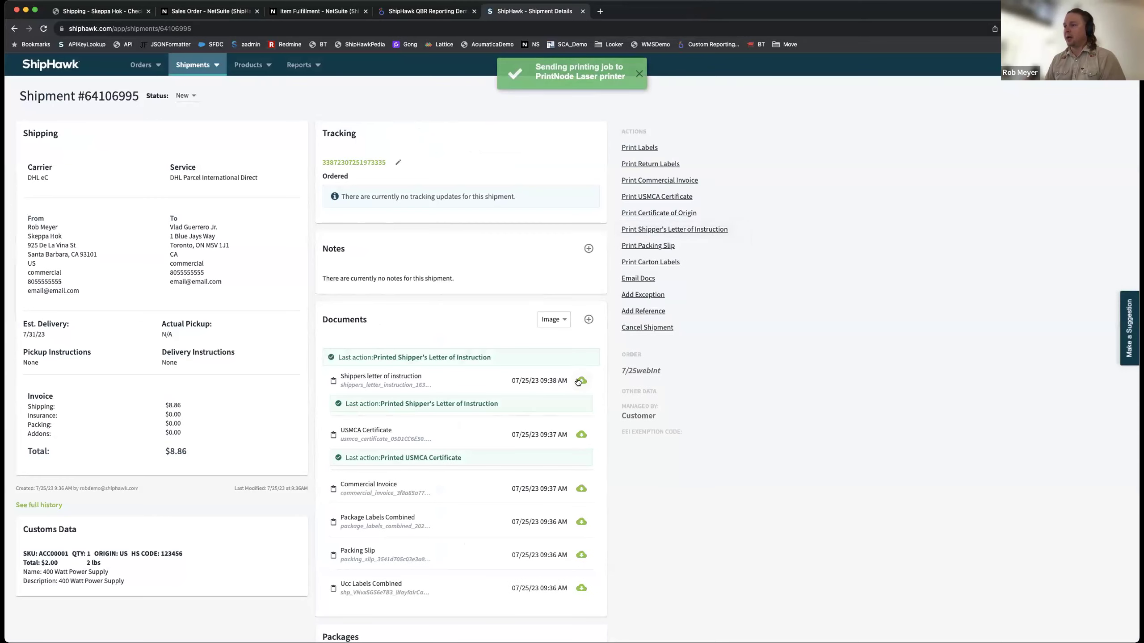
click(577, 382)
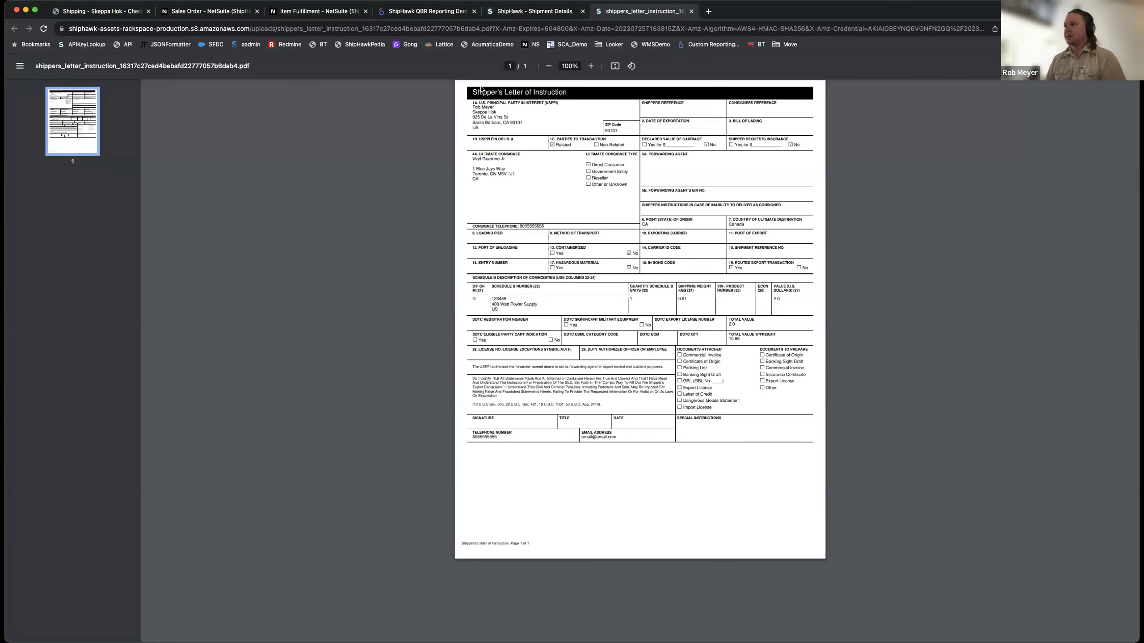
click(590, 65)
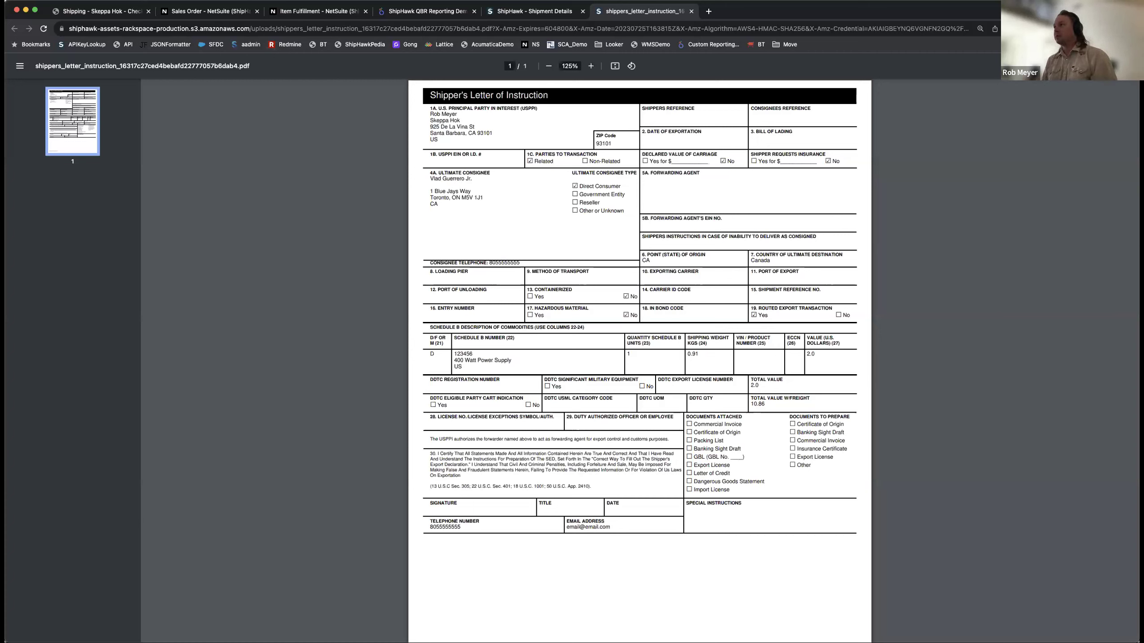
click(690, 11)
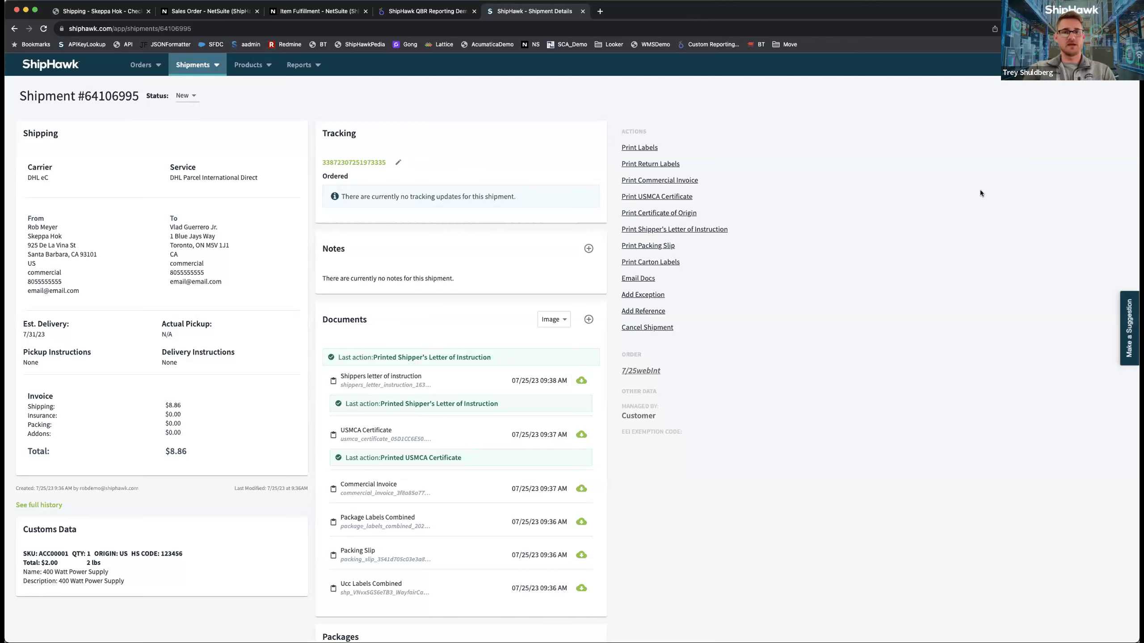
click(1078, 64)
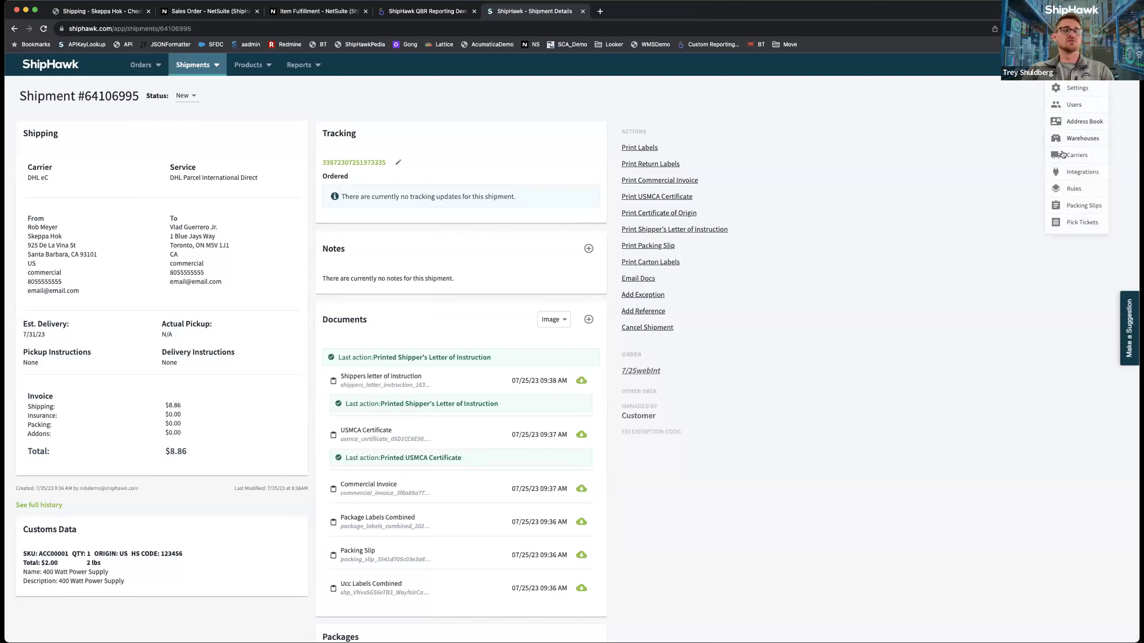
click(1074, 188)
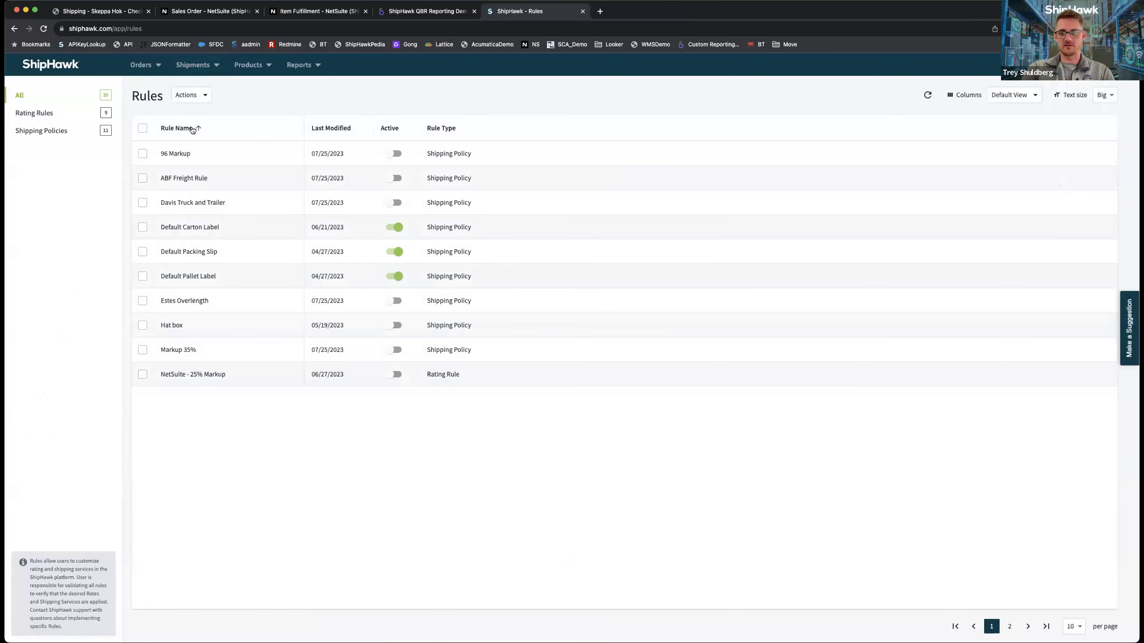
click(192, 95)
click(195, 118)
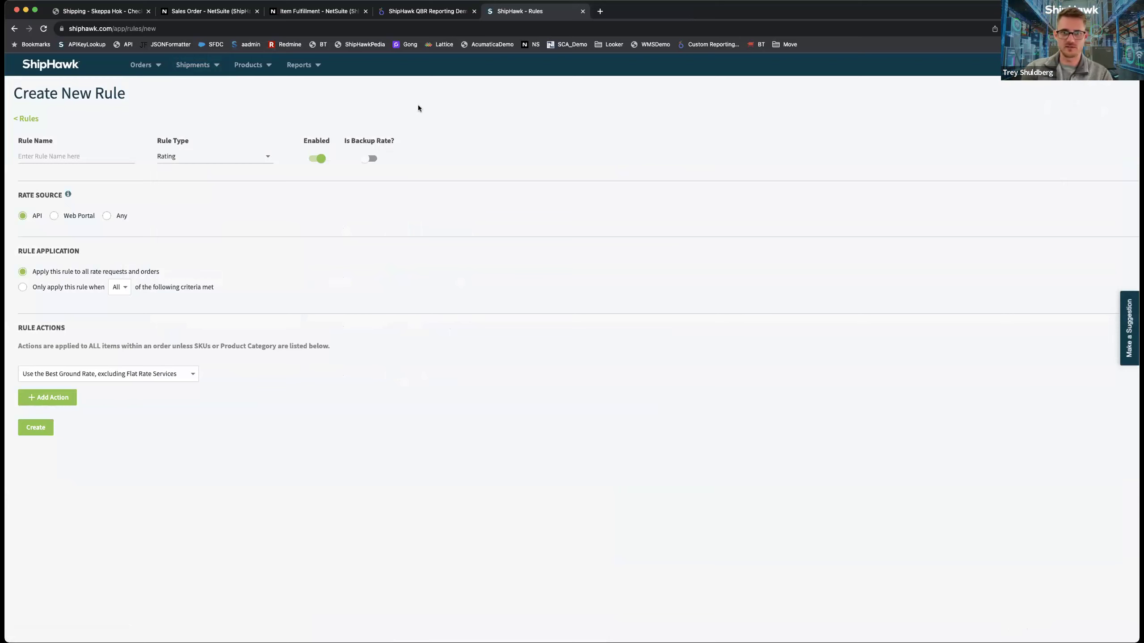
Open the account's rules list and start creating a new rule with the rule type Rating.
click(1078, 64)
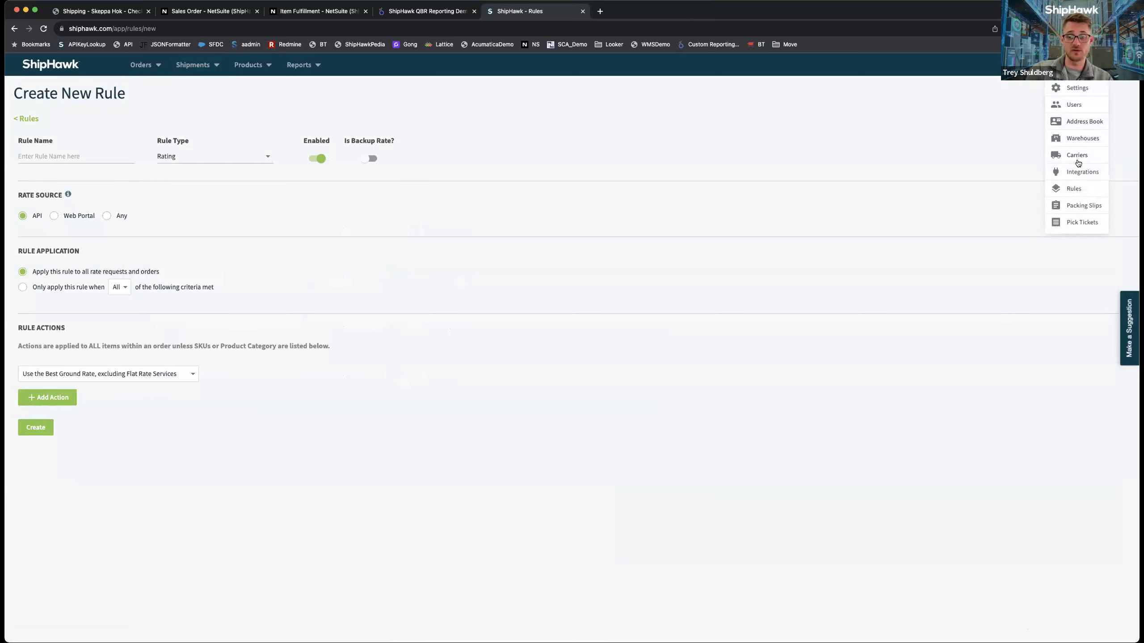
click(1071, 190)
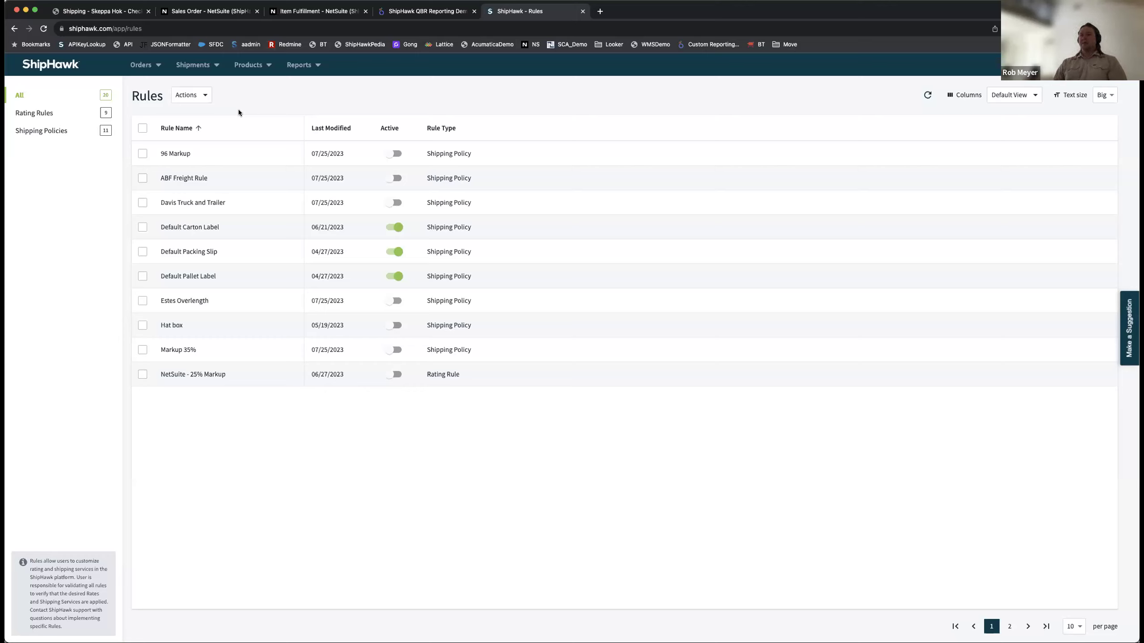
click(198, 95)
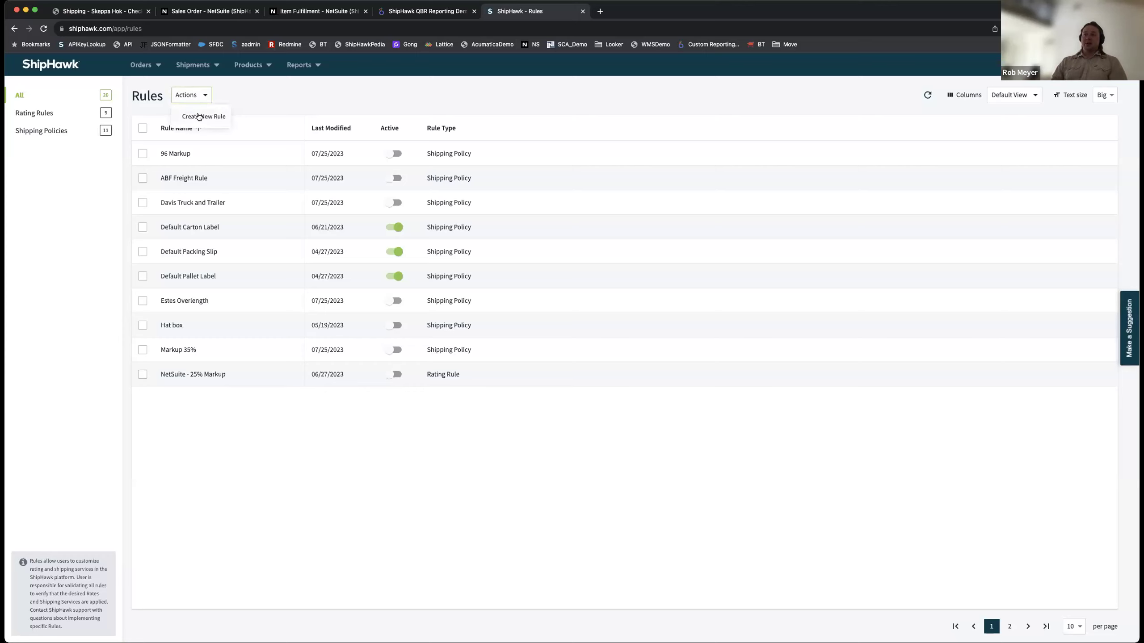
click(198, 116)
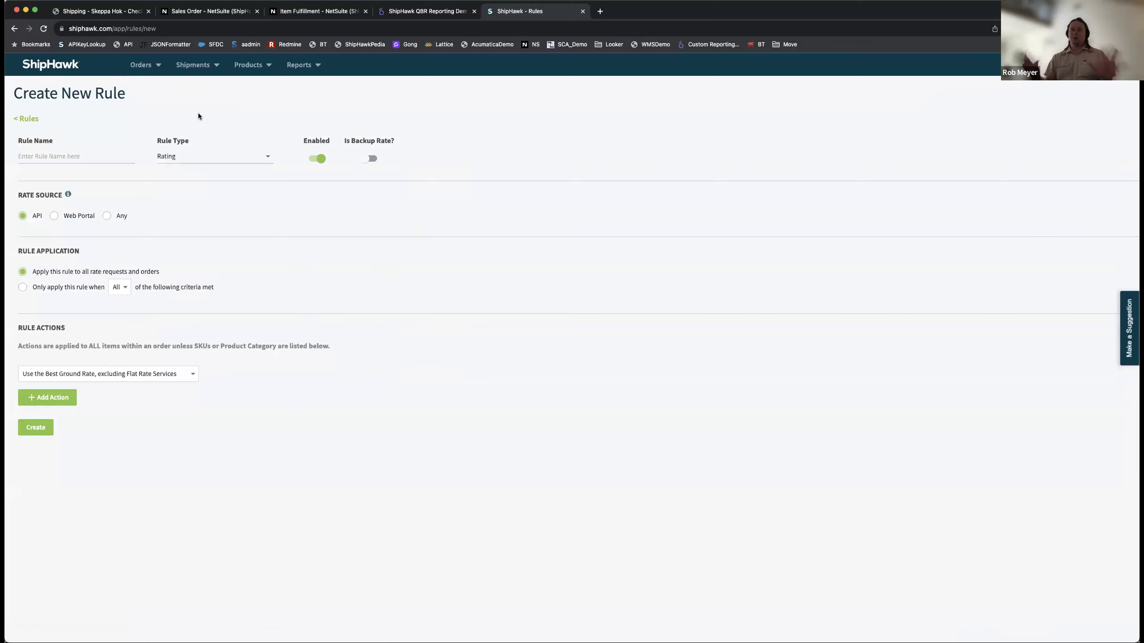
click(191, 161)
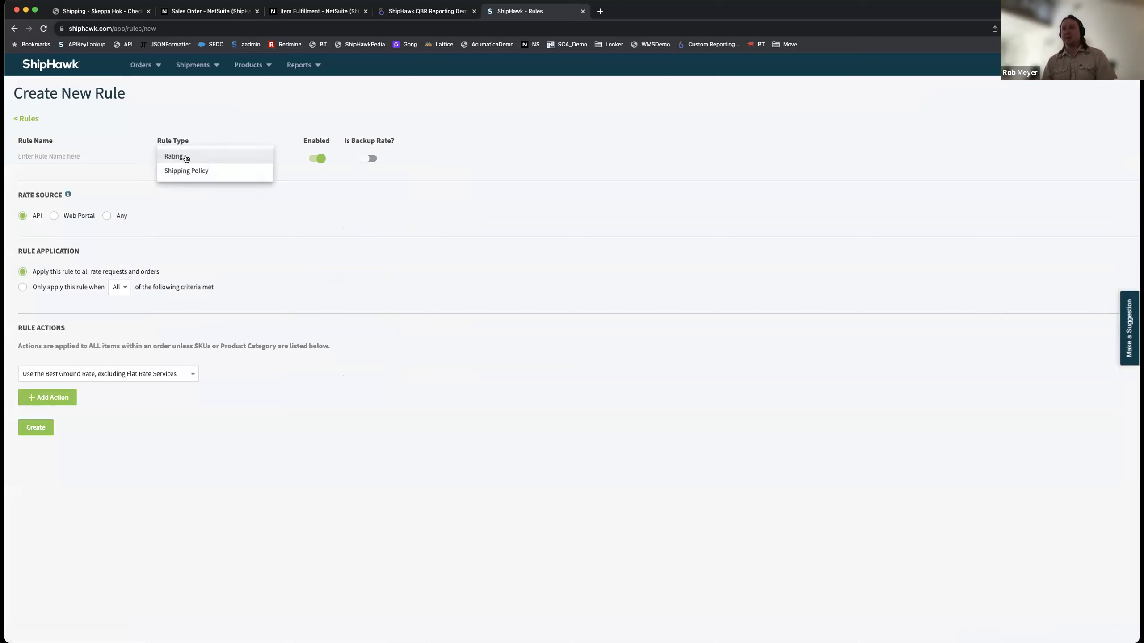
click(185, 158)
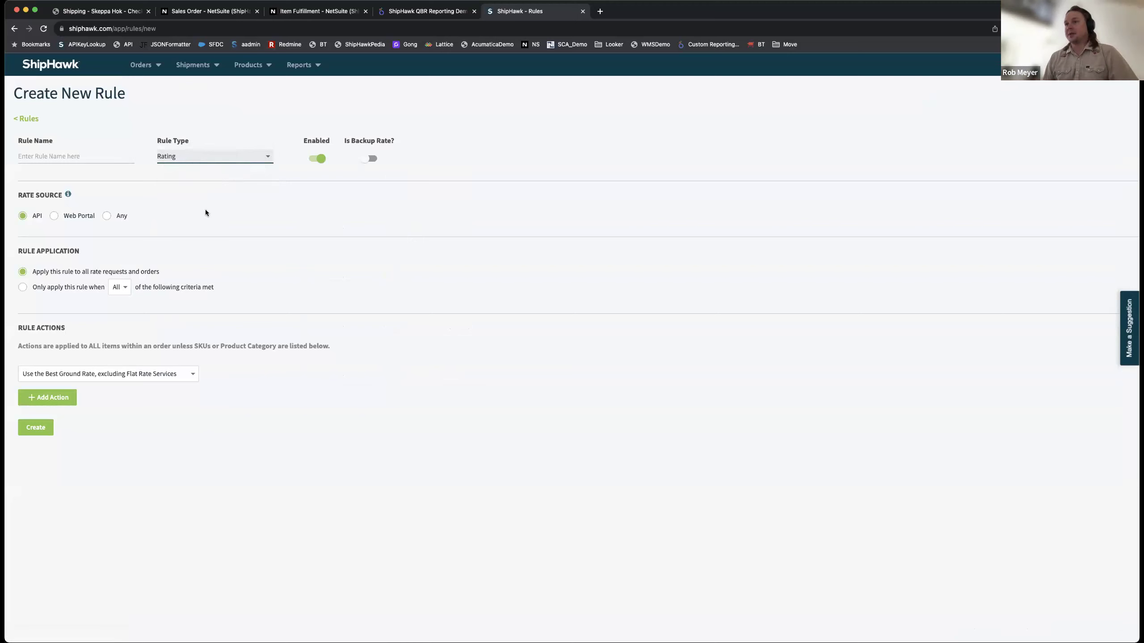
Set the rule action to Use this Carrier or 3PL account with the UPS account BoatBirdUPS.
click(124, 374)
scroll(131, 358, up, 1)
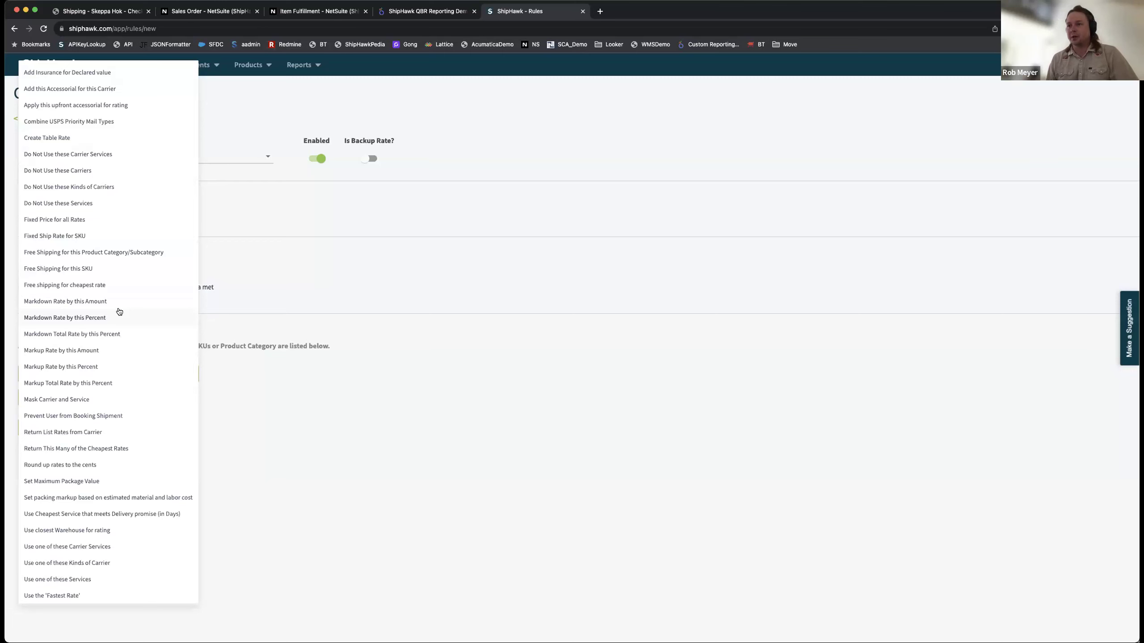
scroll(119, 312, down, 2)
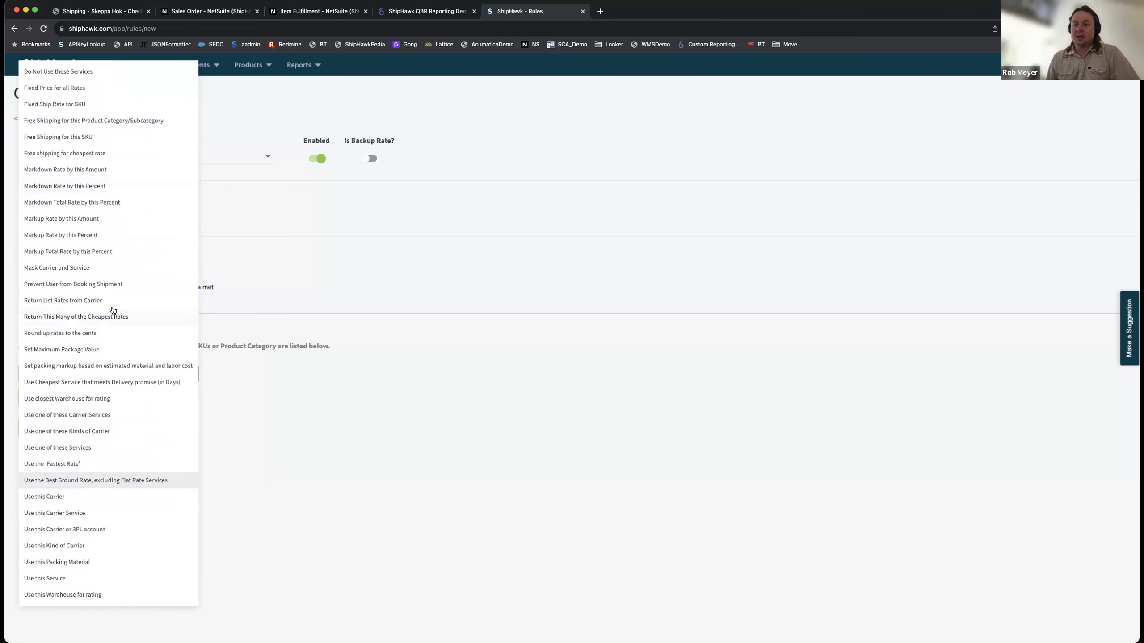
click(94, 530)
click(266, 374)
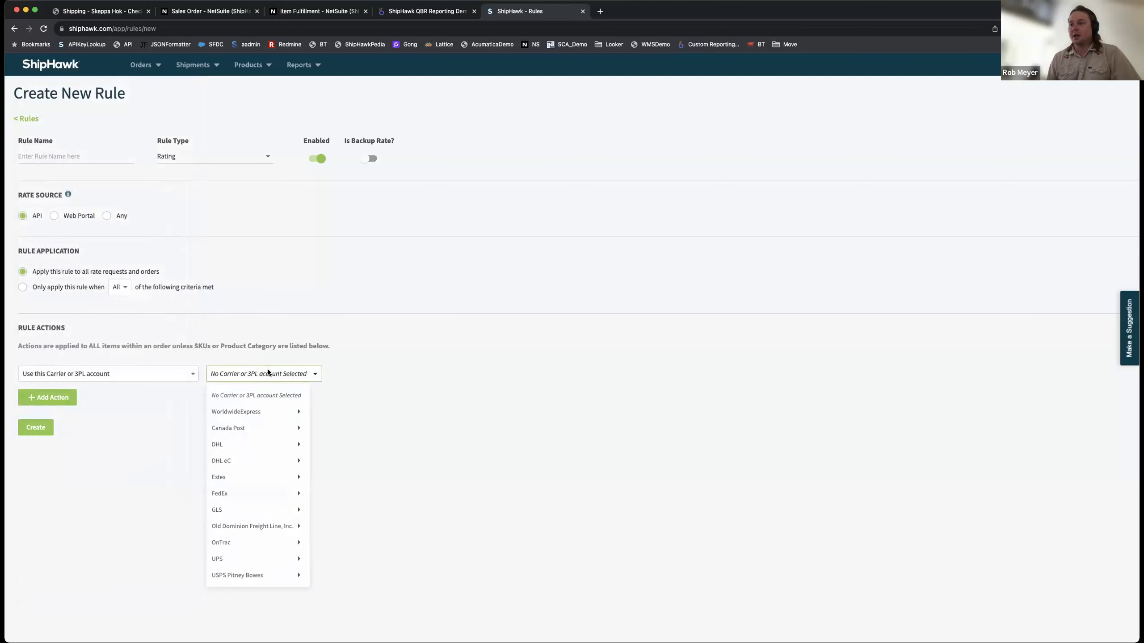
mouse_move(236, 559)
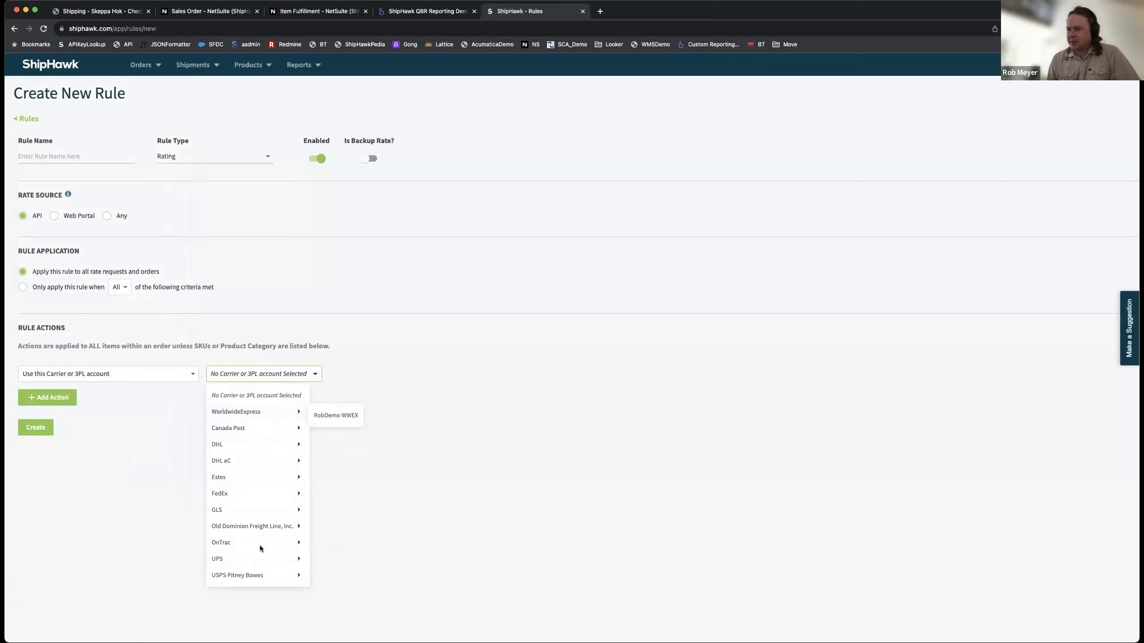
mouse_move(243, 493)
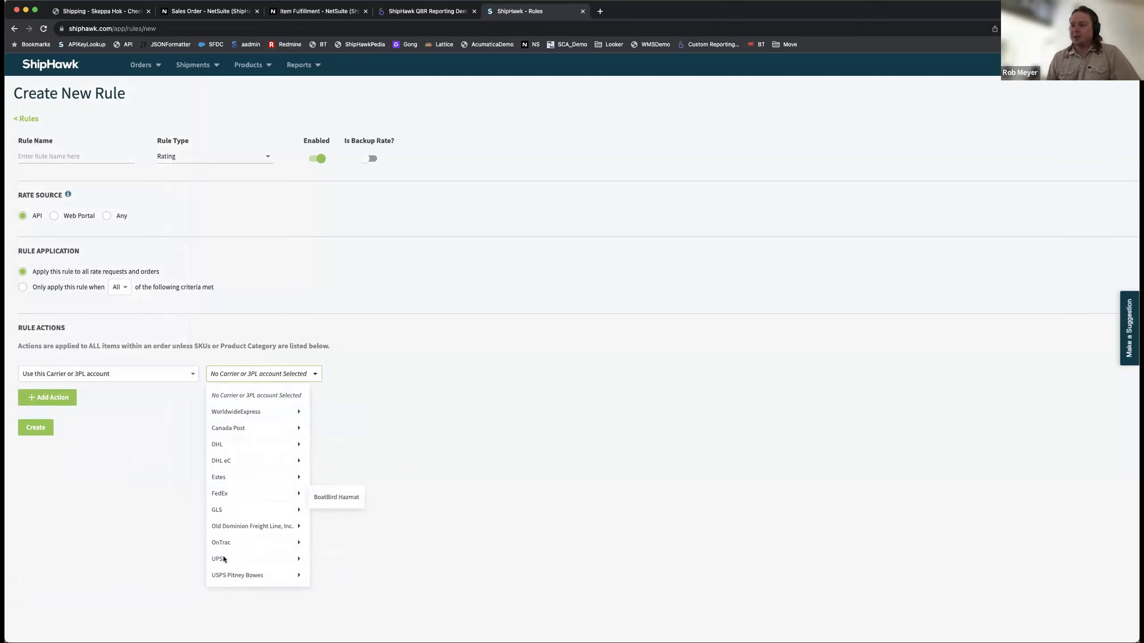
click(340, 562)
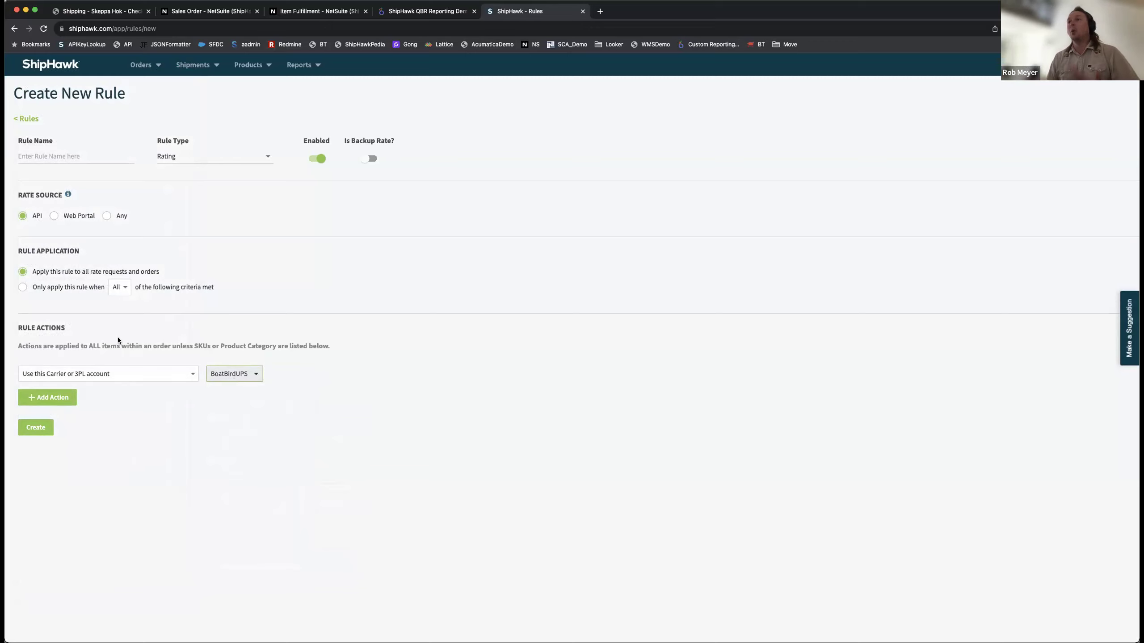
Apply the rule only when criteria are met, and choose Reference Number as the first criterion.
click(75, 292)
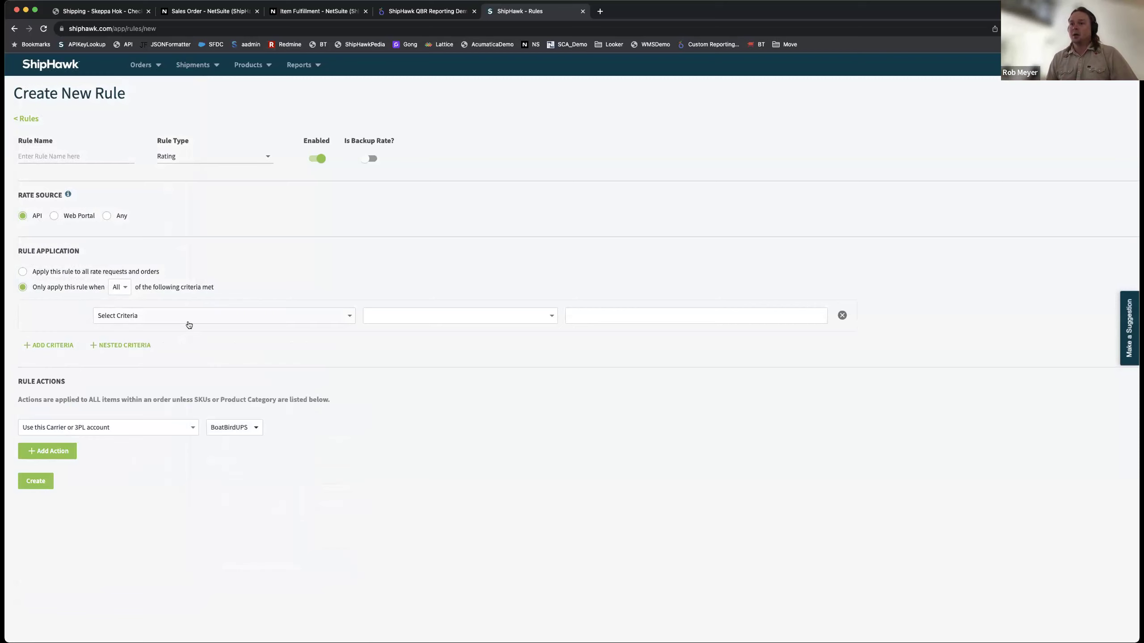
click(218, 316)
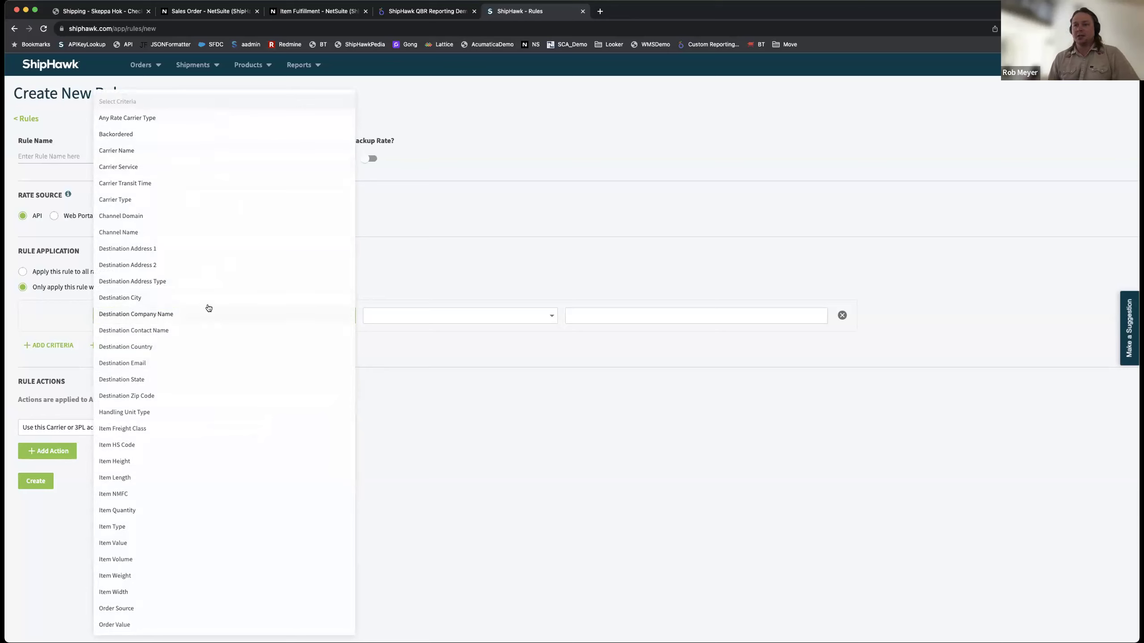
scroll(207, 321, down, 1)
scroll(207, 322, down, 6)
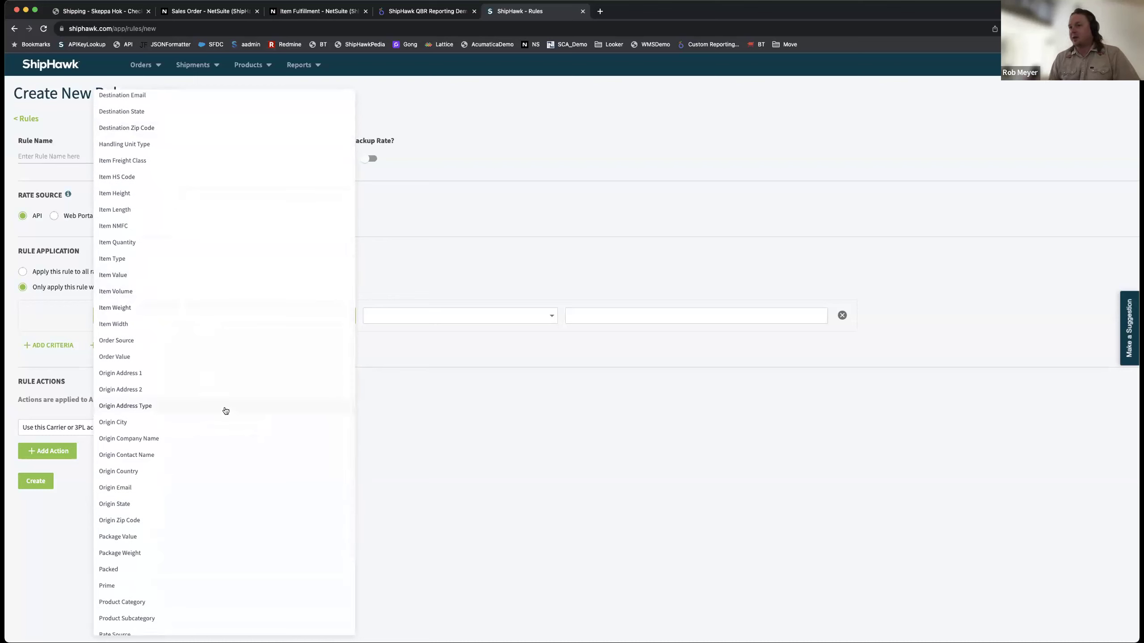
scroll(225, 411, down, 3)
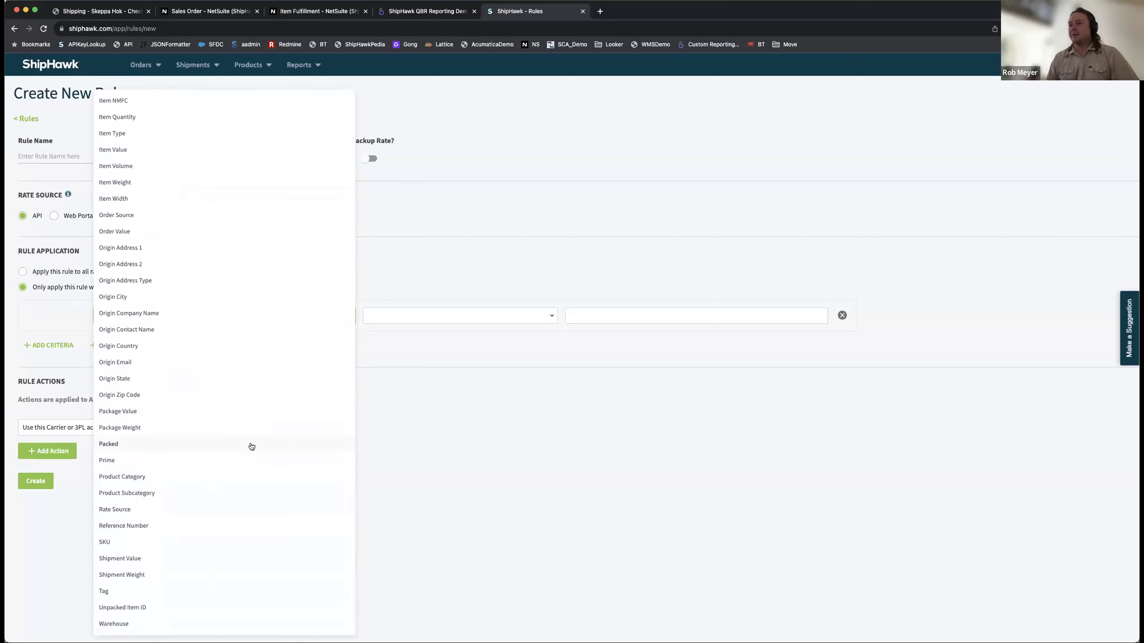
click(214, 521)
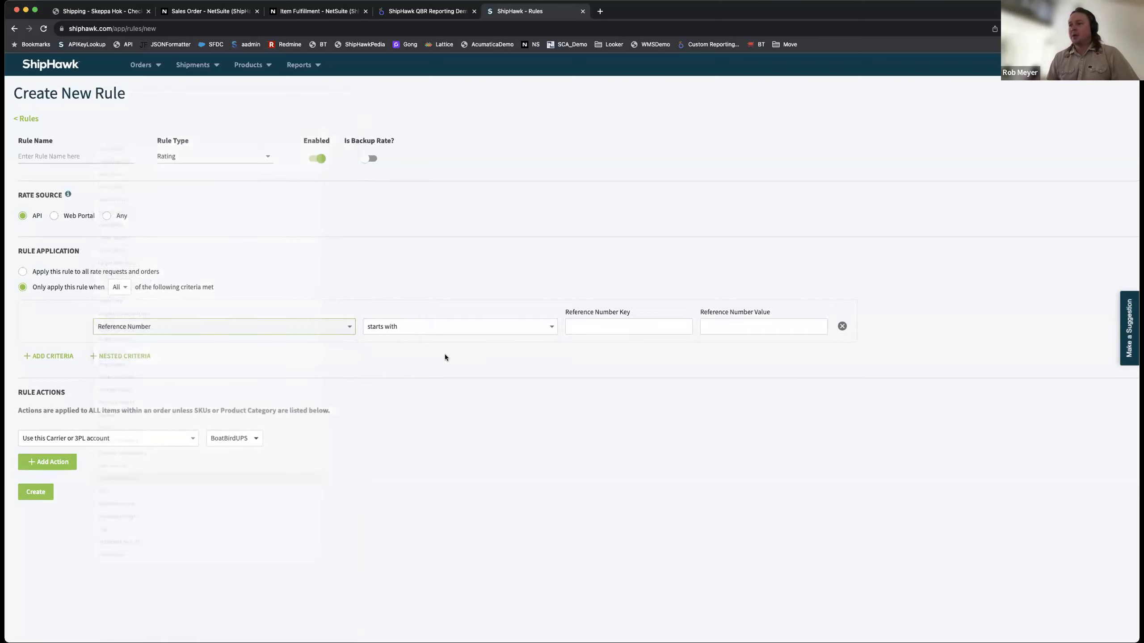
Complete the Reference Number criterion with the key Field Name, the value Value and the operator contains.
click(602, 321)
text(F)
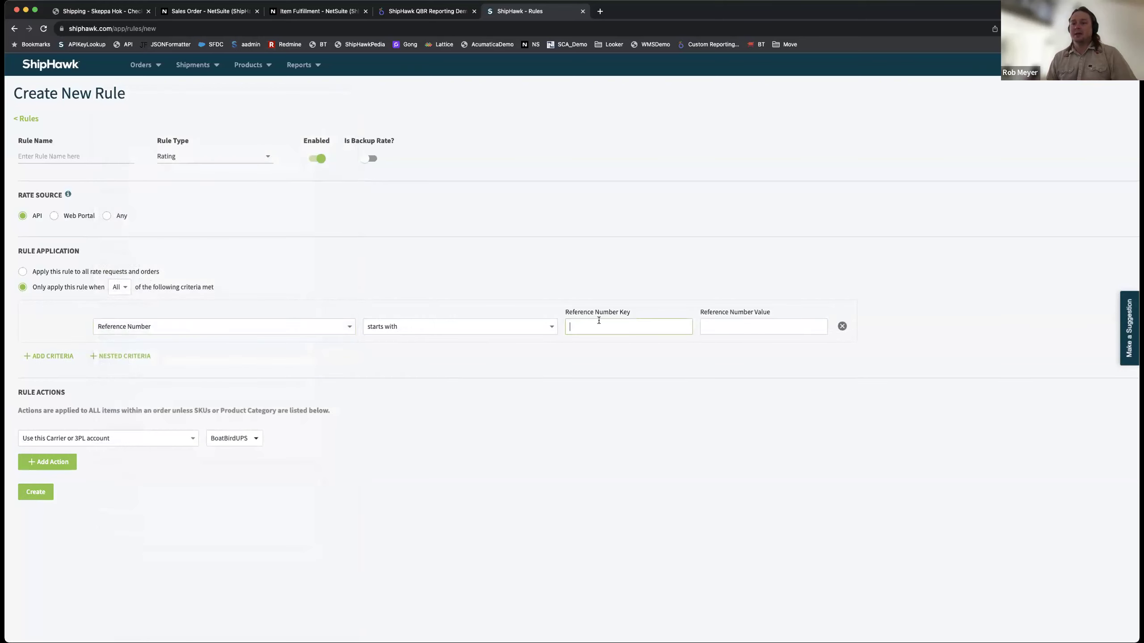
text(ield Name)
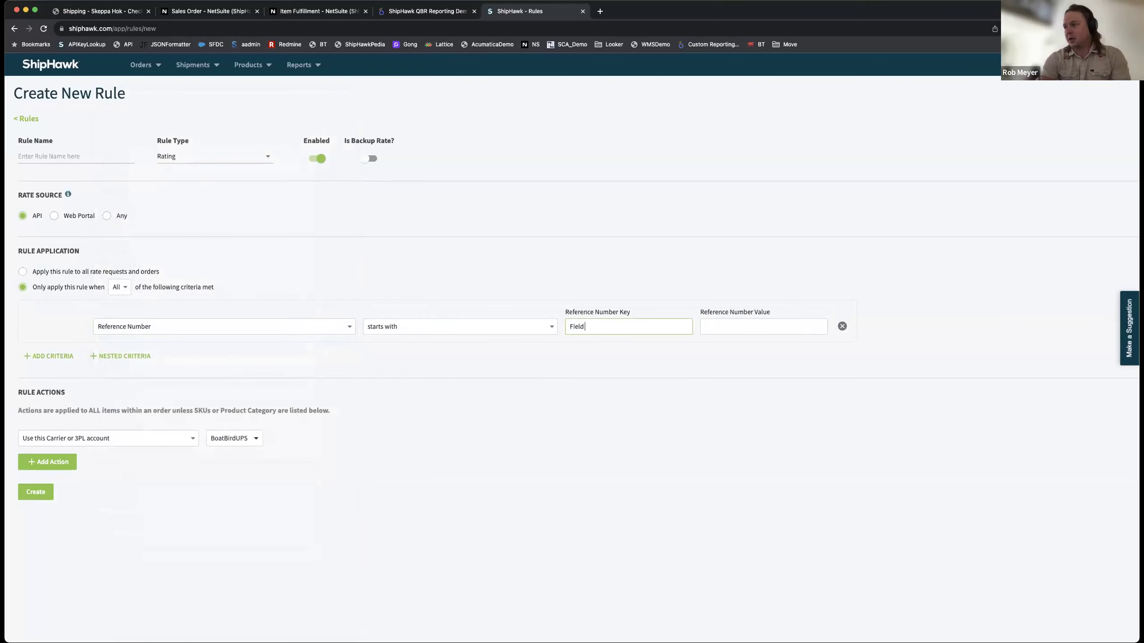
key(Tab)
text(Value)
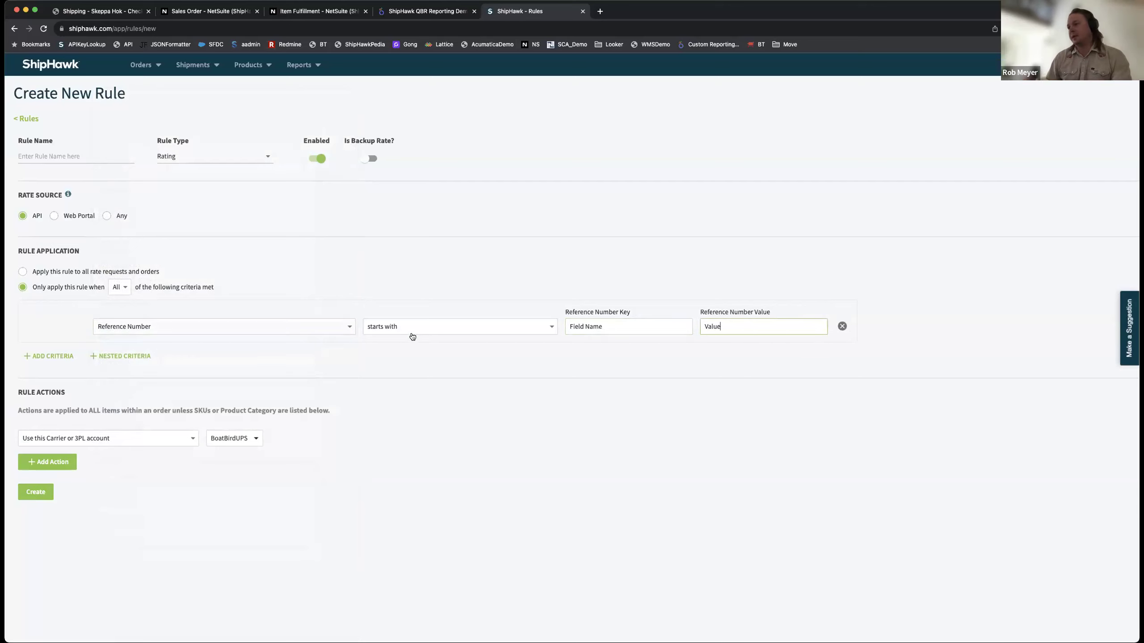
click(435, 329)
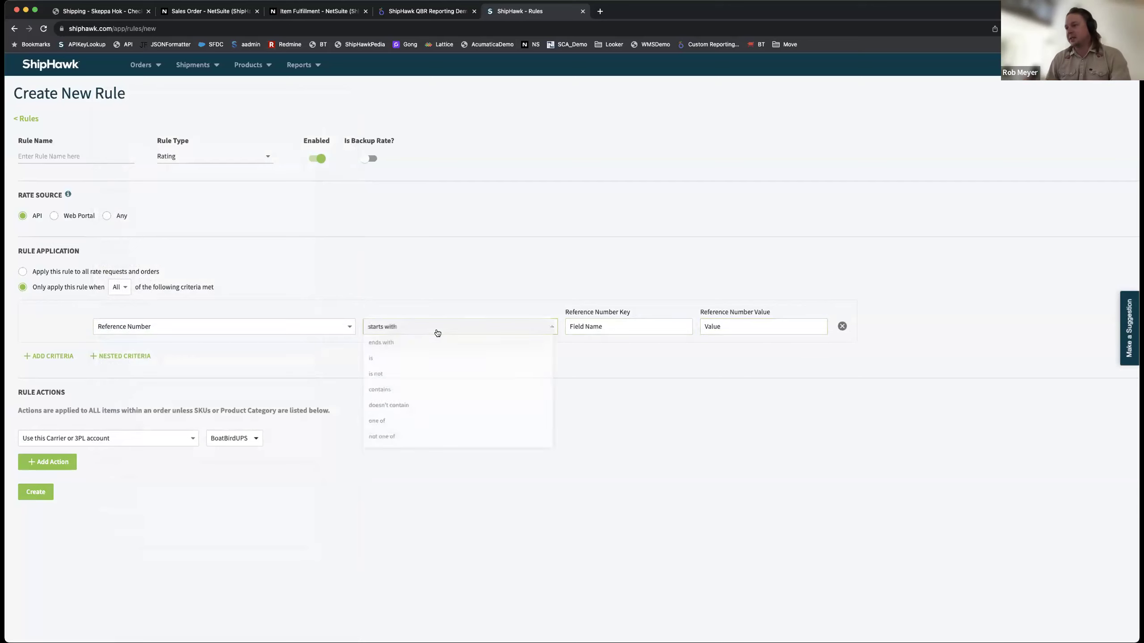
click(460, 393)
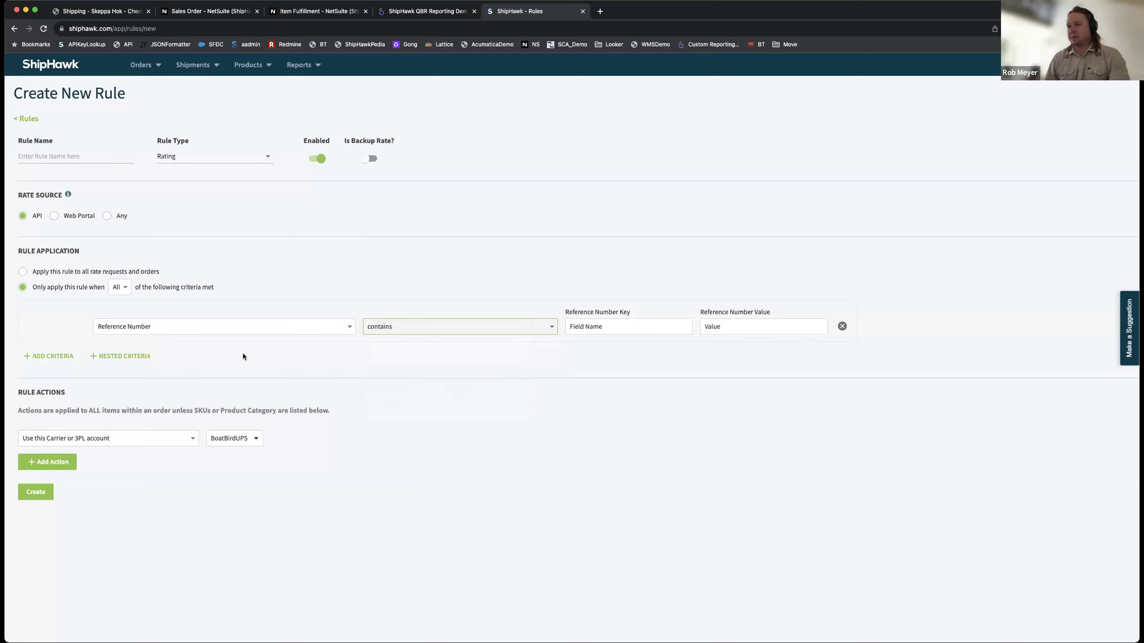
Add a second blank criterion and a nested criteria group, and apply the rule when Any of the criteria is met.
click(47, 357)
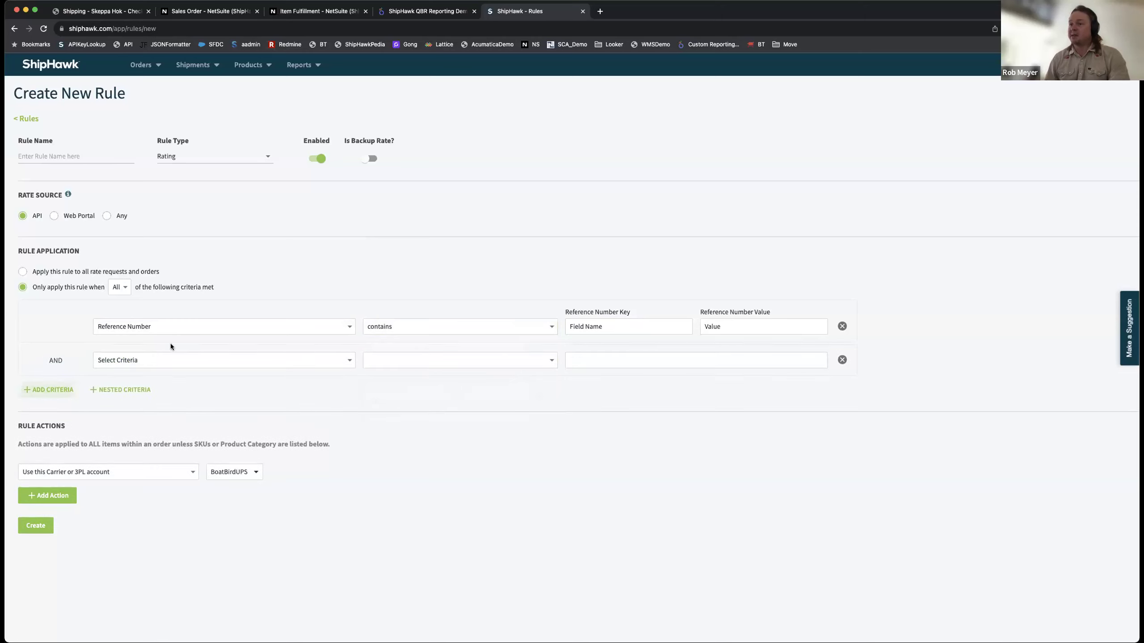
click(120, 390)
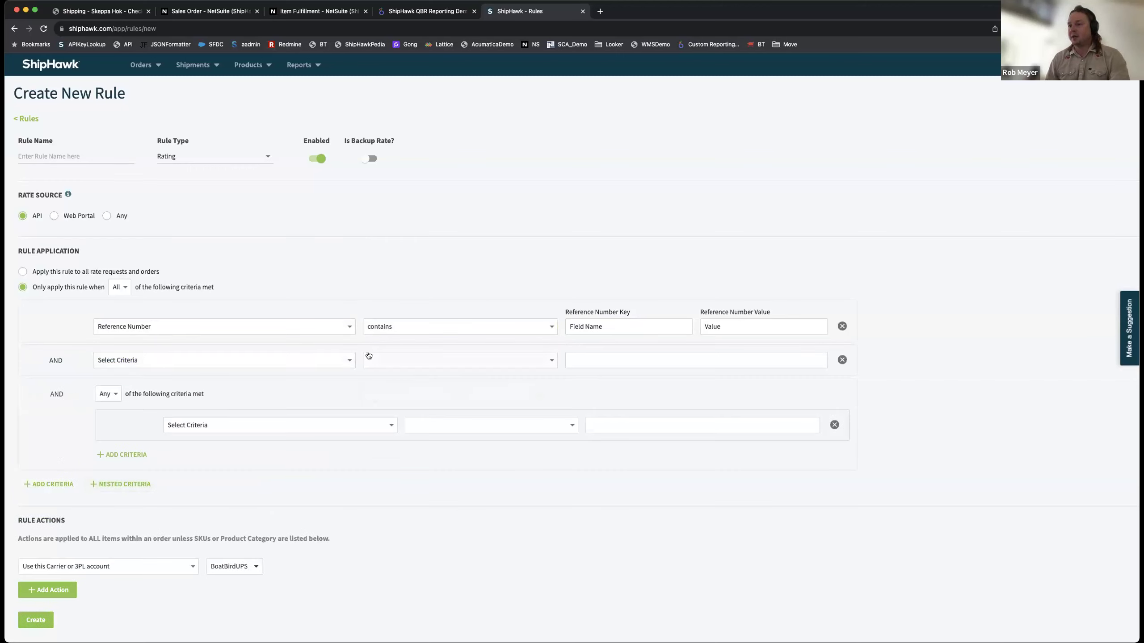
click(115, 287)
click(117, 302)
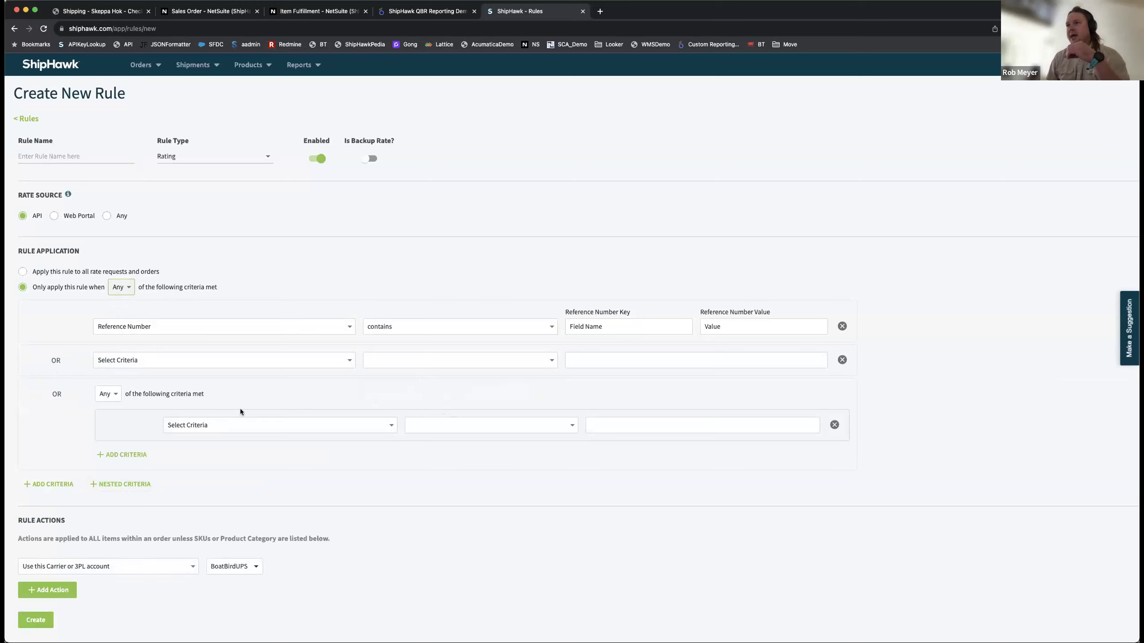
Change the rule type to Shipping Policy and review its available rule actions, keeping Use this Carrier.
click(230, 157)
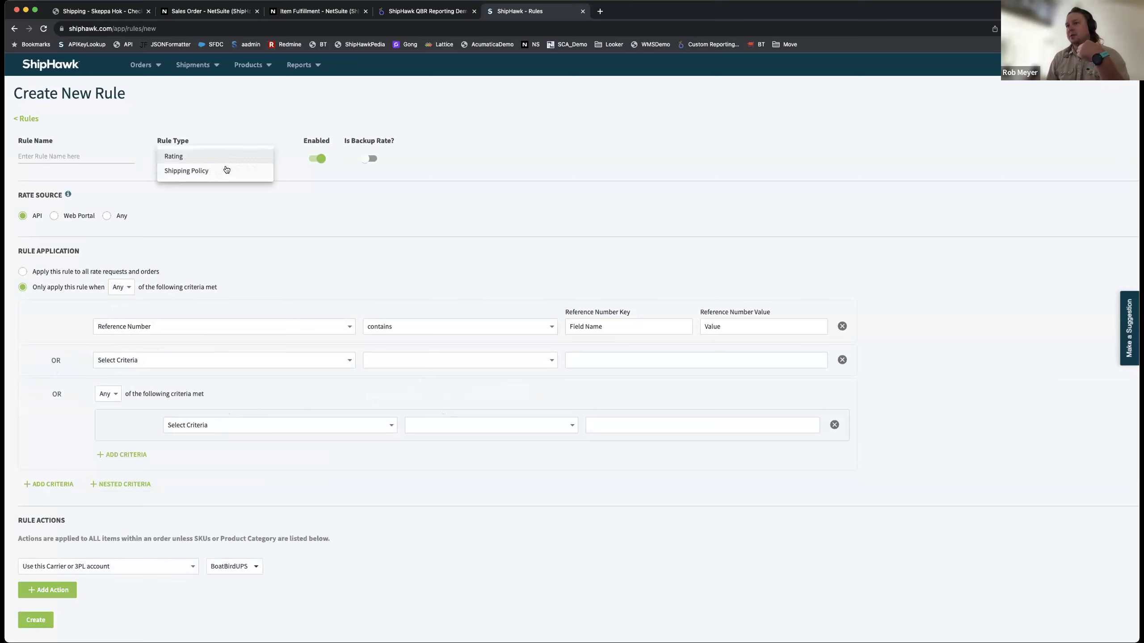
click(227, 168)
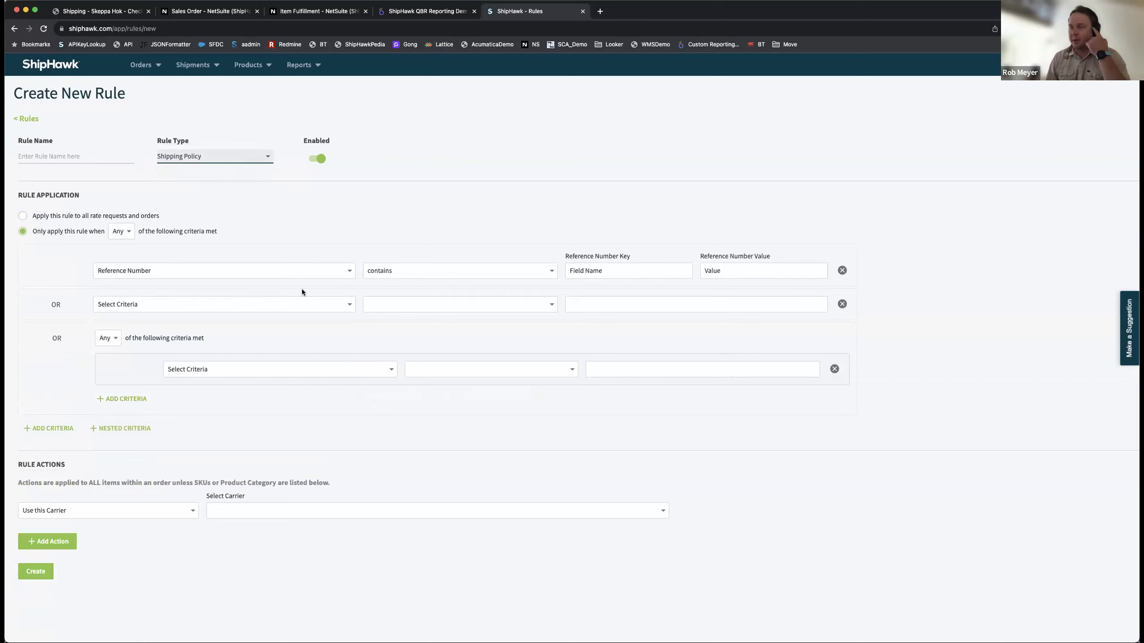
click(148, 514)
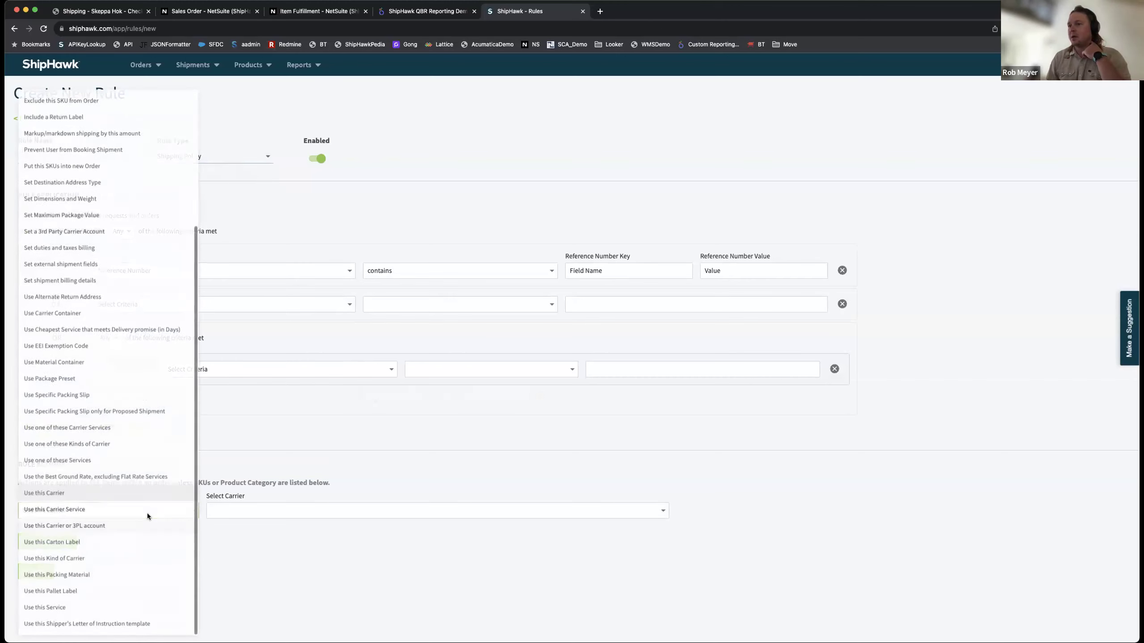
scroll(155, 157, up, 5)
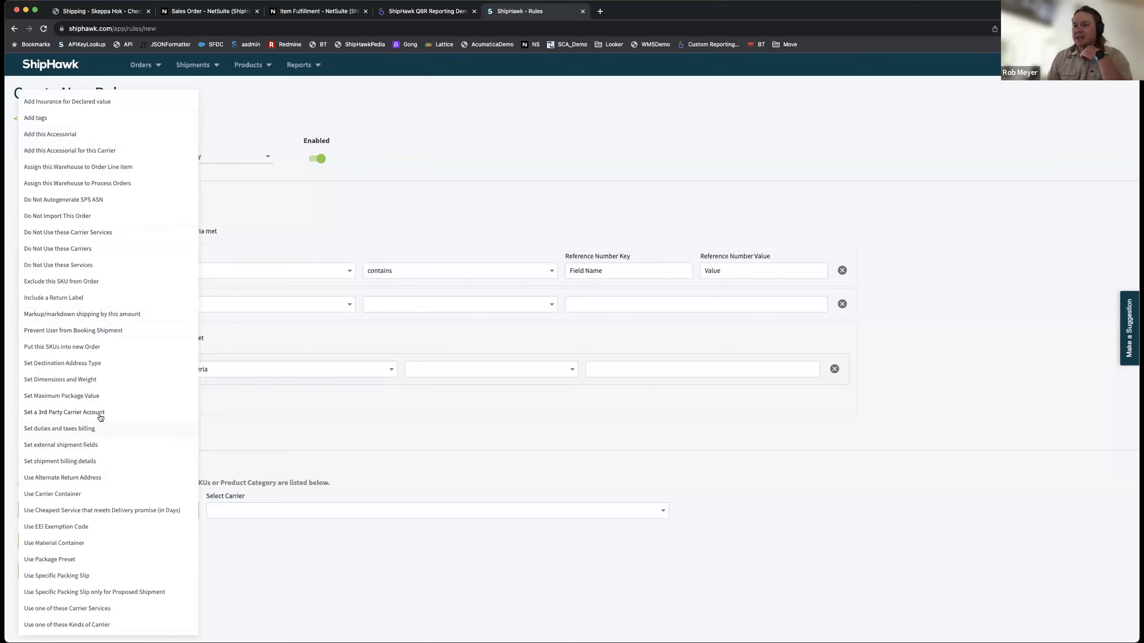
scroll(102, 415, down, 5)
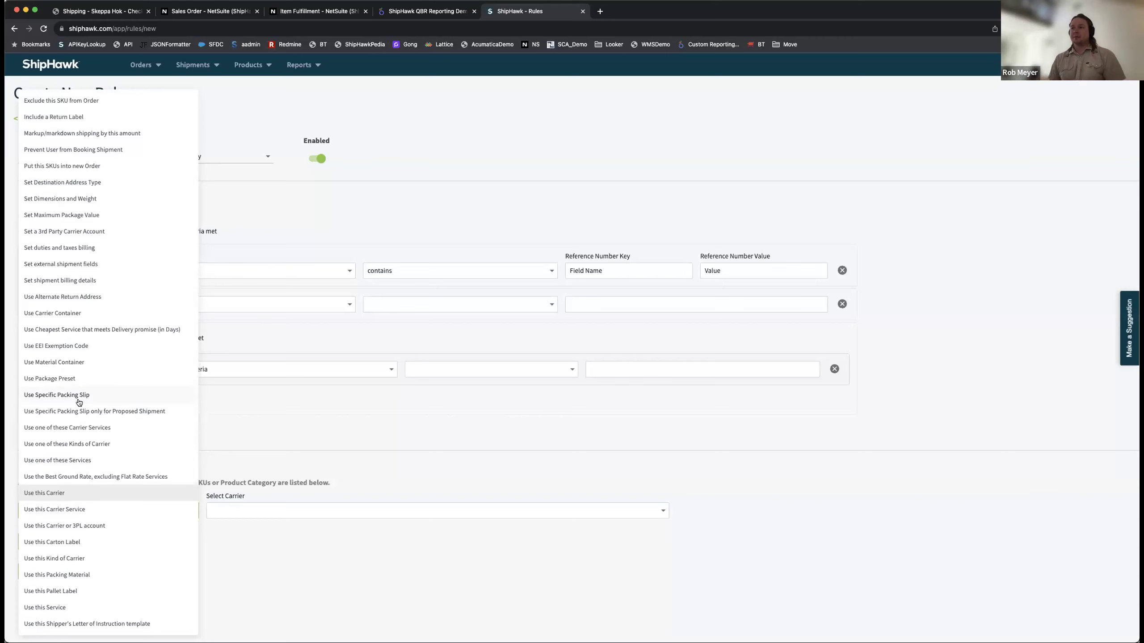
click(441, 464)
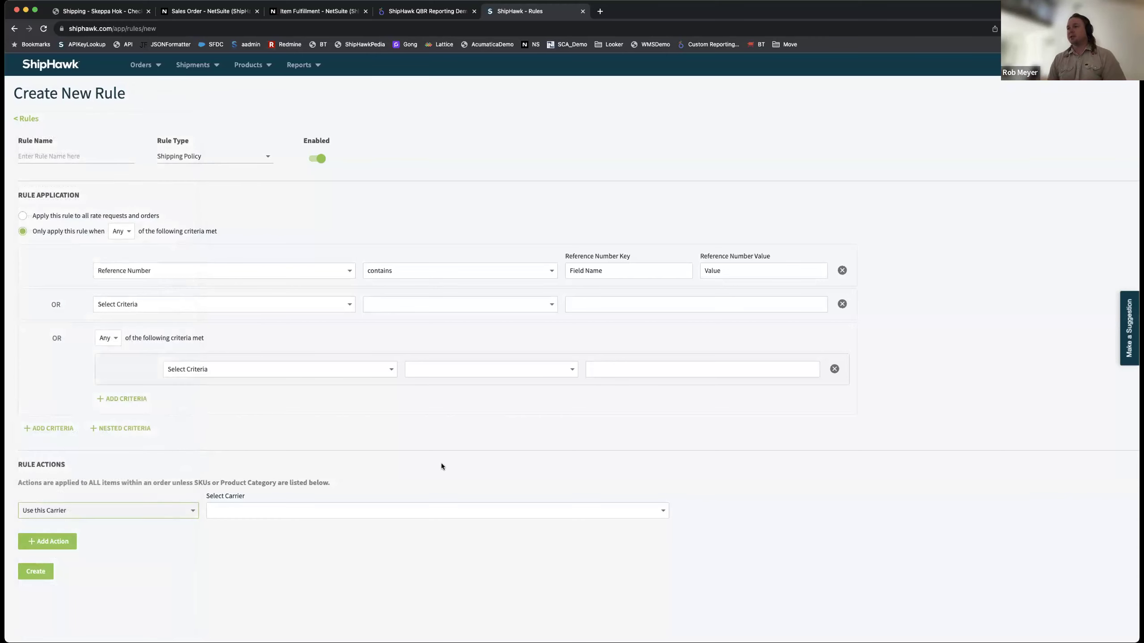